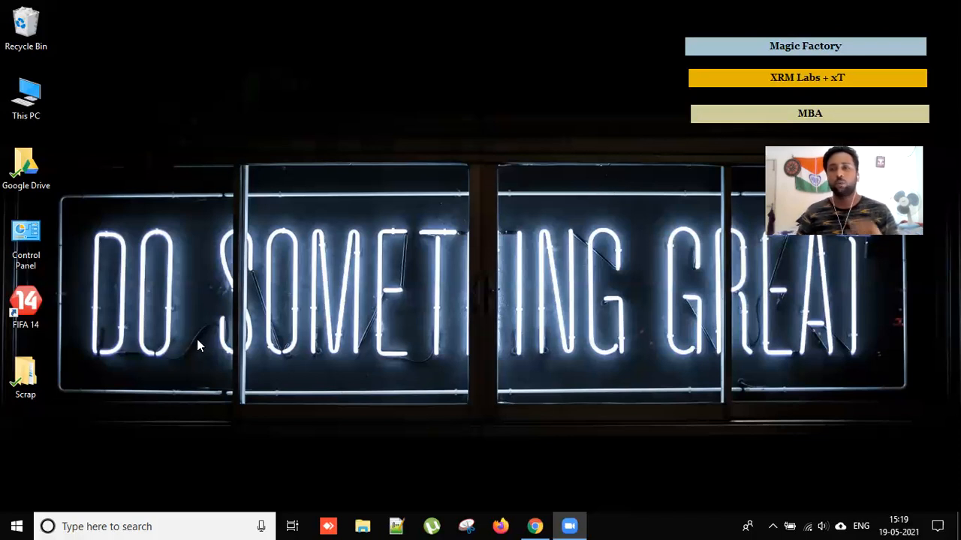
Open the Scrap folder from the desktop.
double_click(47, 382)
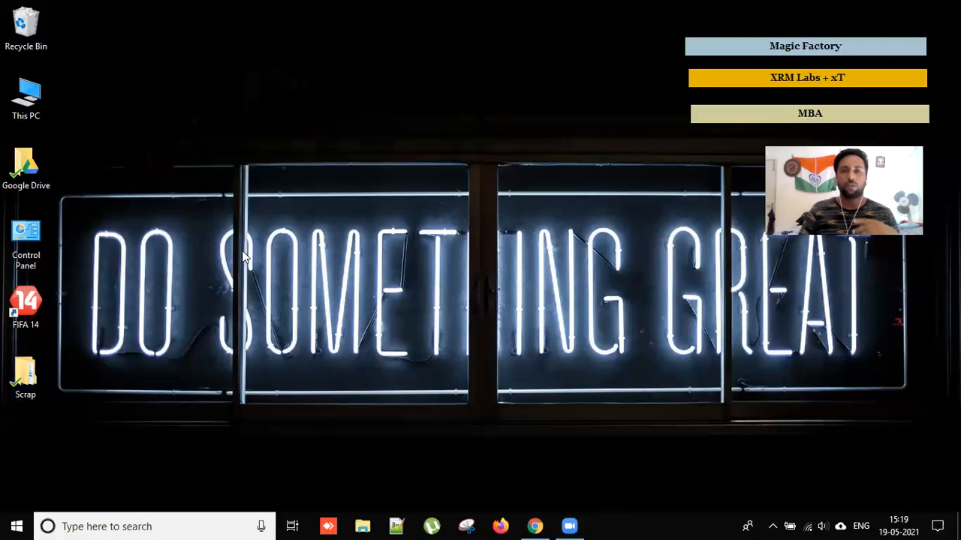
Open the tagged_red Original workbook from the 19.5 > Excels folder.
double_click(155, 132)
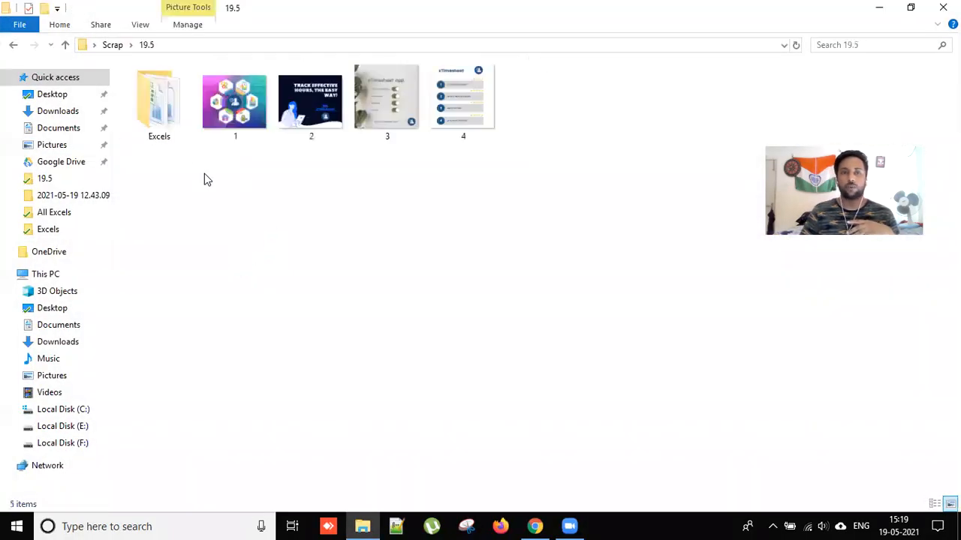
double_click(155, 127)
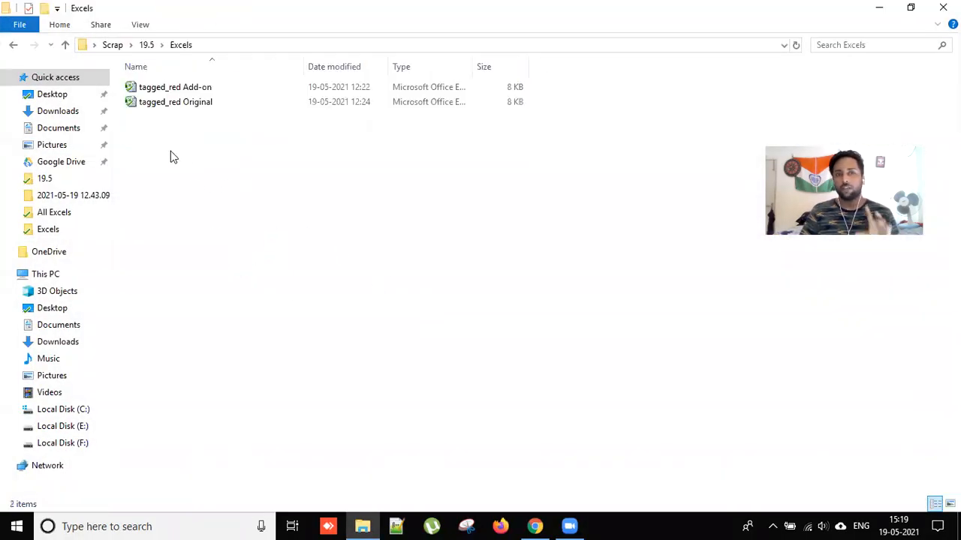
left_click(201, 109)
double_click(201, 110)
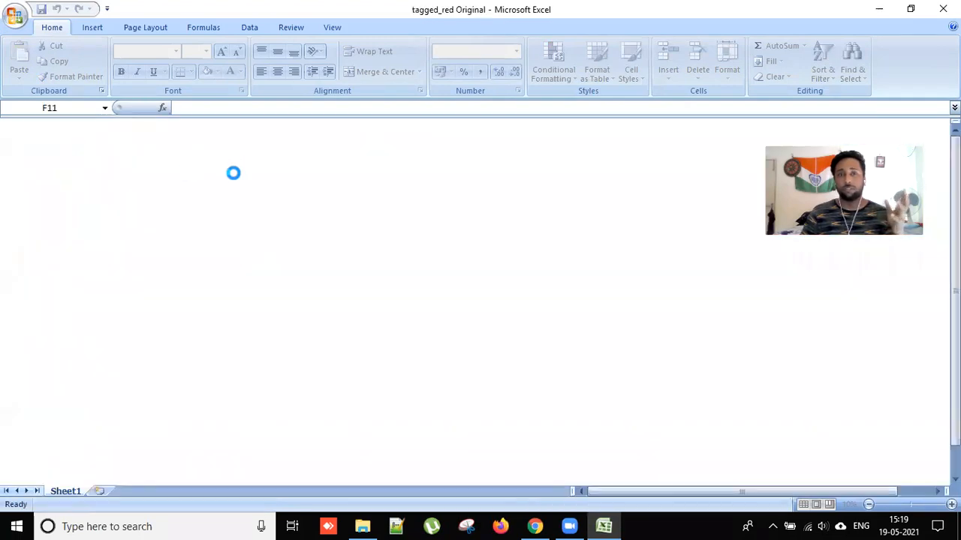
Review the contact row in cells A1:E2, then close the workbook.
left_click_drag(34, 140, 220, 154)
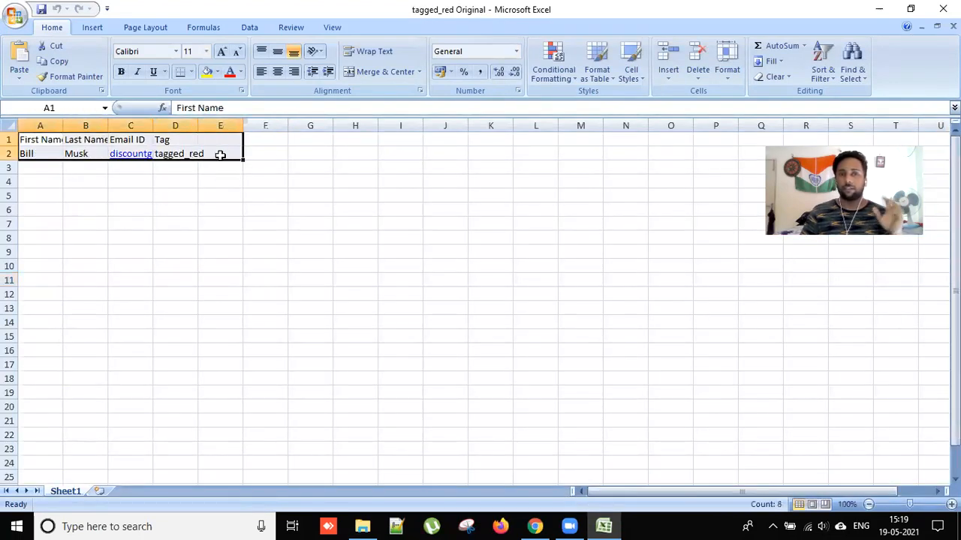
left_click(302, 168)
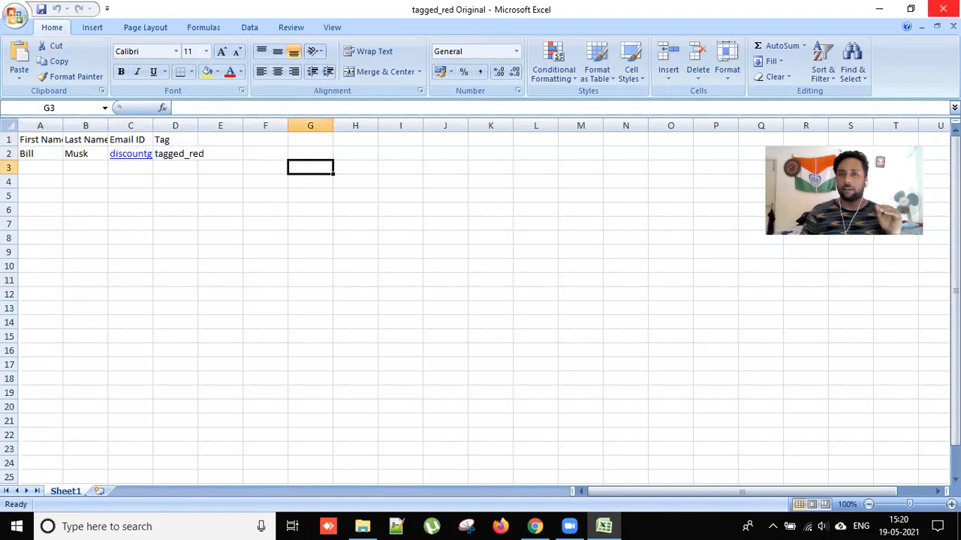
left_click(943, 9)
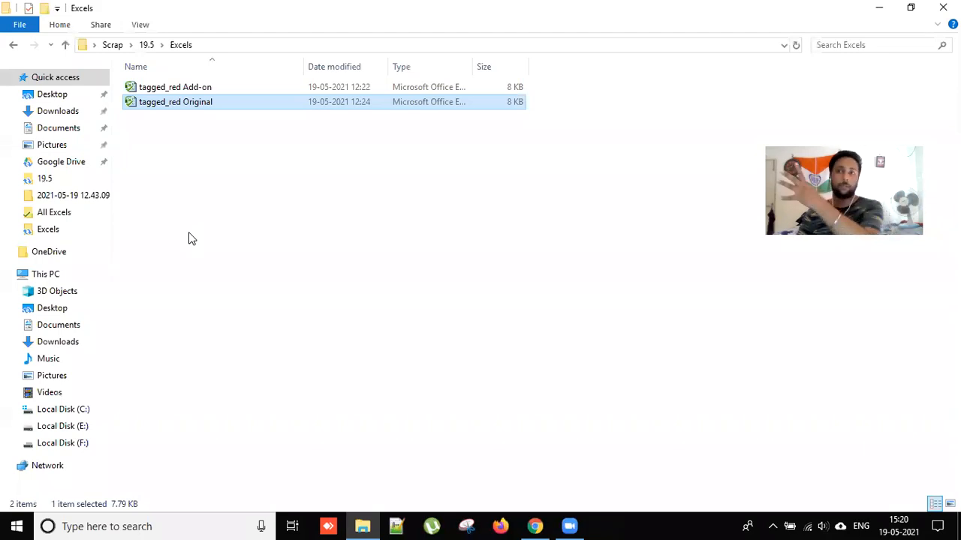
Open tagged_red Add-on, check its single tagged_red contact row, and close Excel.
double_click(201, 90)
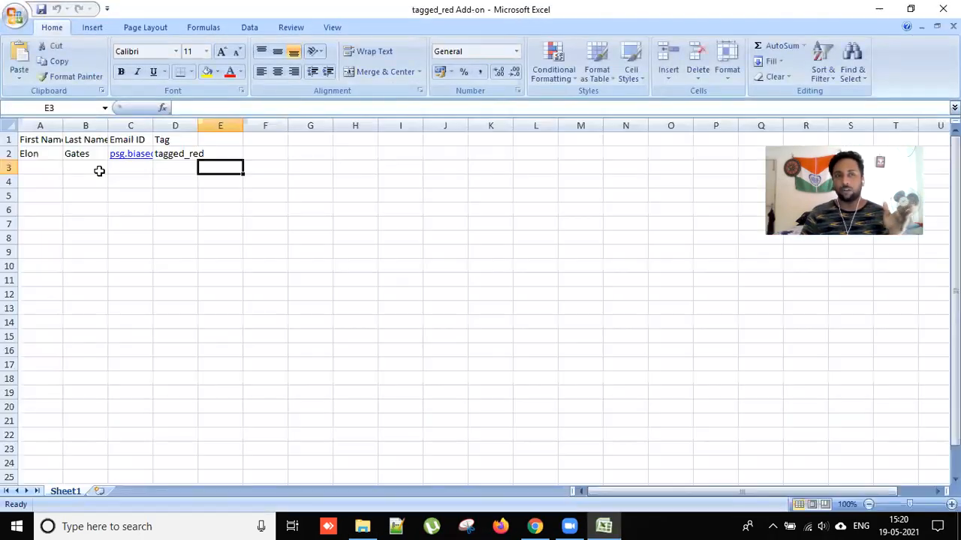
left_click_drag(33, 163, 91, 156)
left_click(134, 205)
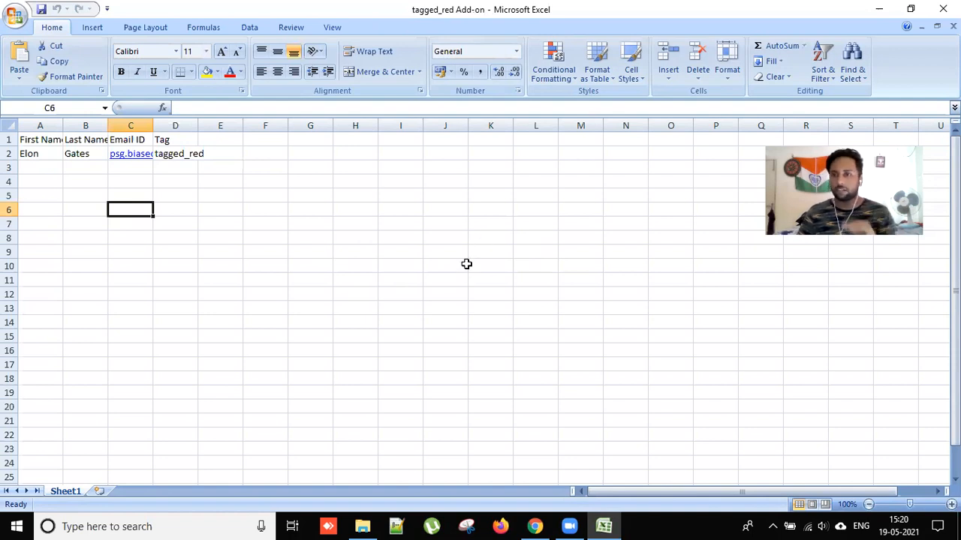
left_click(143, 197)
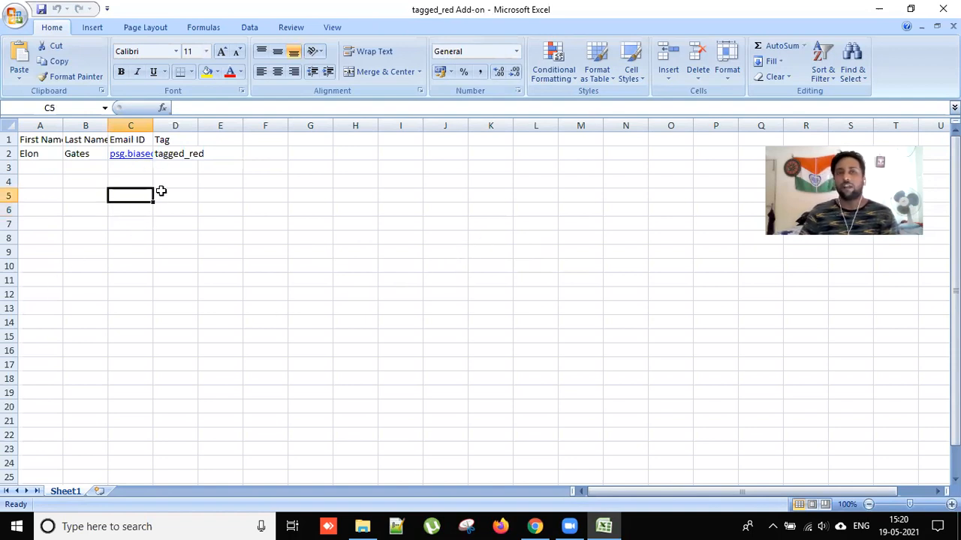
left_click(942, 9)
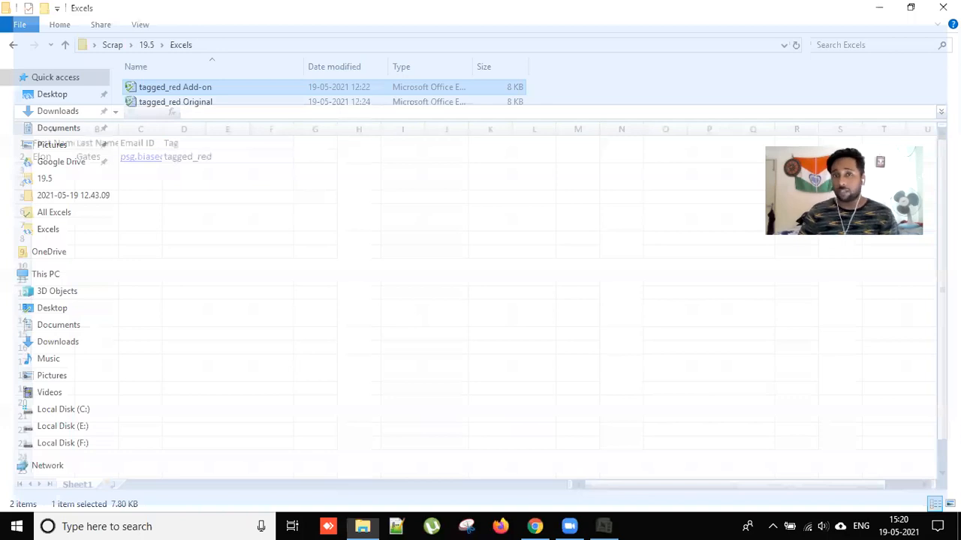
Close the Excels folder window and switch to the next desktop background.
left_click(942, 7)
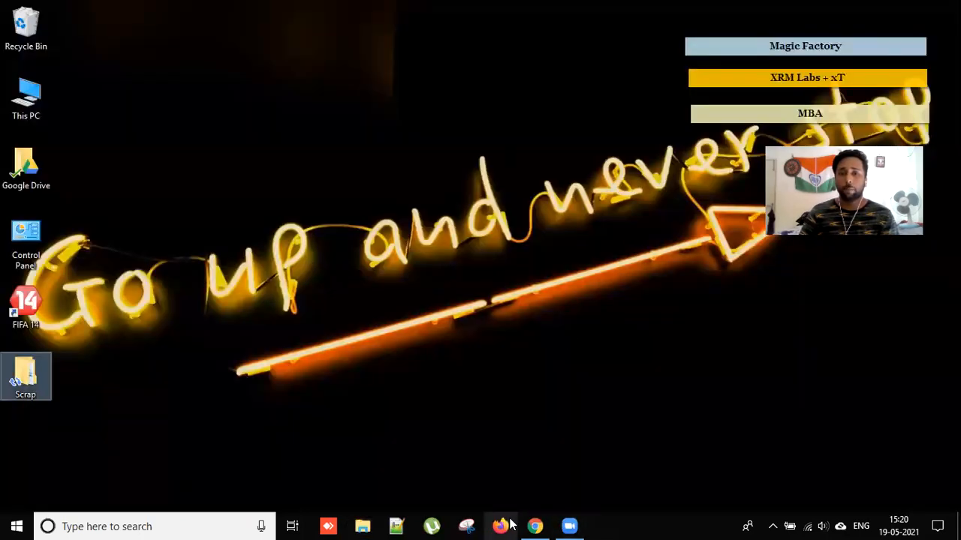
right_click(467, 145)
left_click(526, 252)
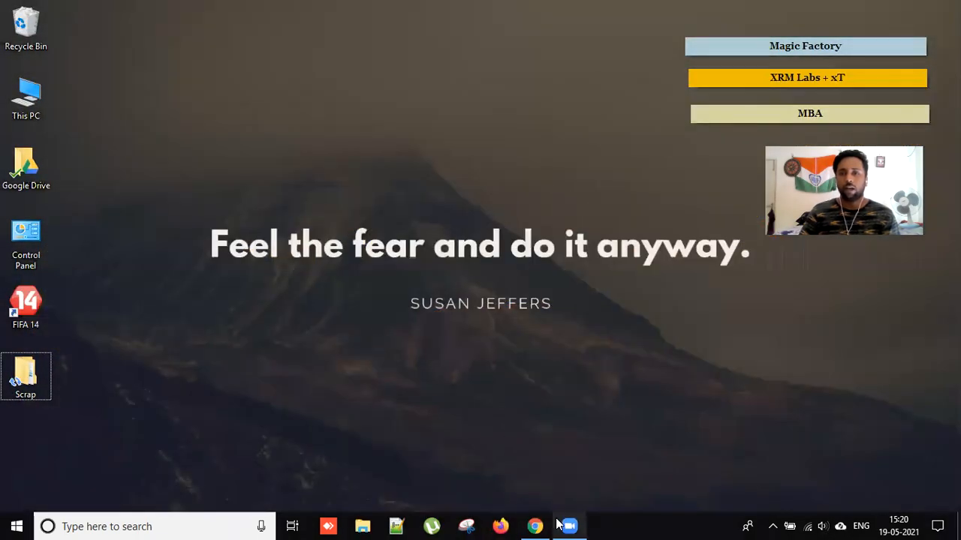
In Gmail, trash the PEE SAFE promotion, browse Primary, Social and Promotions, then return to HubSpot.
left_click(539, 525)
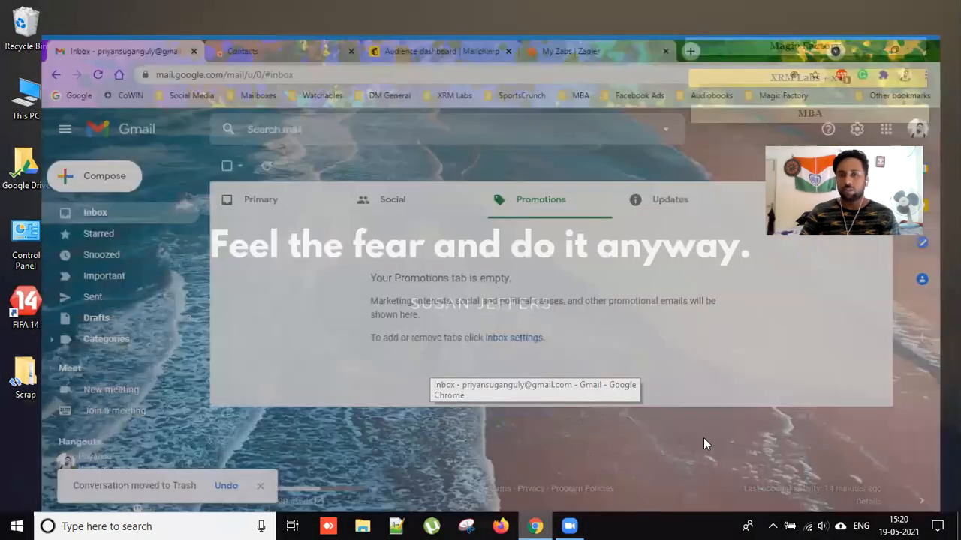
left_click(198, 135)
left_click(310, 140)
left_click(303, 185)
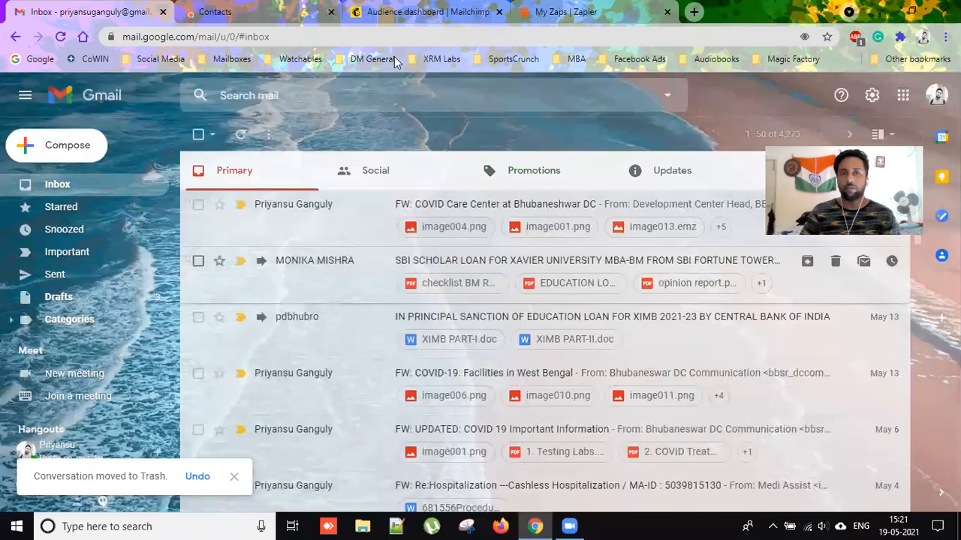
left_click(394, 173)
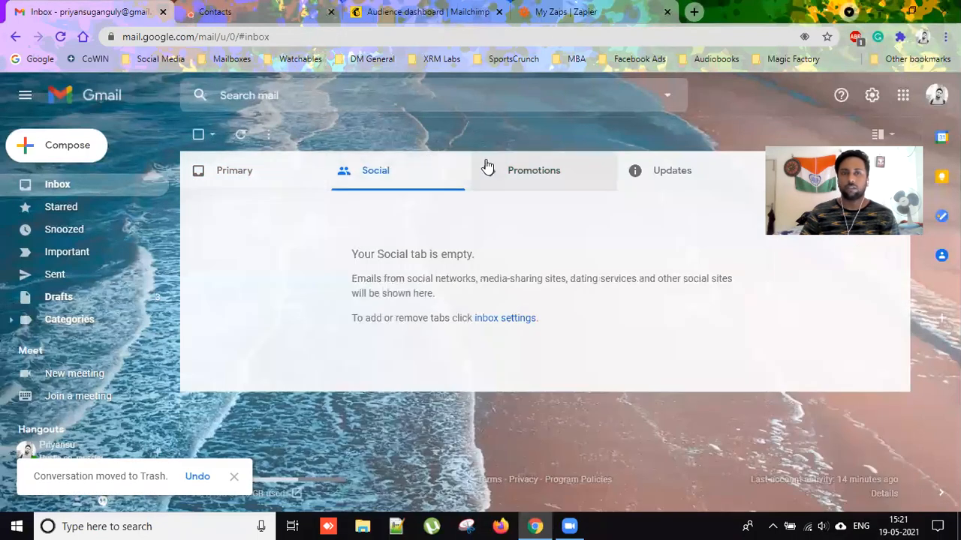
left_click(519, 172)
key("ctrl+Tab")
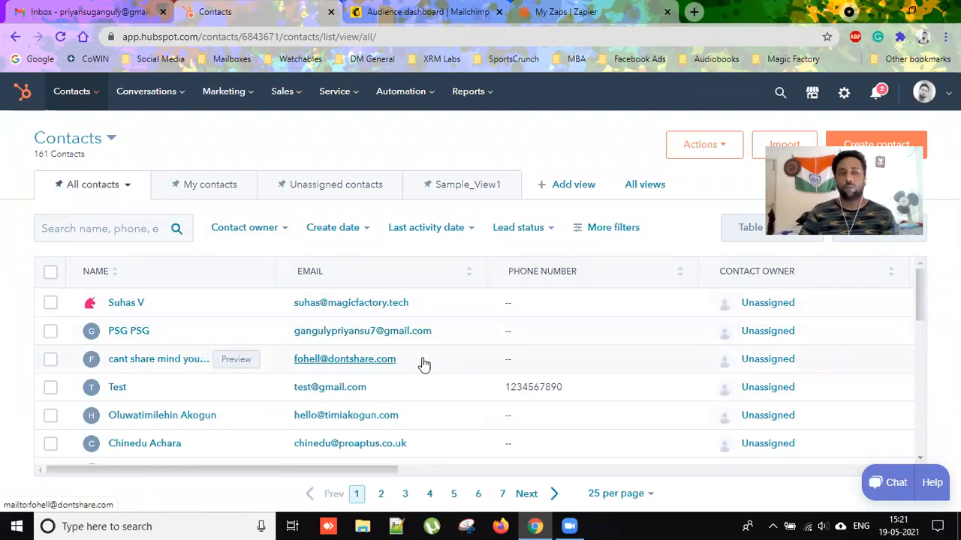
Go to the Contacts > Lists library.
left_click(88, 92)
left_click(67, 270)
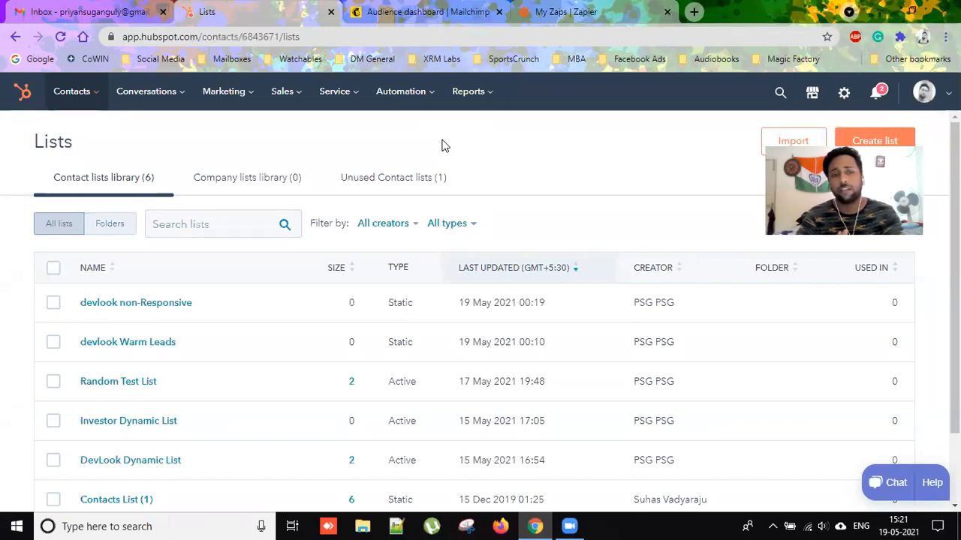
scroll(386, 456, "down", 2)
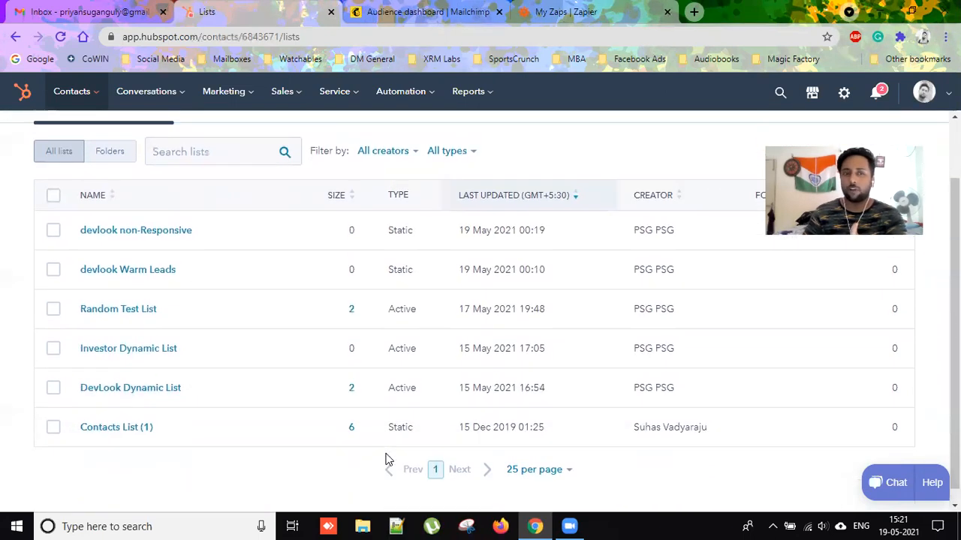
scroll(386, 459, "up", 1)
scroll(488, 292, "up", 1)
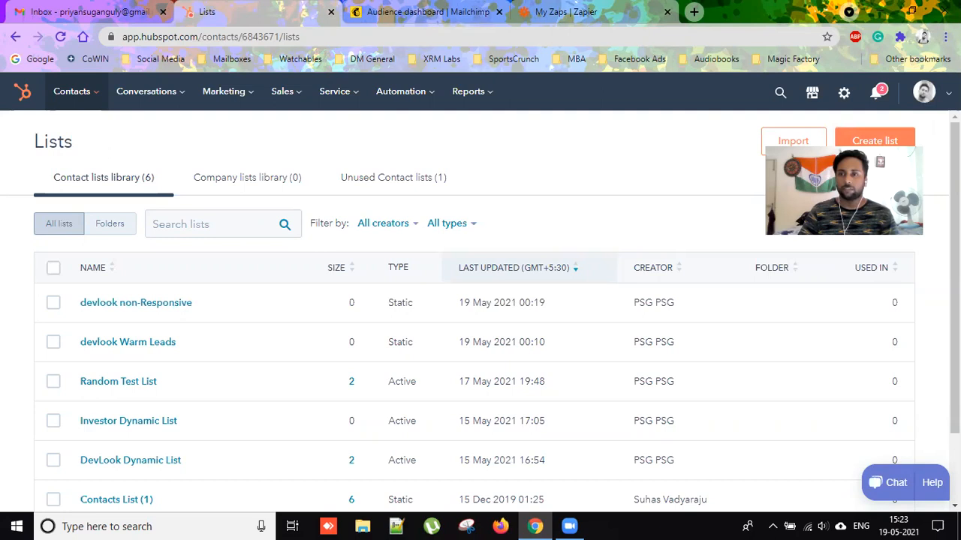
Create active list 'tagged_red Dynamic List', choose Contact properties filtering, then head back to Lists.
left_click(881, 141)
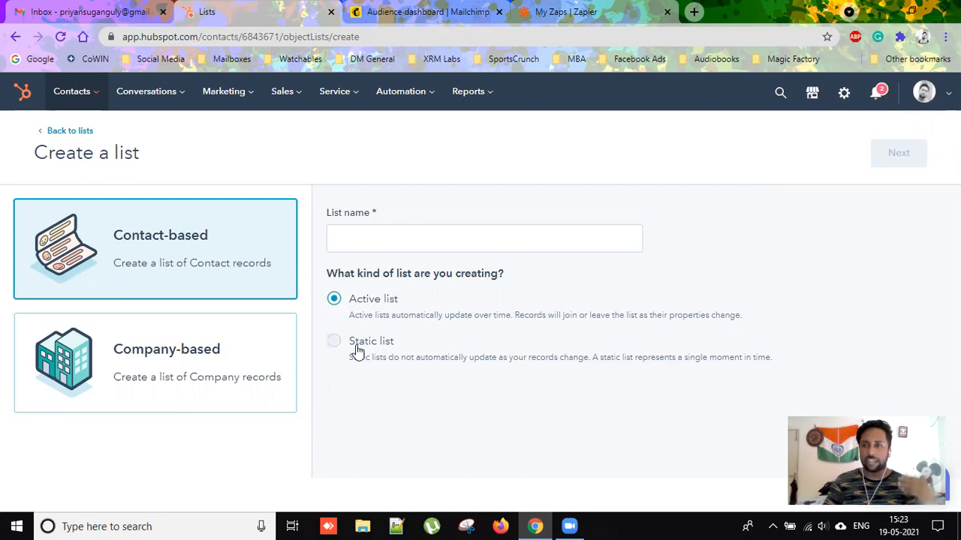
left_click(363, 240)
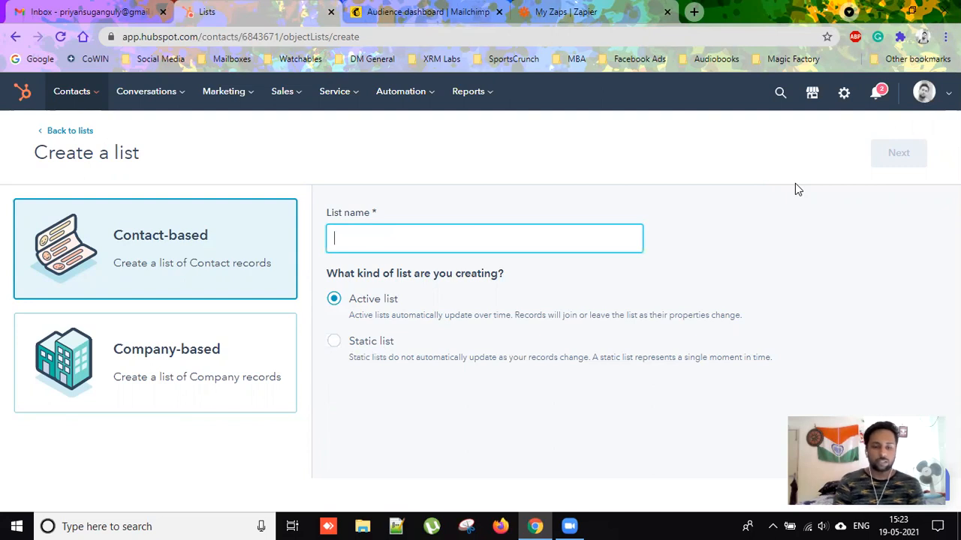
type("tagged")
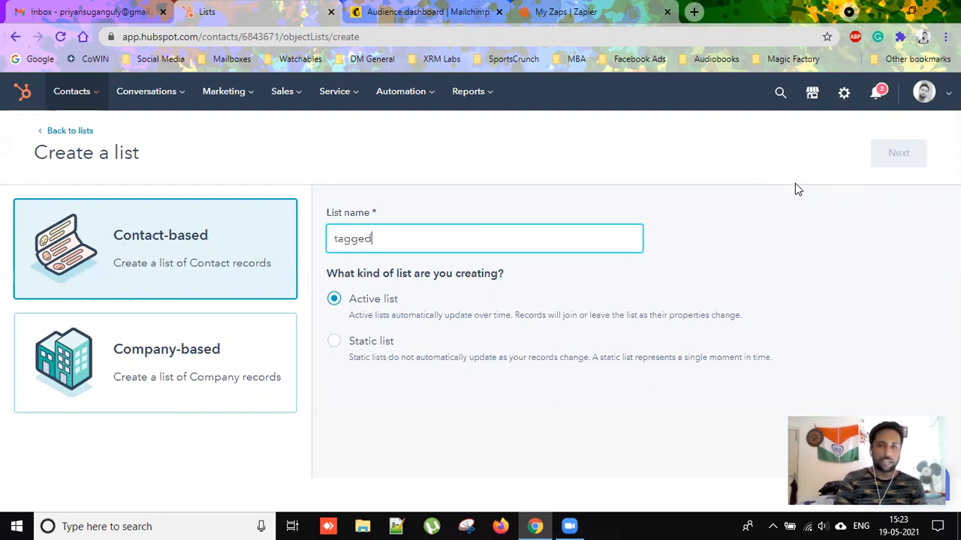
type("_red")
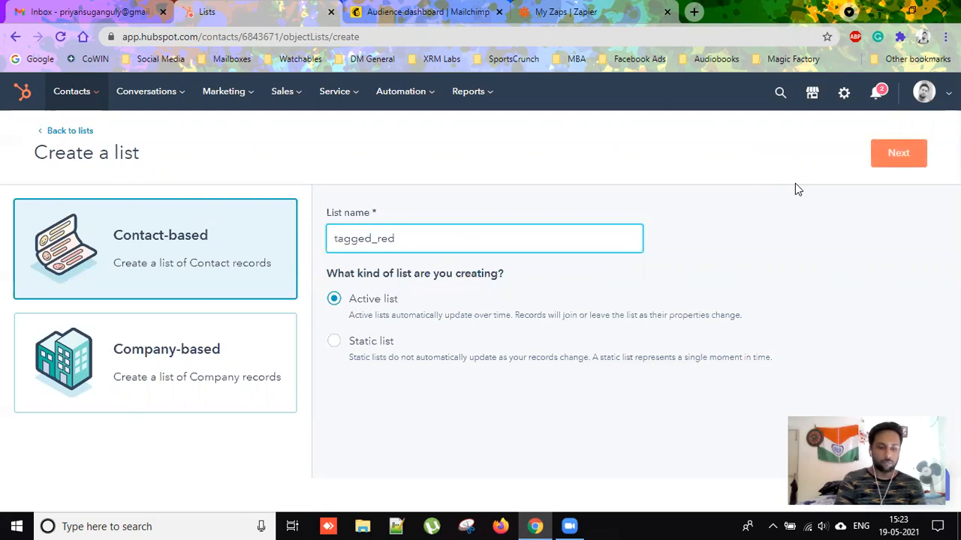
type(" Dynam")
key("BackSpace")
key("BackSpace")
type("namic List")
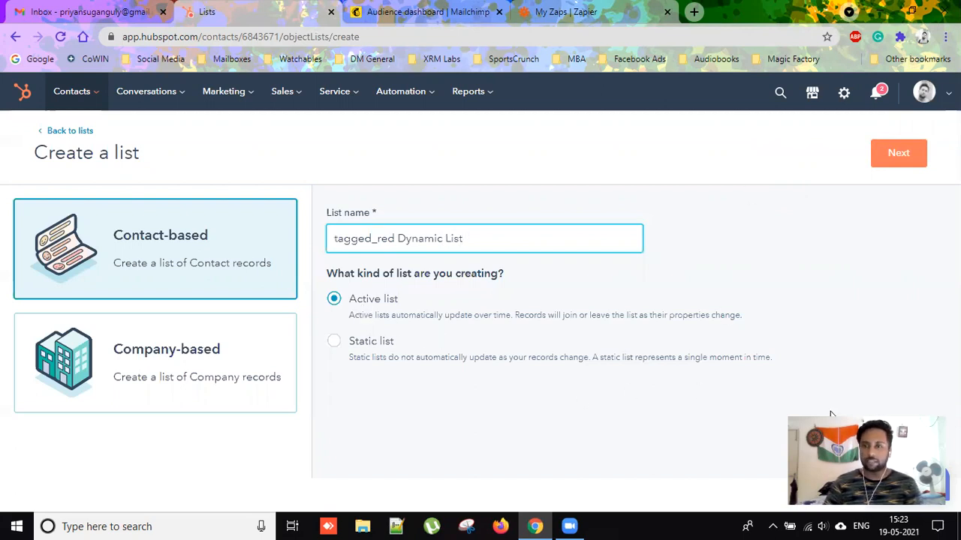
key("Return")
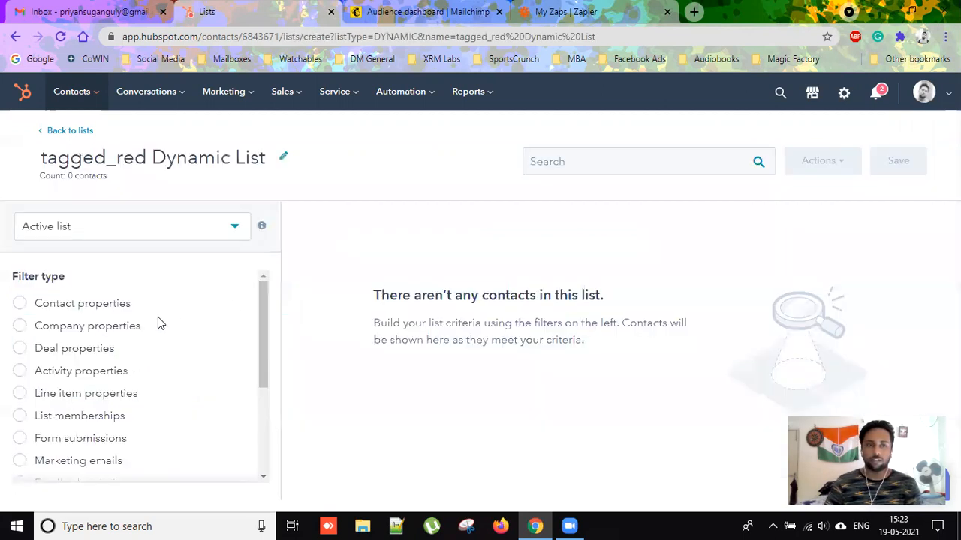
left_click(52, 308)
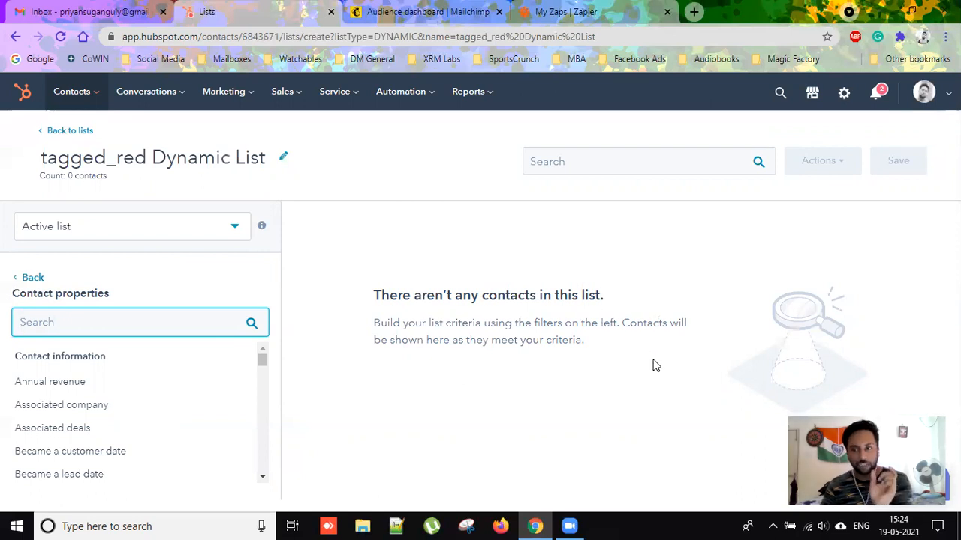
left_click(65, 134)
Discard the unsaved list and go to the contact Import page.
left_click(413, 236)
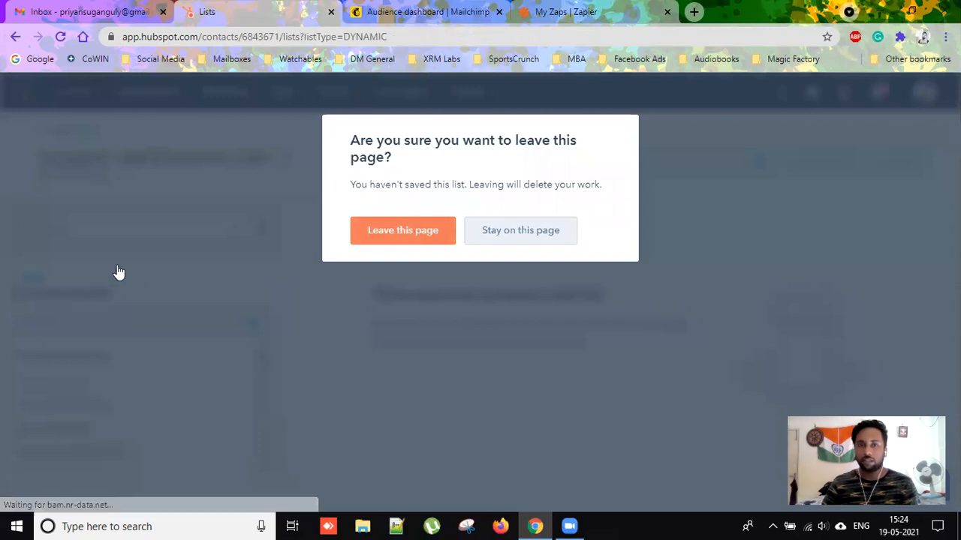
scroll(382, 397, "down", 1)
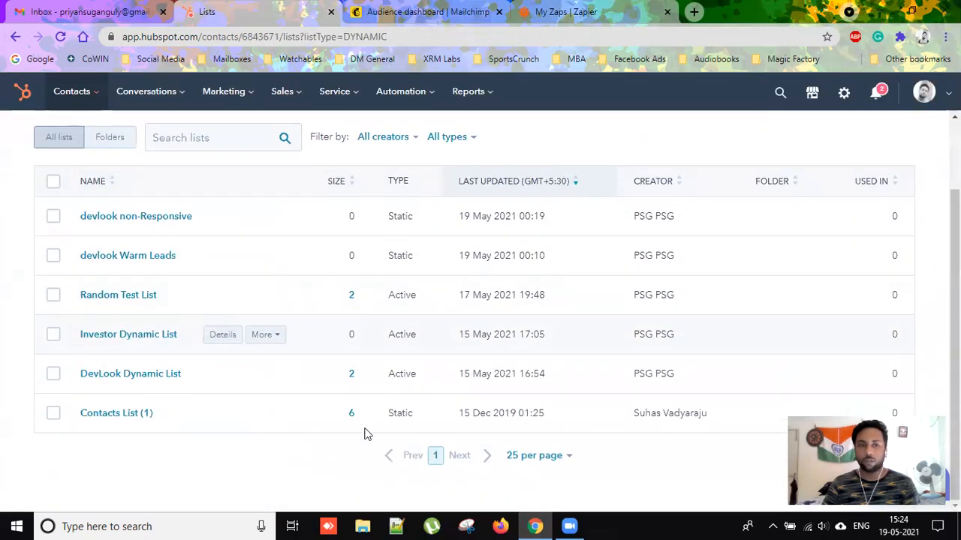
scroll(199, 461, "up", 1)
scroll(193, 461, "up", 1)
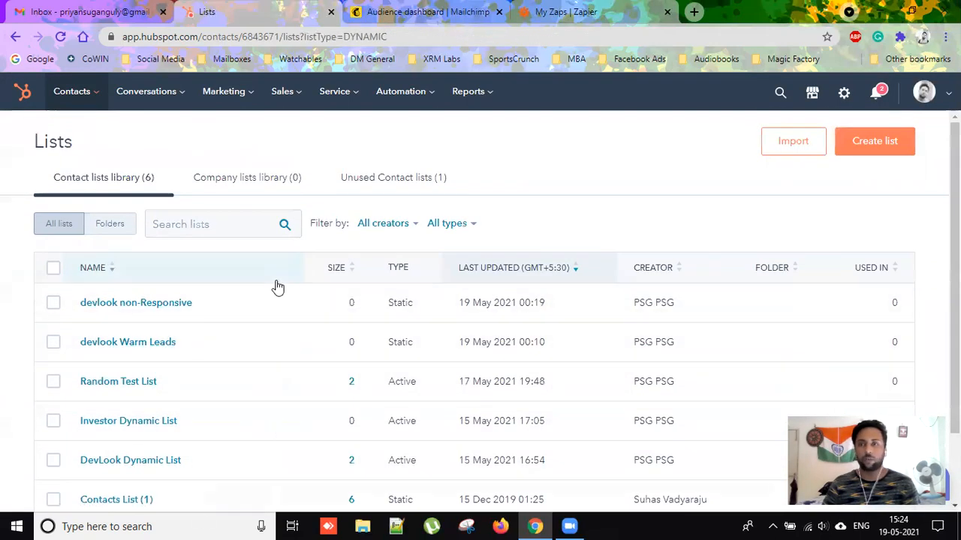
left_click(776, 142)
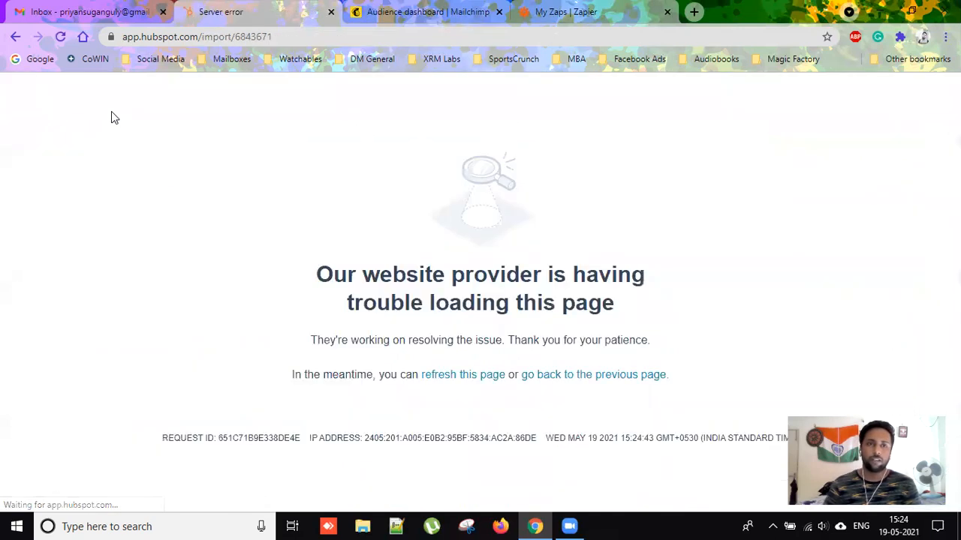
Reload the page and start an import: file from computer, one file, one object, Contacts.
left_click(453, 374)
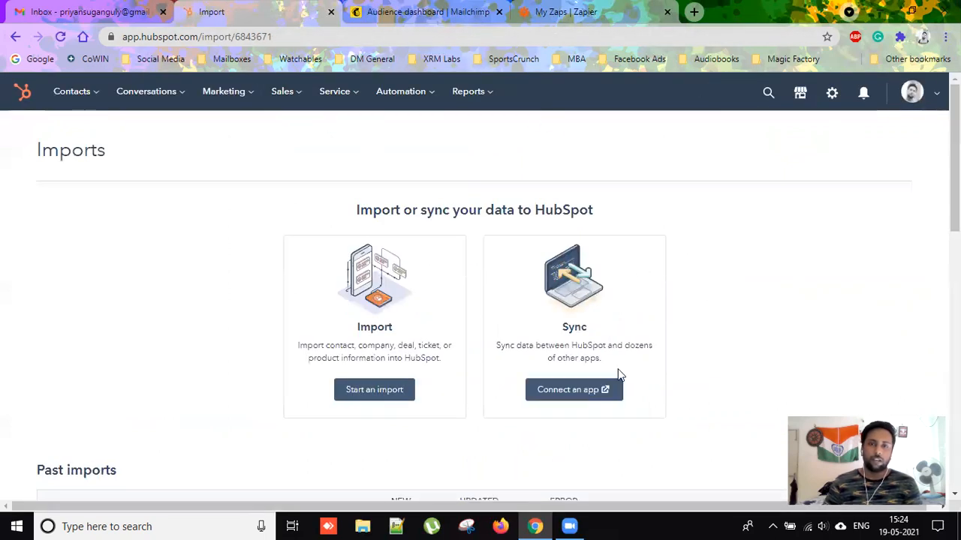
left_click(365, 396)
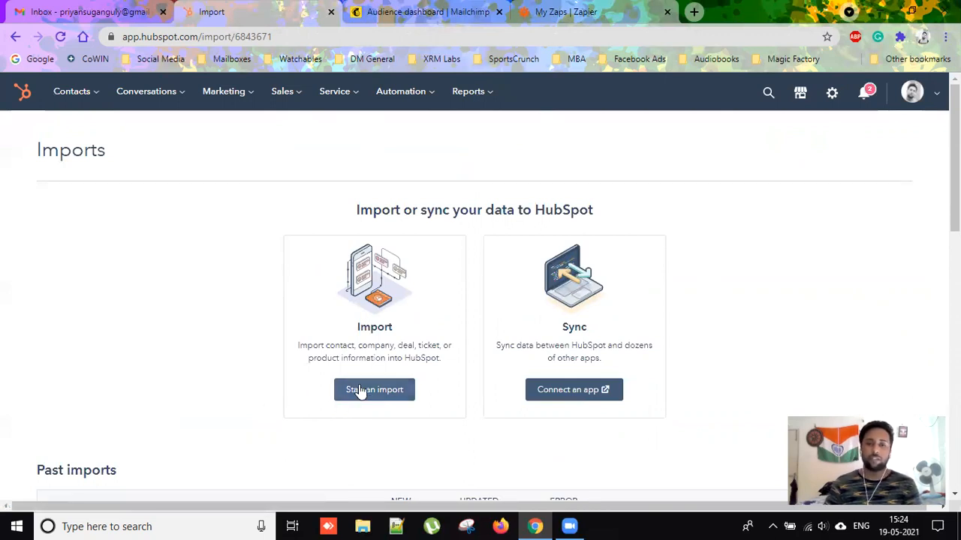
left_click(355, 393)
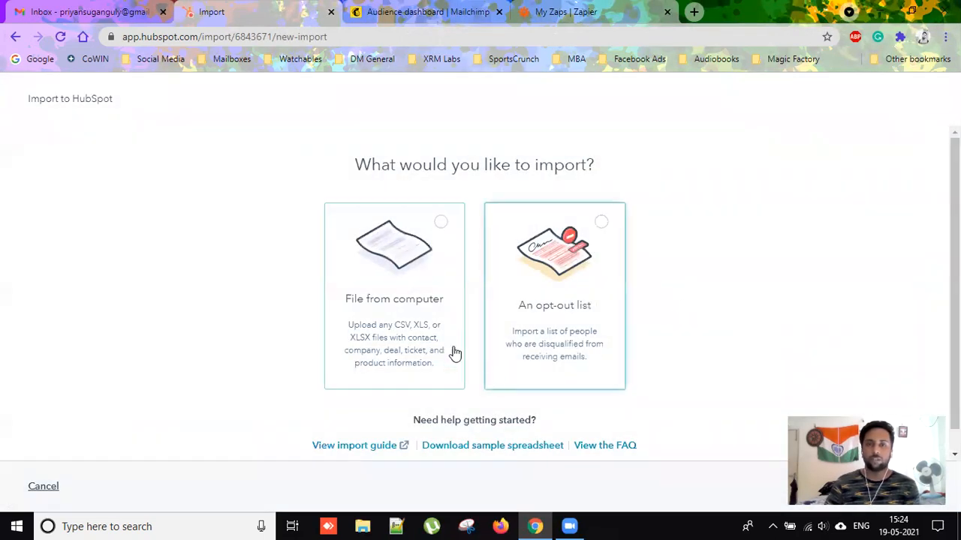
left_click(406, 322)
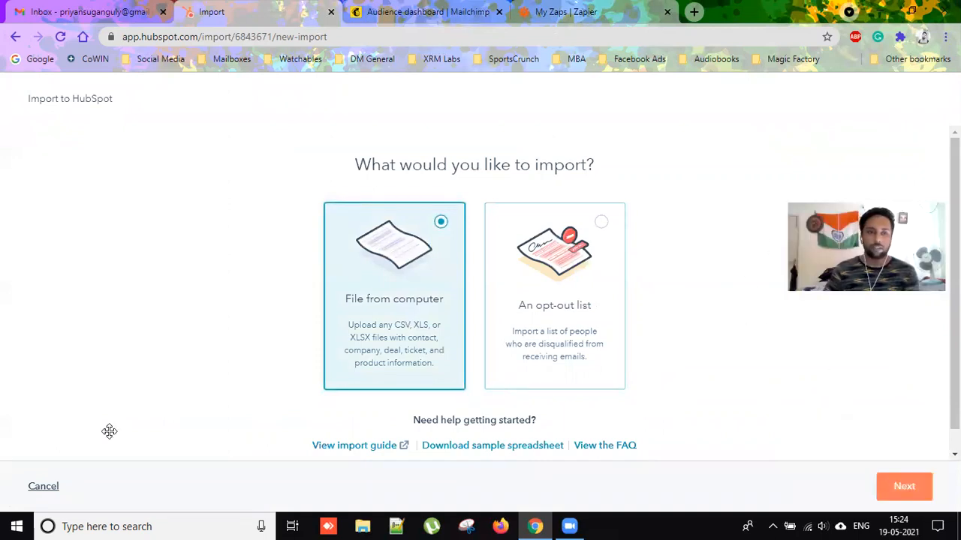
left_click(899, 487)
left_click(420, 321)
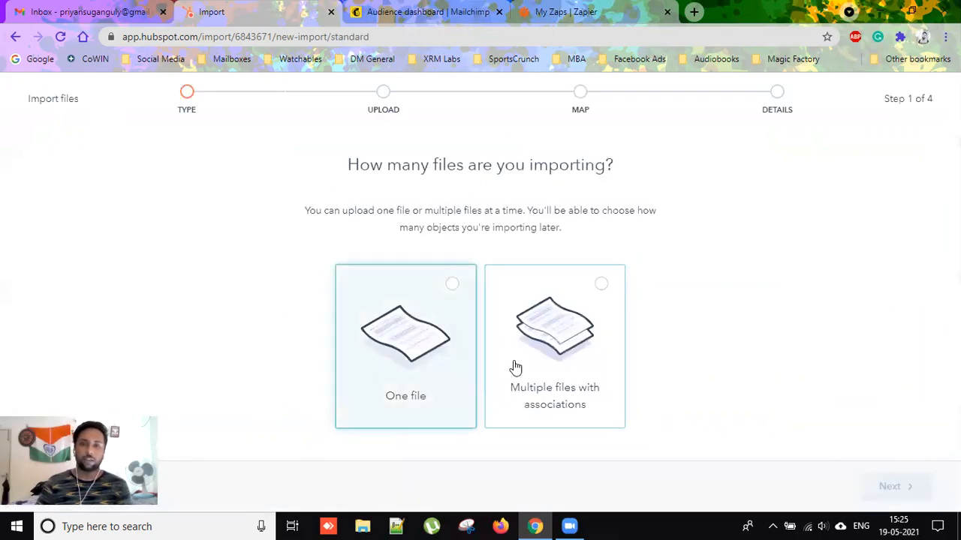
left_click(911, 492)
left_click(399, 381)
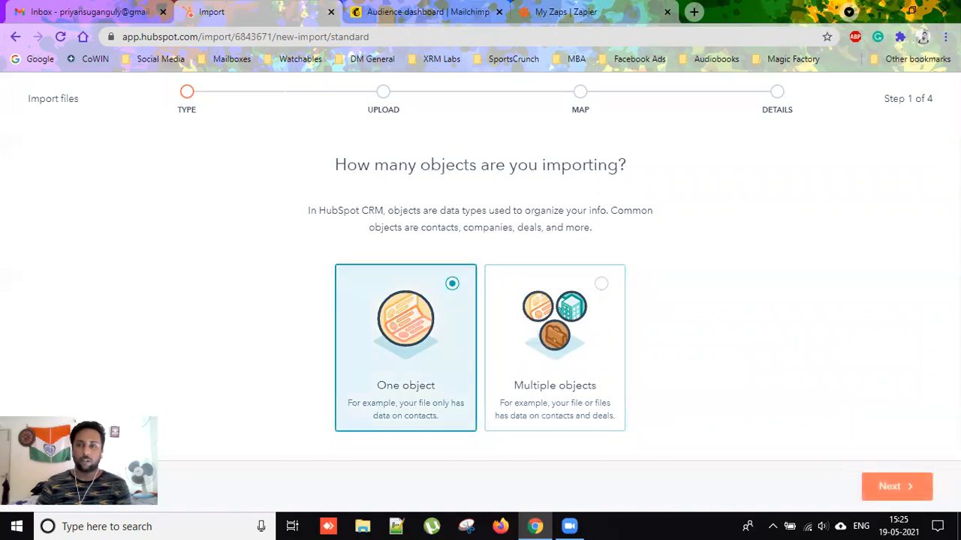
left_click(920, 488)
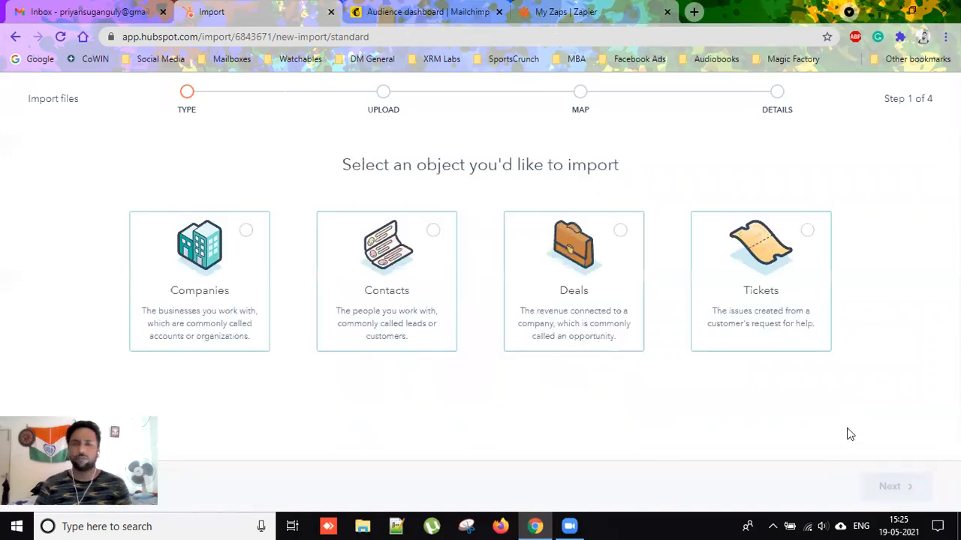
left_click(425, 322)
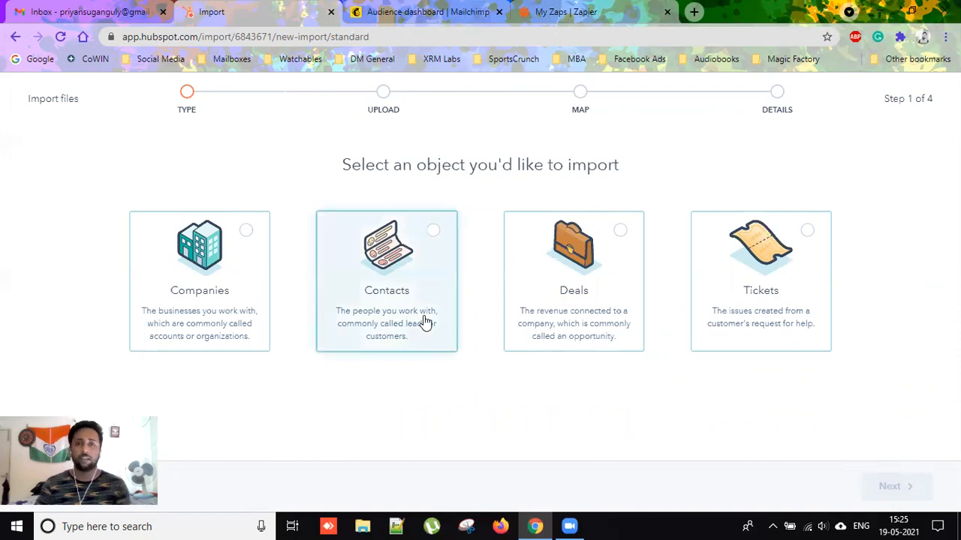
left_click(890, 486)
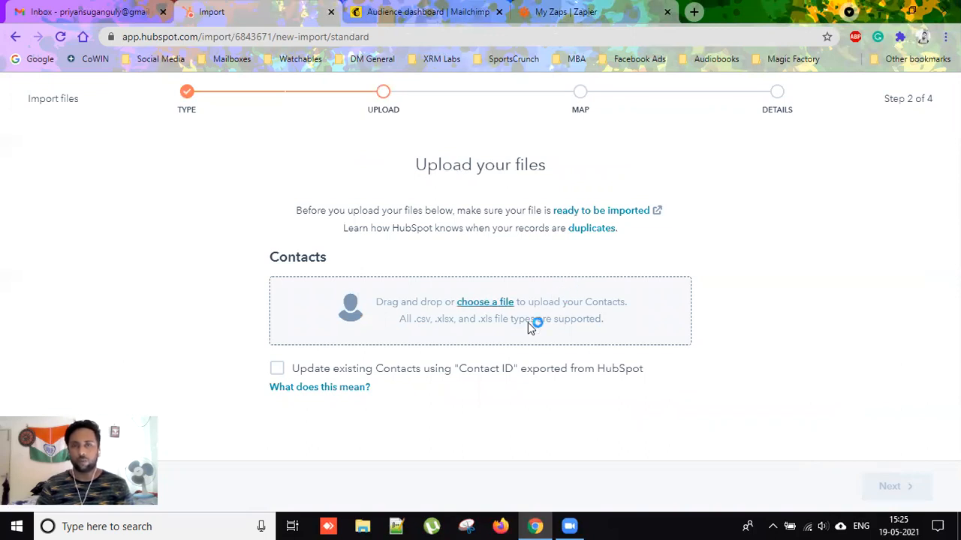
Upload tagged_red Original from Desktop > Scrap > 19.5 > Excels and continue to column mapping.
left_click(605, 308)
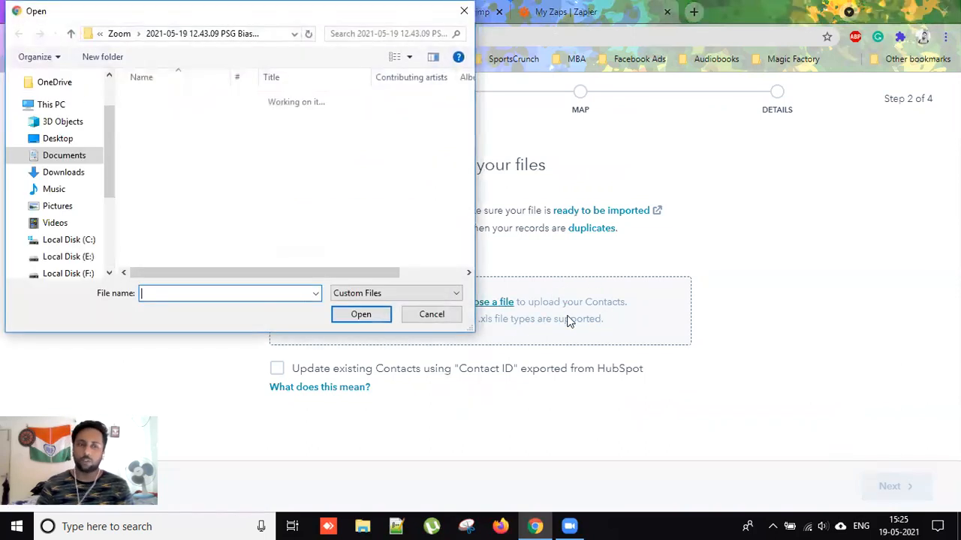
scroll(101, 121, "up", 2)
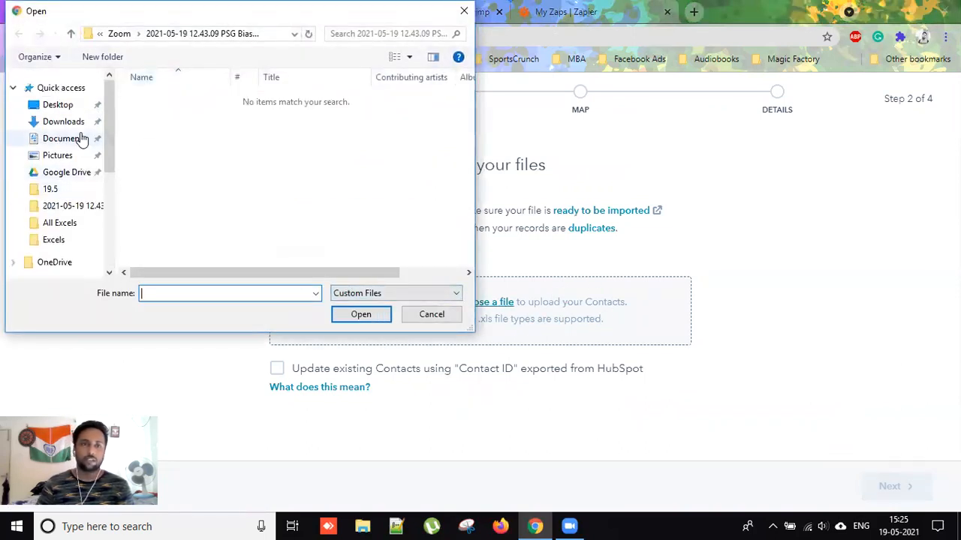
left_click(64, 105)
double_click(167, 105)
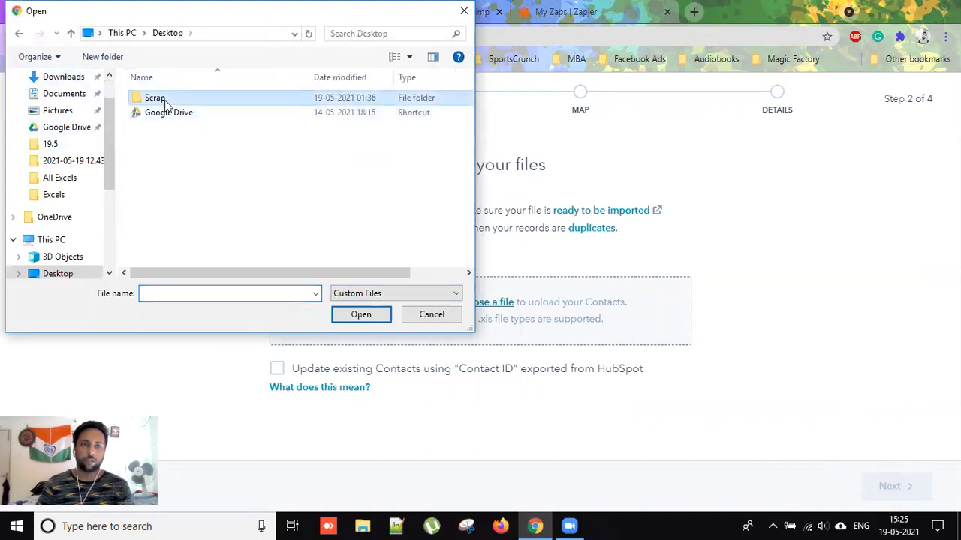
double_click(160, 143)
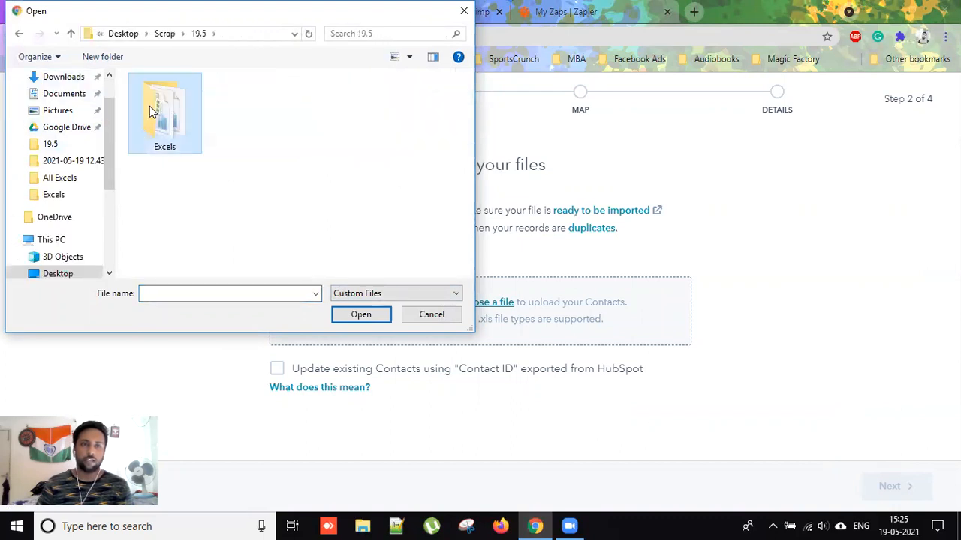
double_click(154, 109)
left_click(180, 114)
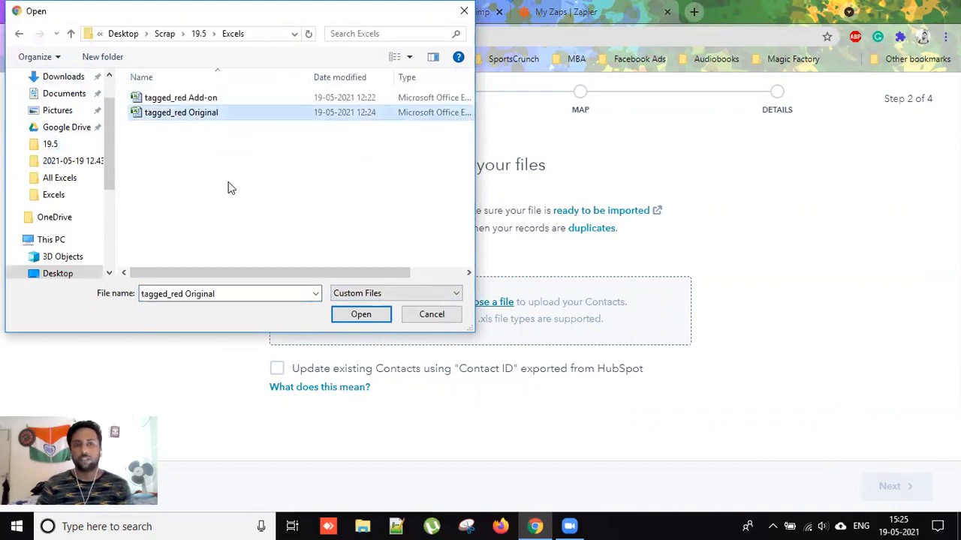
left_click(361, 315)
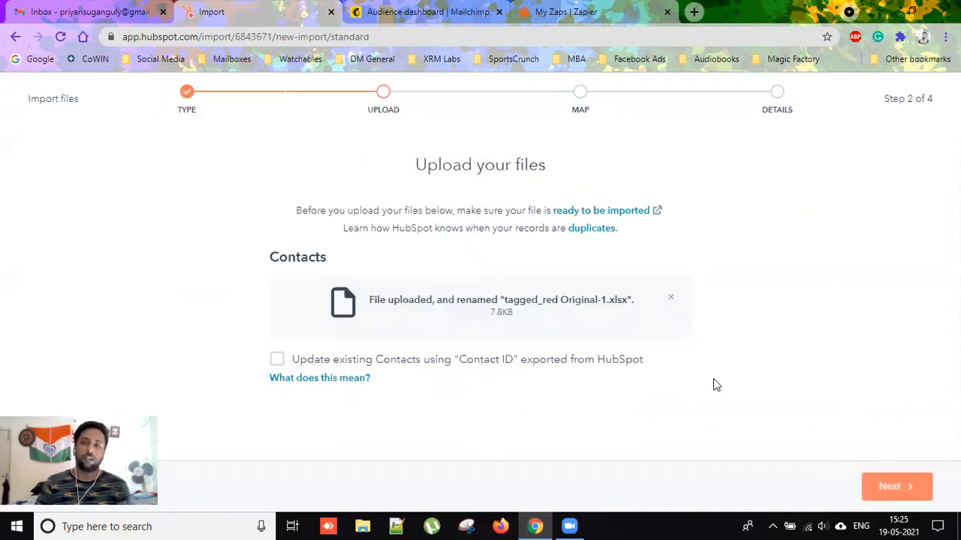
left_click(872, 484)
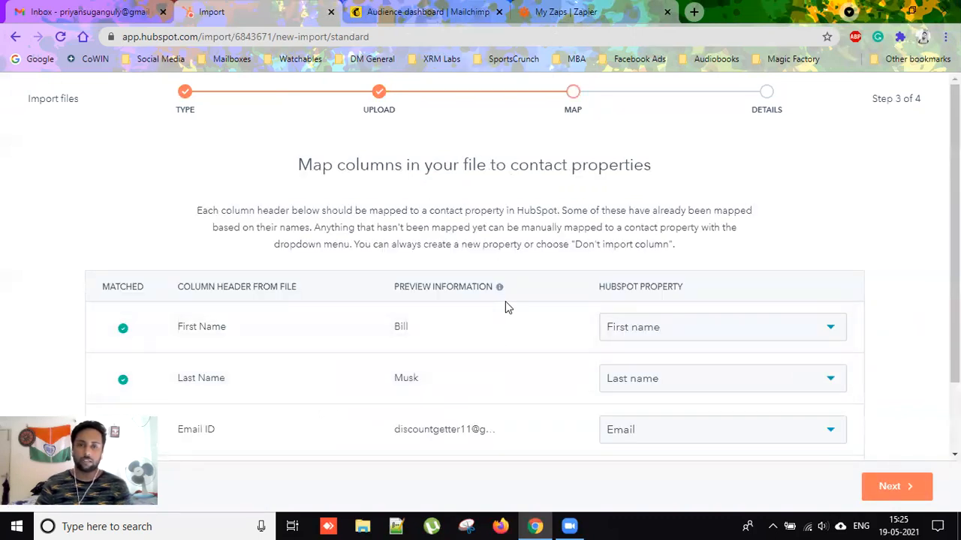
Open the HubSpot Property dropdown for the file's Tag column.
scroll(505, 304, "down", 1)
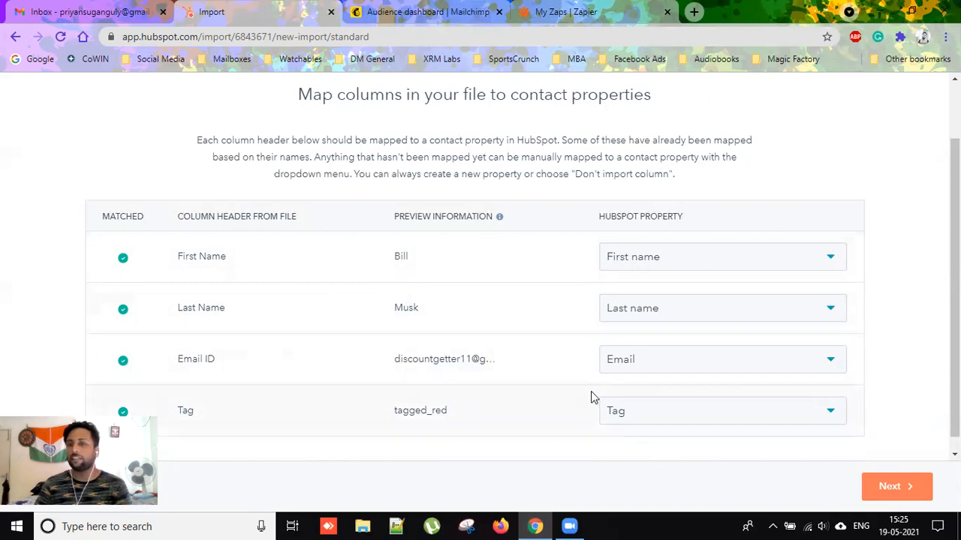
left_click(825, 415)
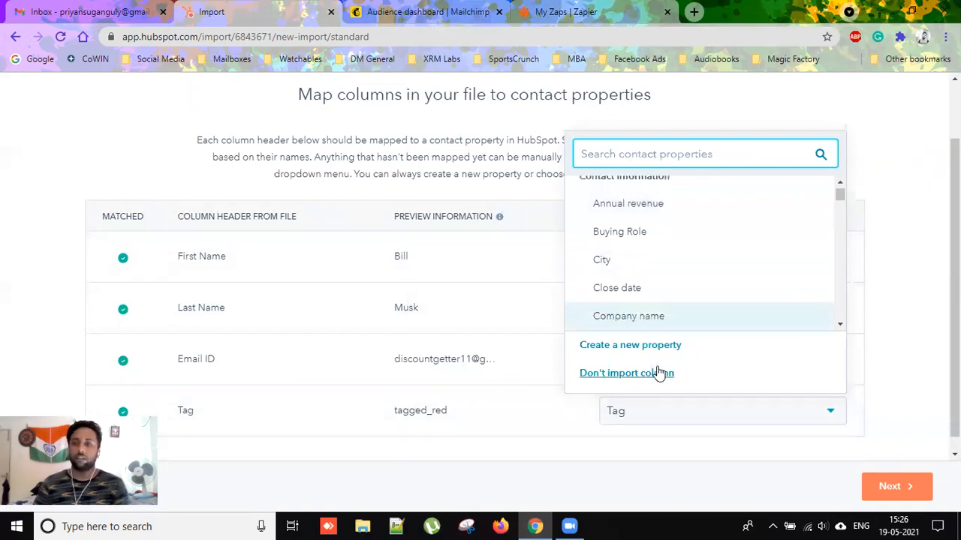
Start a new contact property in the Contact information group labelled MC_Demo_Tag.
left_click(611, 347)
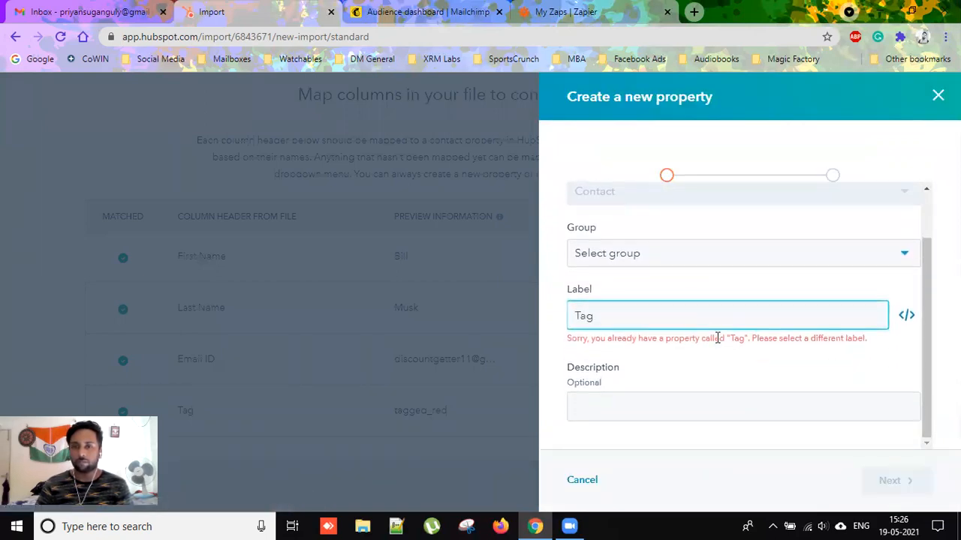
scroll(706, 286, "up", 1)
left_click(714, 315)
left_click(682, 348)
scroll(705, 321, "down", 1)
left_click(638, 311)
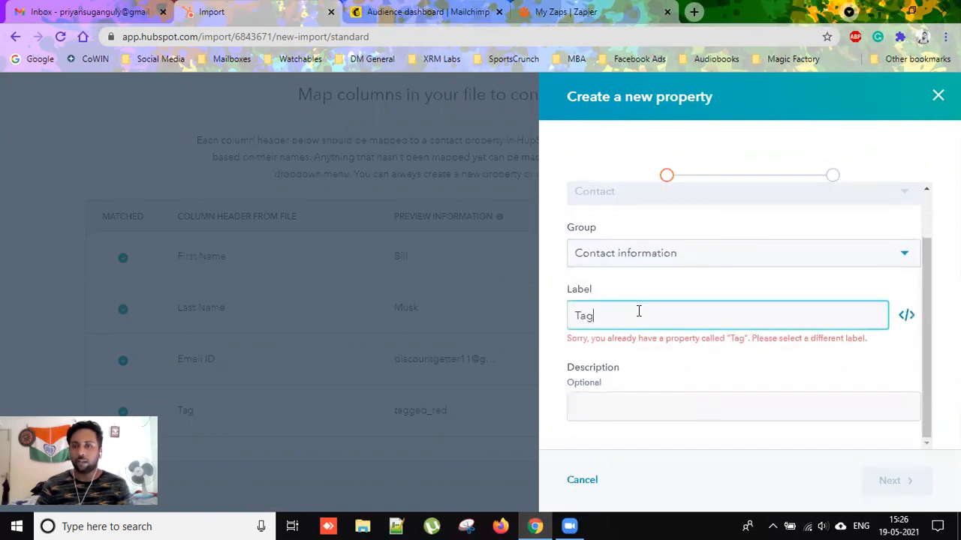
key("BackSpace")
key("BackSpace")
key("BackSpace")
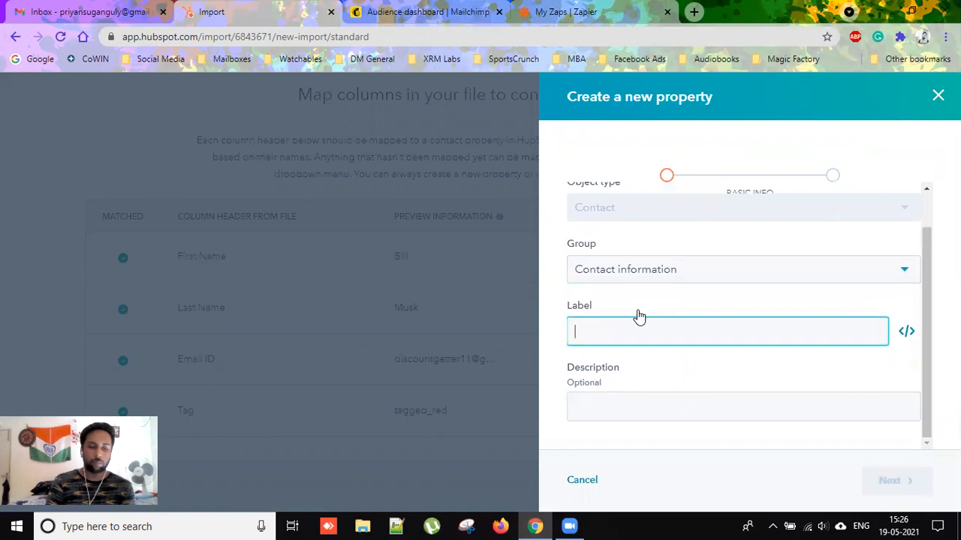
type("MC_")
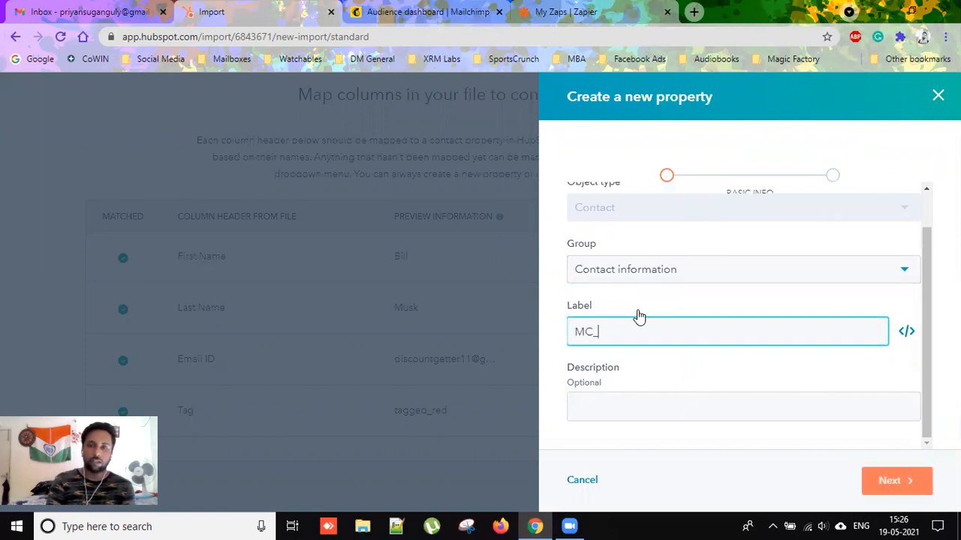
type("Demo_Tag")
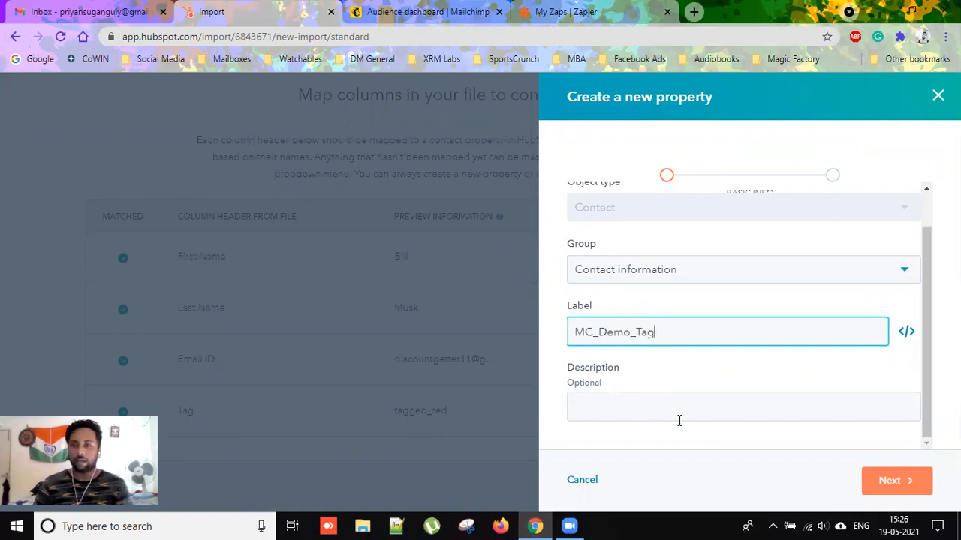
Give MC_Demo_Tag the Single-line text field type and create it for the Tag column.
left_click(896, 481)
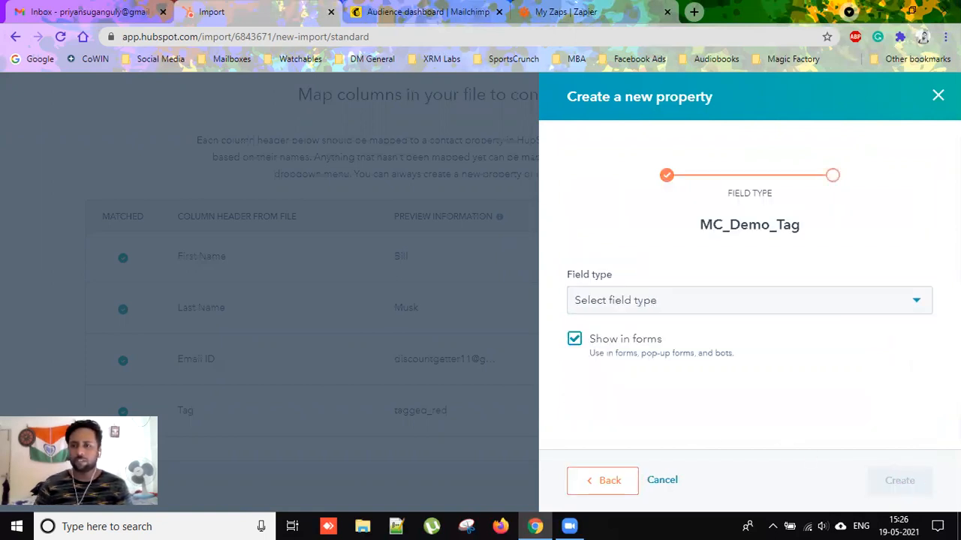
left_click(841, 314)
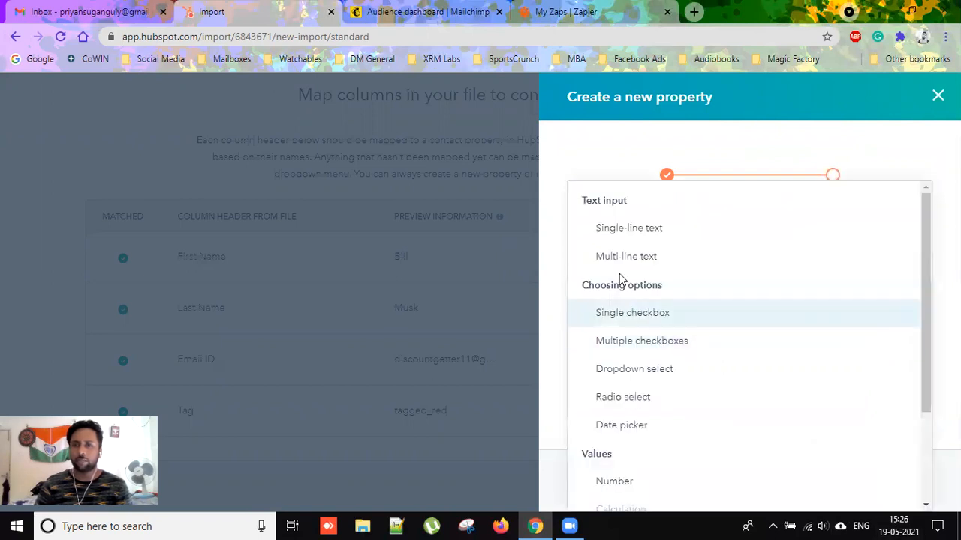
left_click(620, 239)
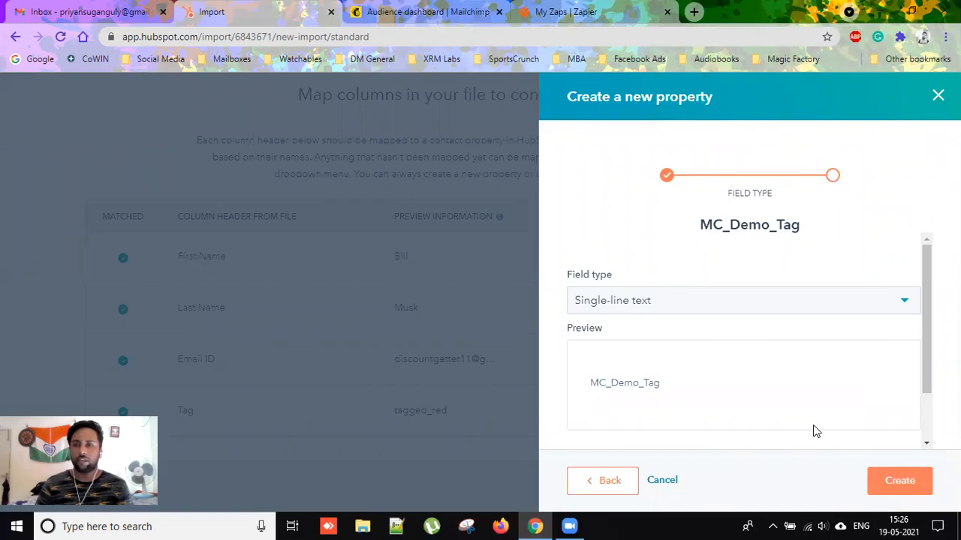
left_click(912, 486)
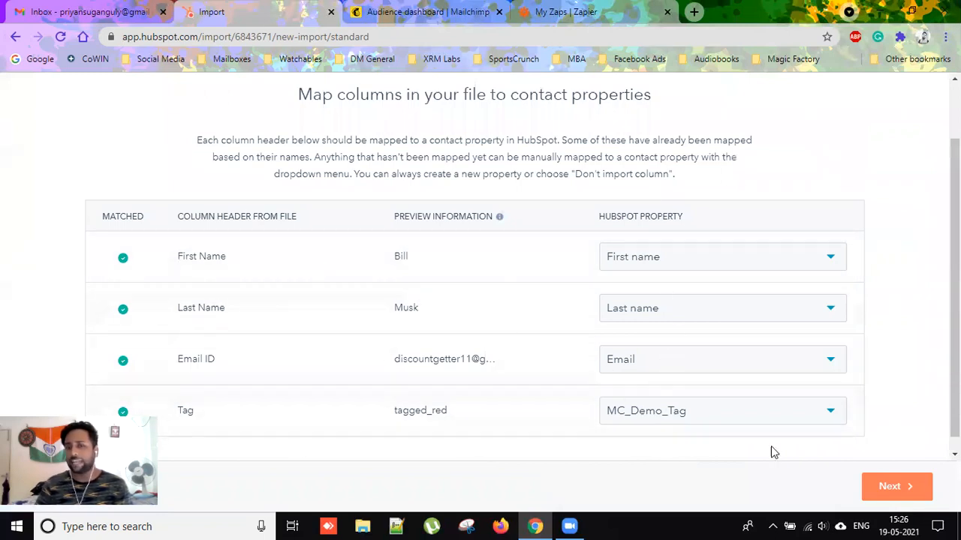
Submit the tagged_red Original-1 import with consent confirmed, then go to the Contacts Lists library.
left_click(916, 489)
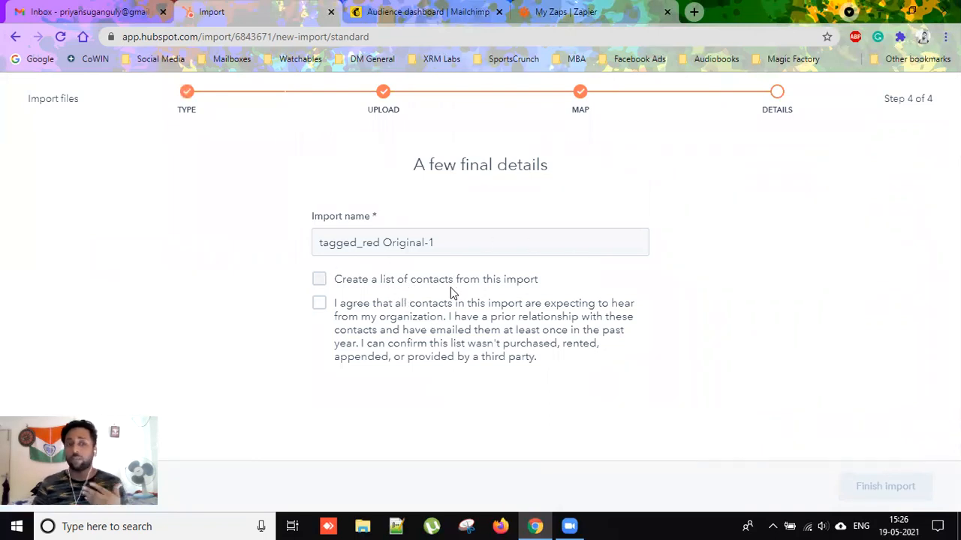
left_click(445, 347)
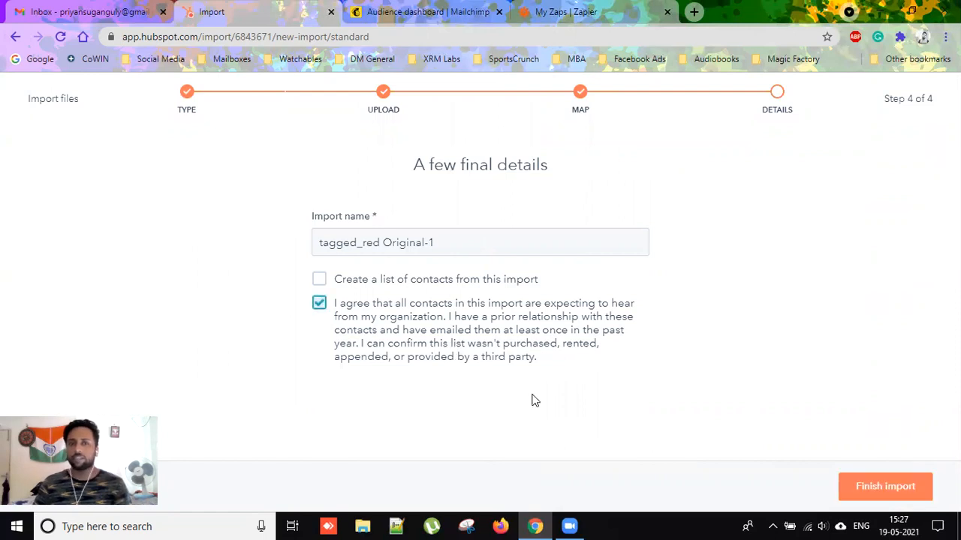
left_click(908, 489)
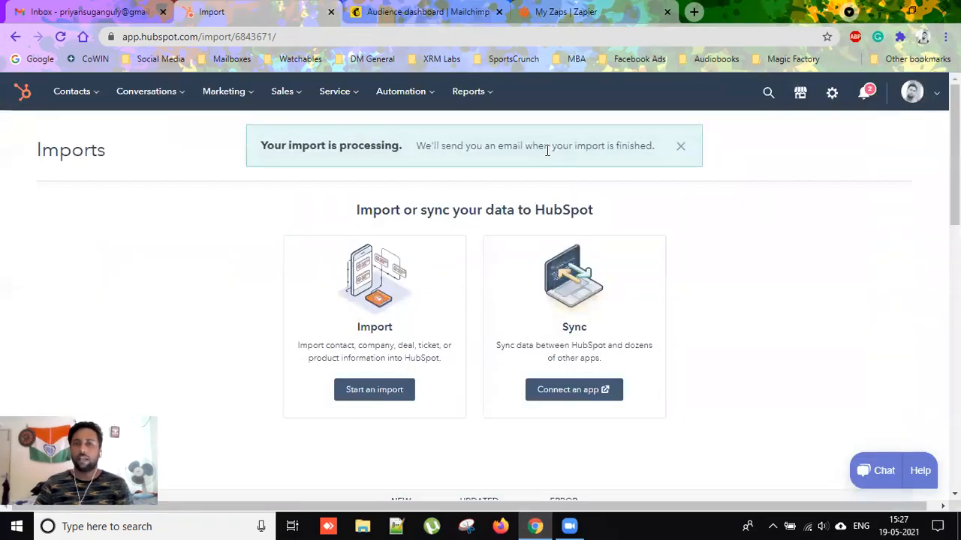
left_click(100, 103)
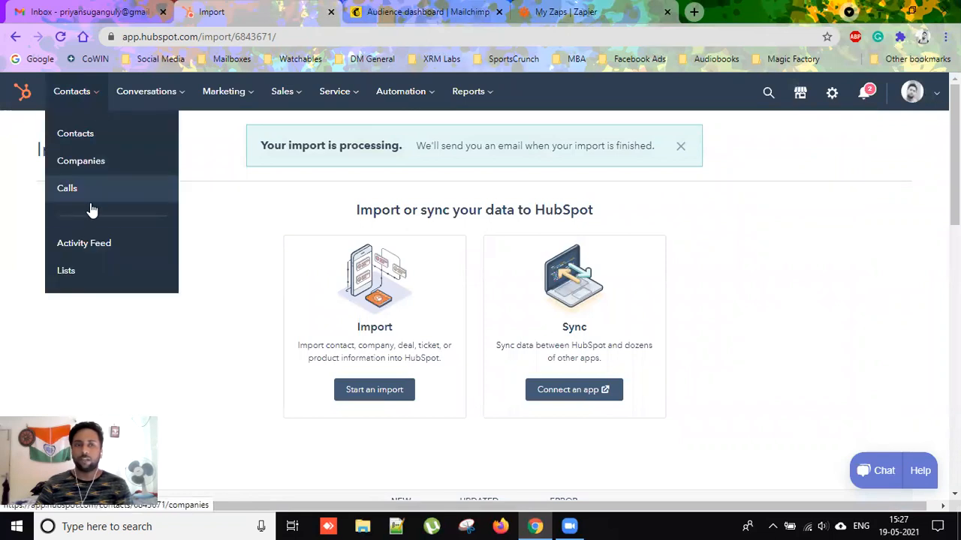
left_click(97, 268)
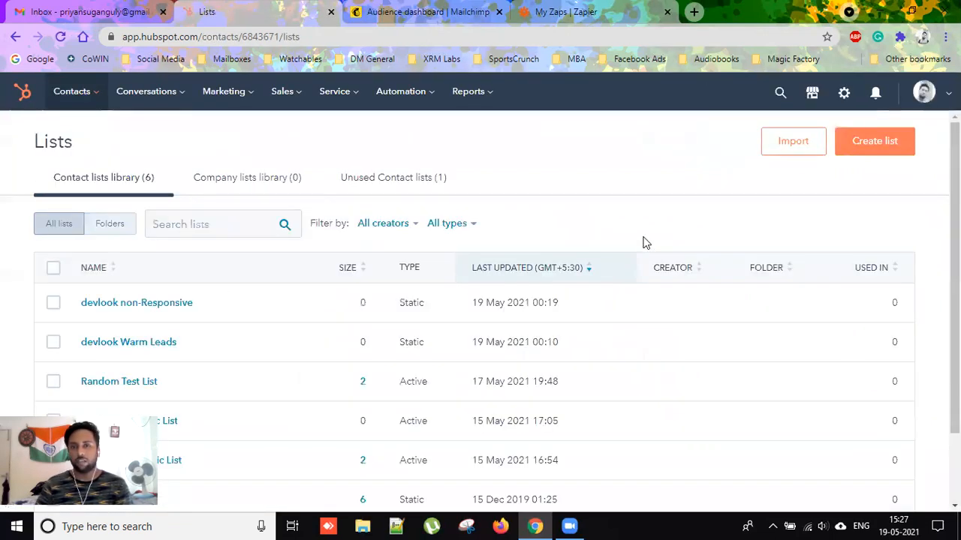
Create an active, contact-based list named 'tagged_red Dynamic List MC'.
left_click(842, 146)
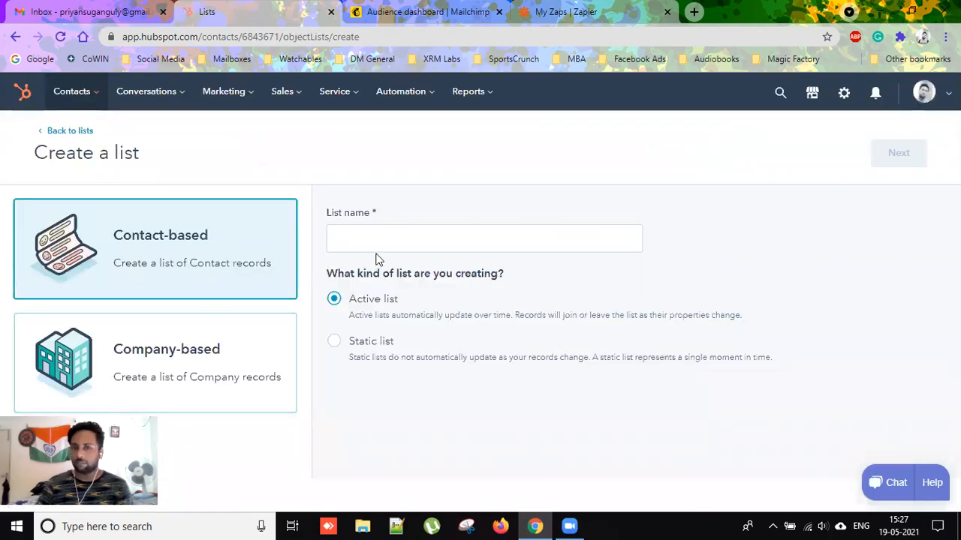
left_click(519, 239)
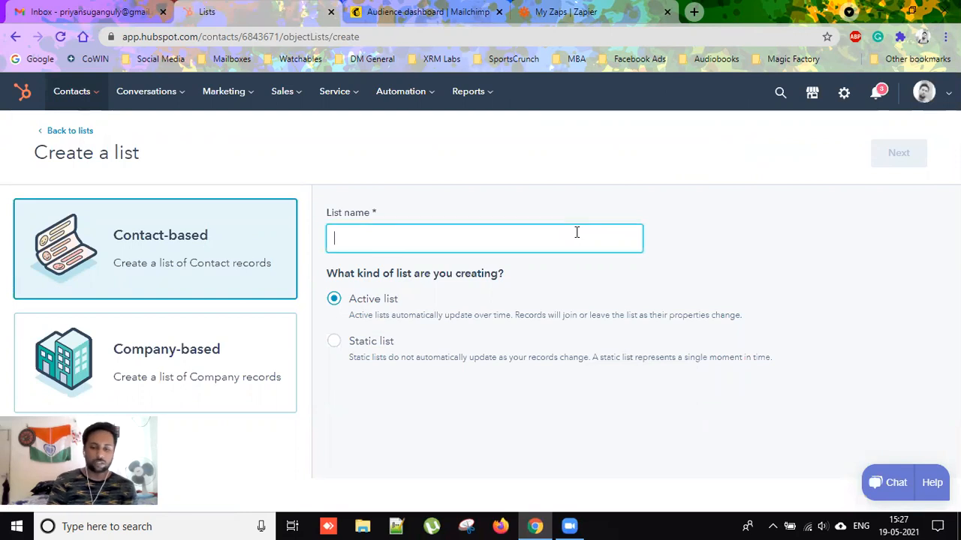
type("tagged")
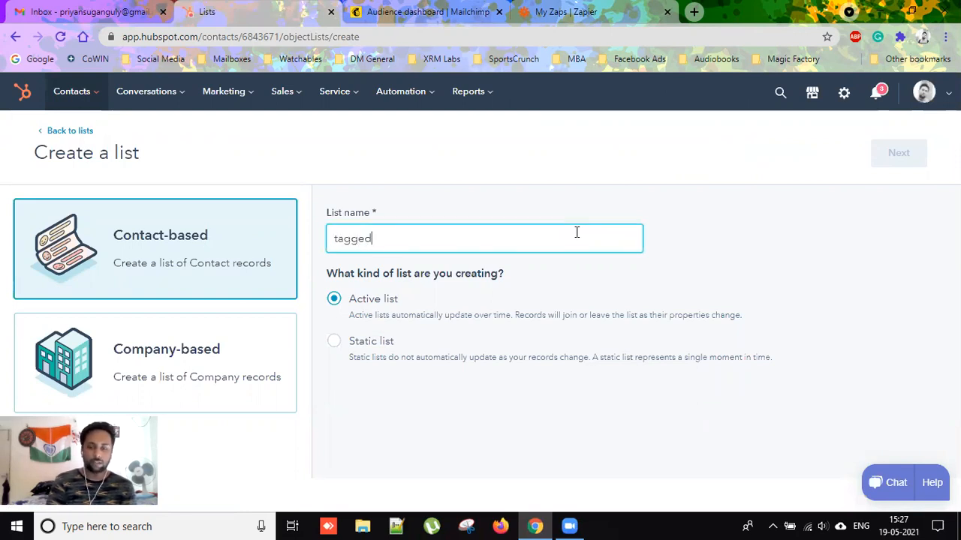
type("_red")
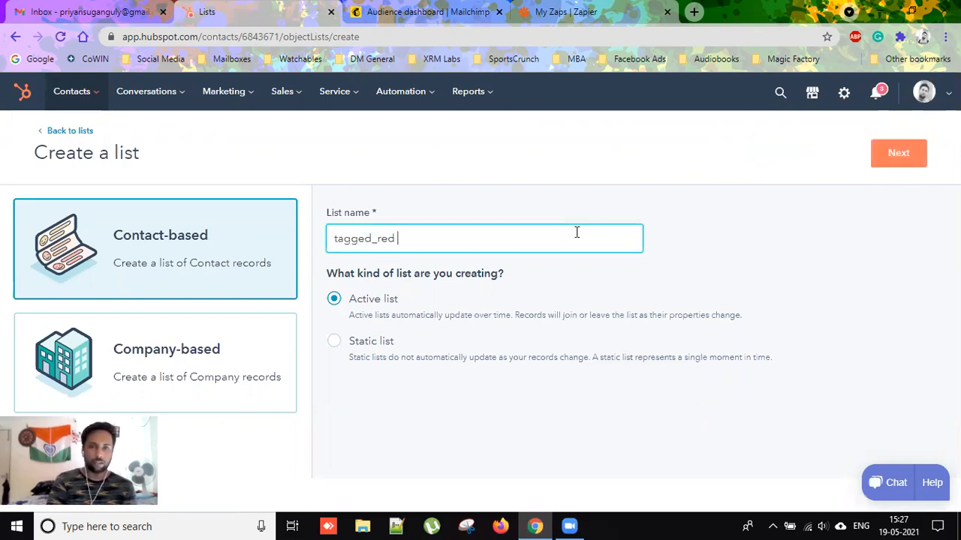
type(" Dynamic List")
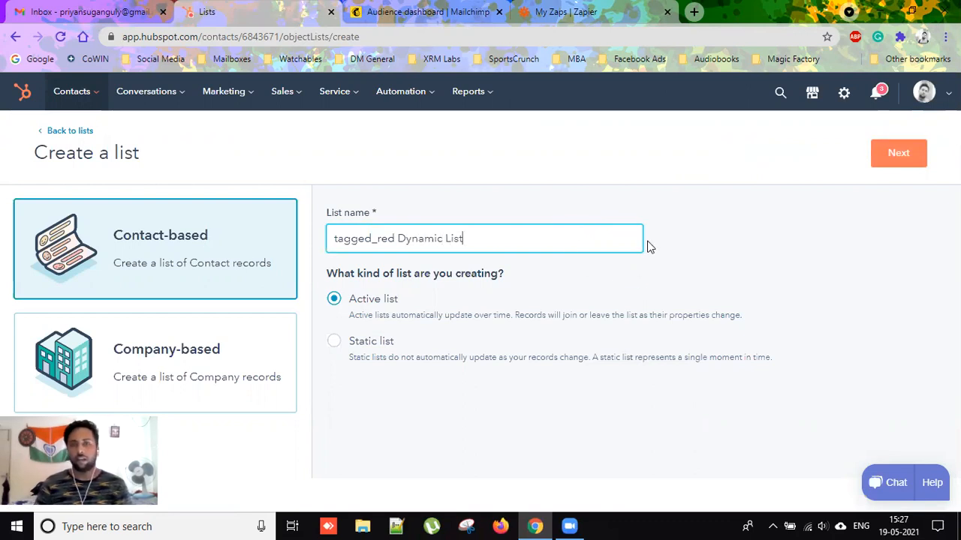
type(" MC")
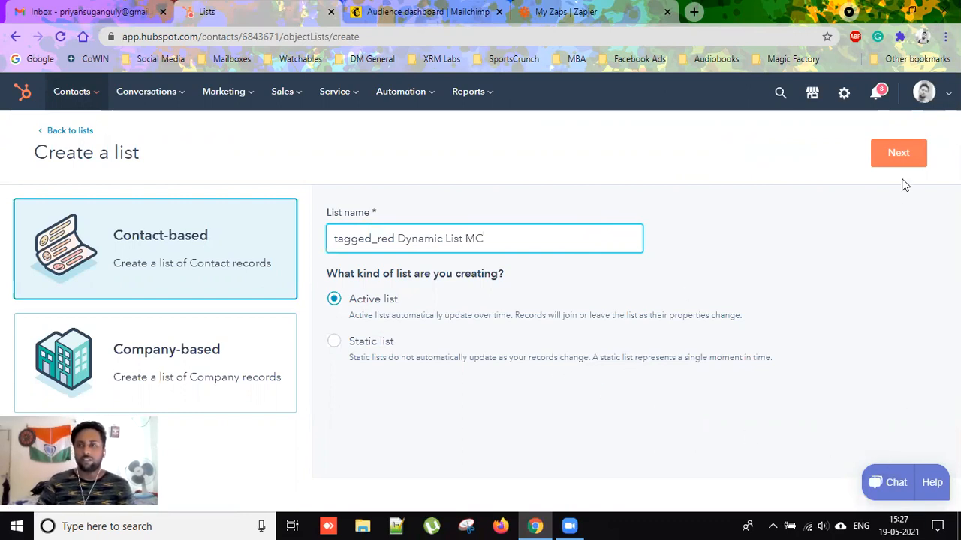
left_click(894, 156)
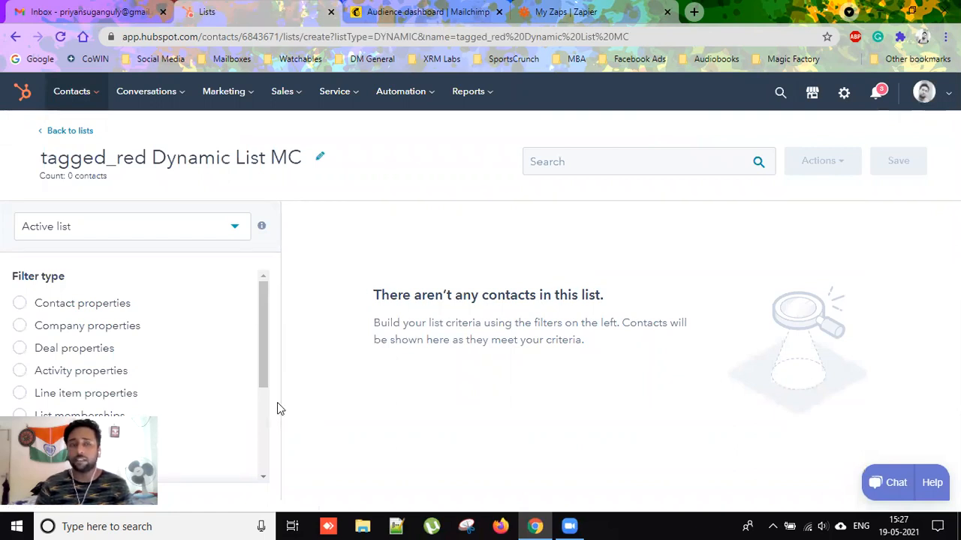
Add a contact-property filter on MC_Demo_Tag to the list.
left_click(54, 308)
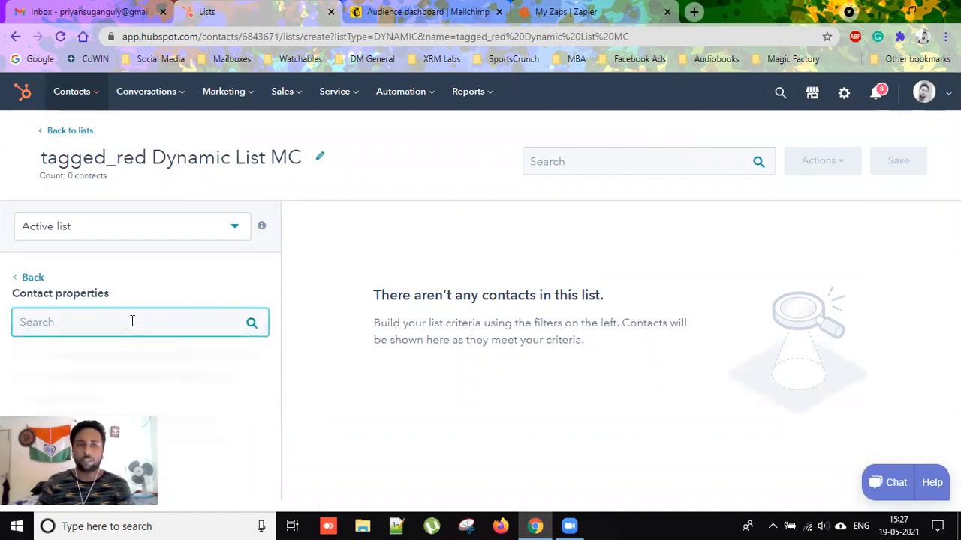
type("MC")
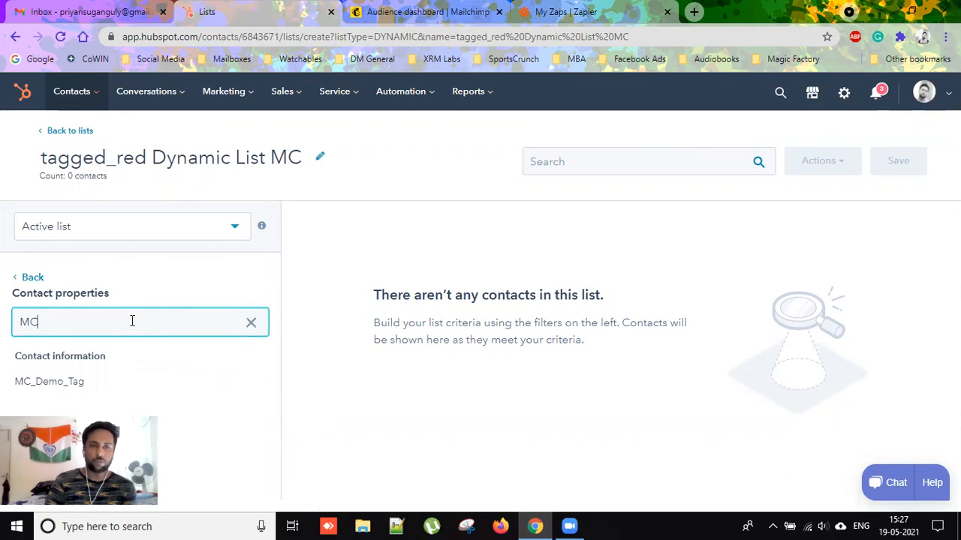
left_click(62, 388)
scroll(197, 321, "down", 1)
scroll(197, 322, "down", 3)
scroll(198, 321, "up", 4)
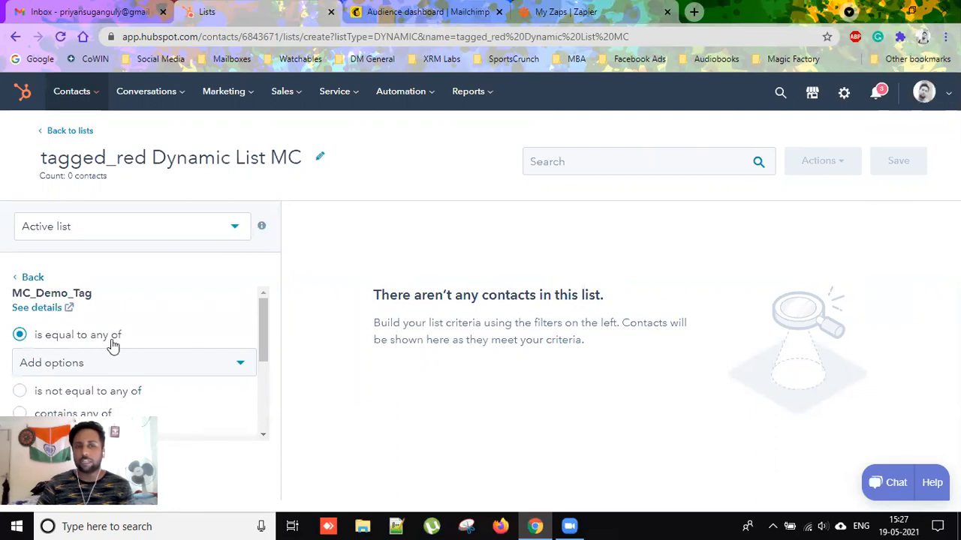
Set MC_Demo_Tag 'is equal to any of' tagged_red and save the list.
left_click(78, 363)
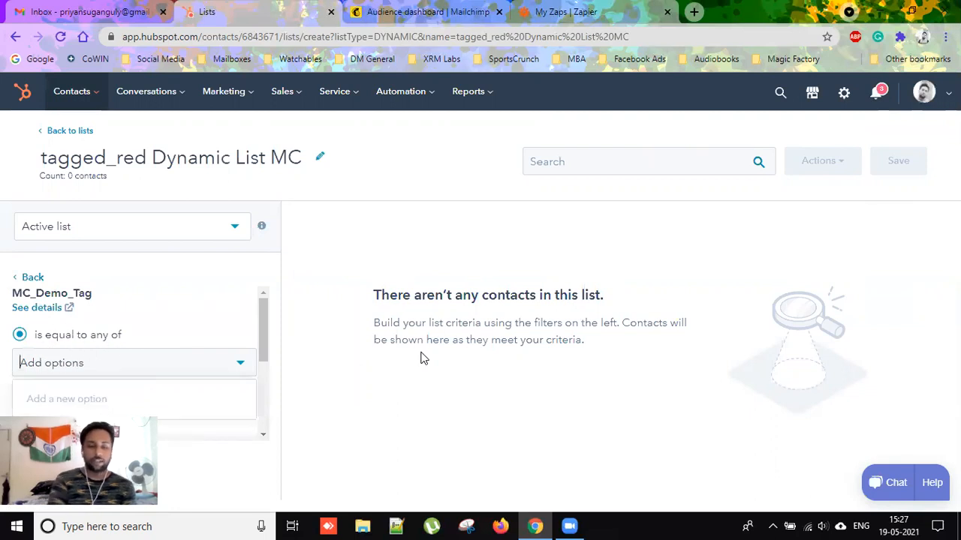
type("tagged_red")
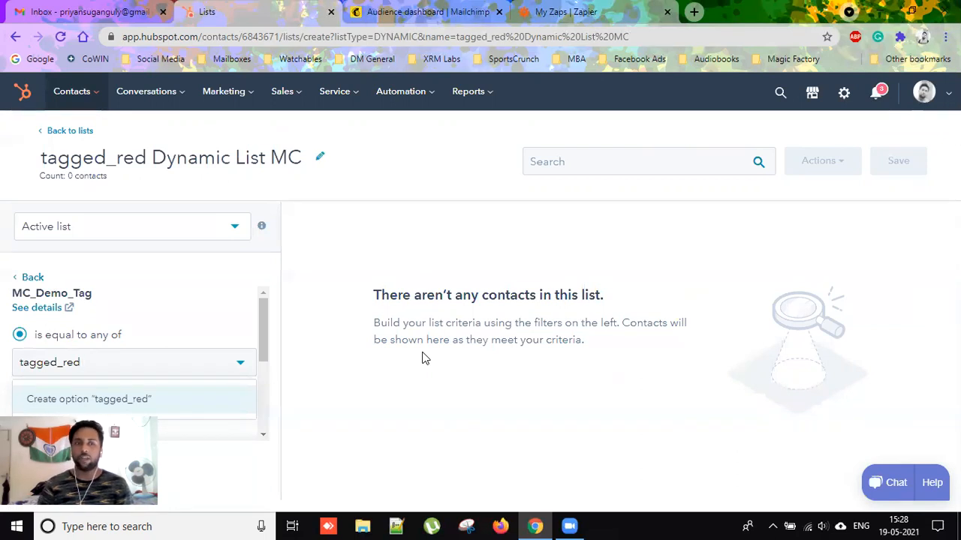
key("Return")
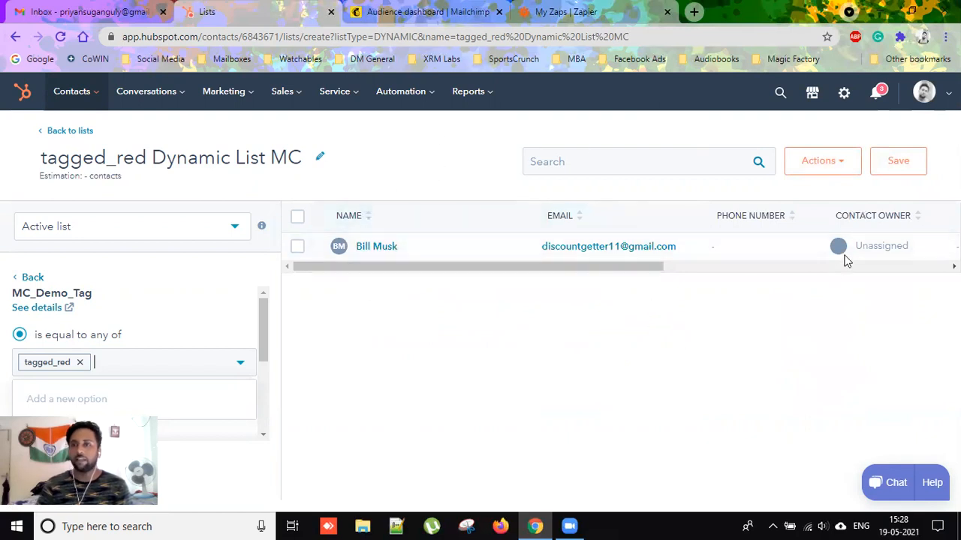
left_click(900, 165)
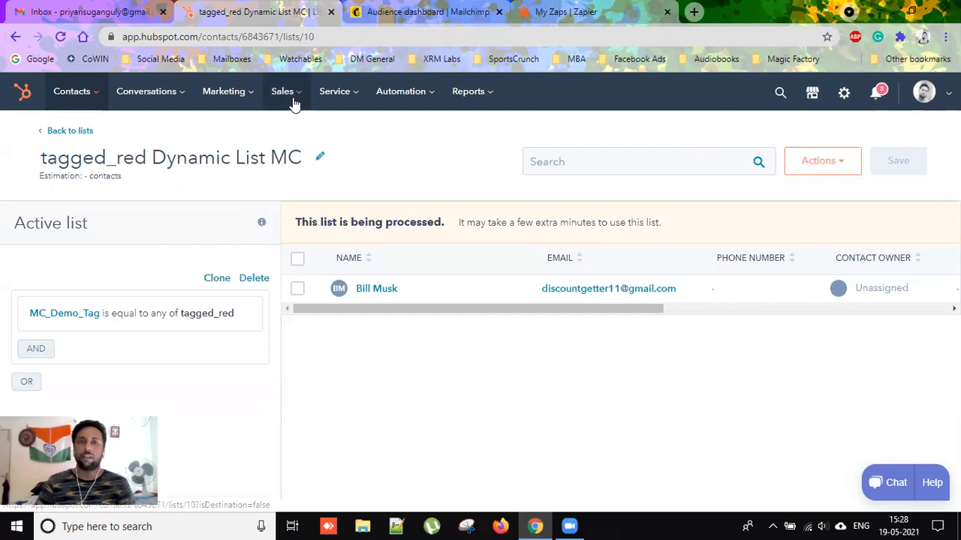
left_click(353, 15)
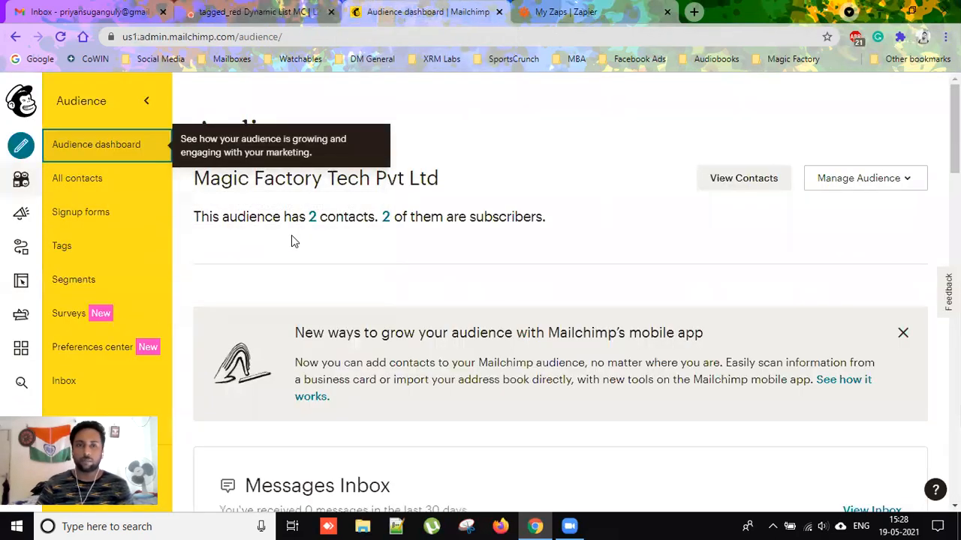
Go to the Tags page of the Magic Factory Tech Pvt Ltd audience.
scroll(291, 235, "down", 3)
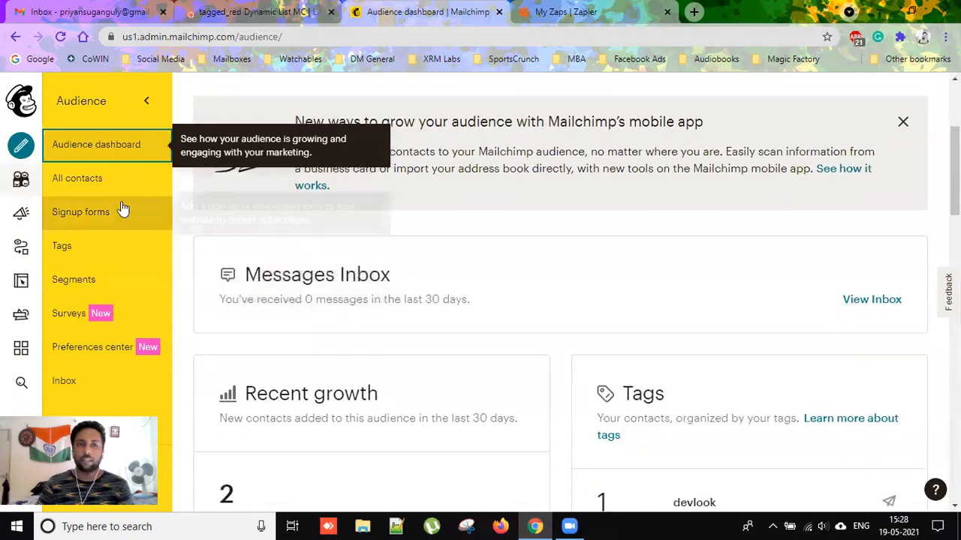
scroll(338, 252, "down", 3)
scroll(338, 251, "down", 4)
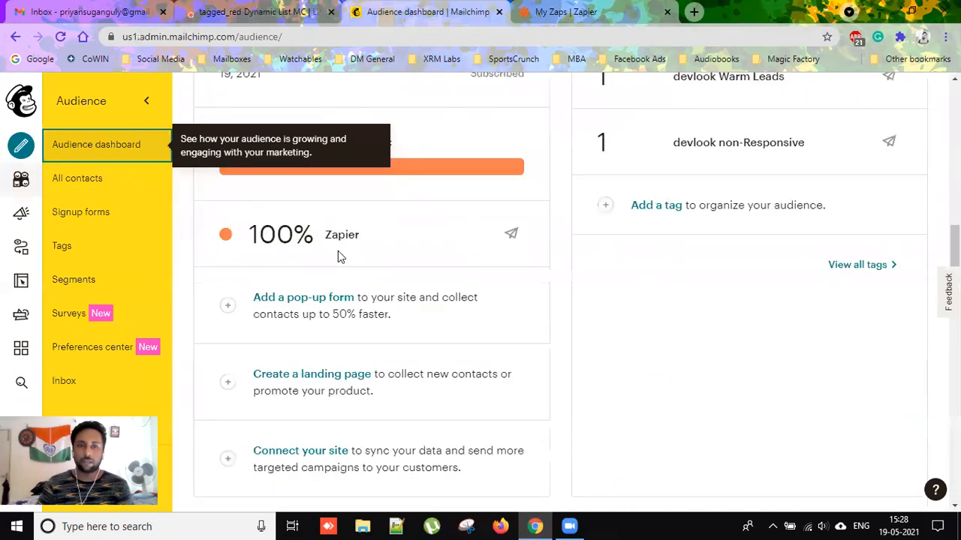
scroll(337, 251, "up", 7)
scroll(338, 253, "up", 1)
scroll(337, 254, "down", 2)
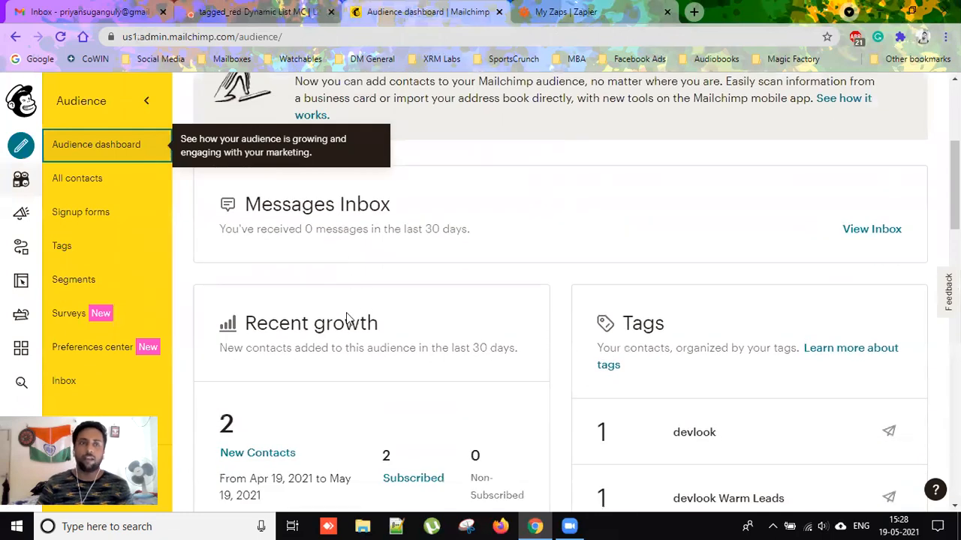
left_click(99, 256)
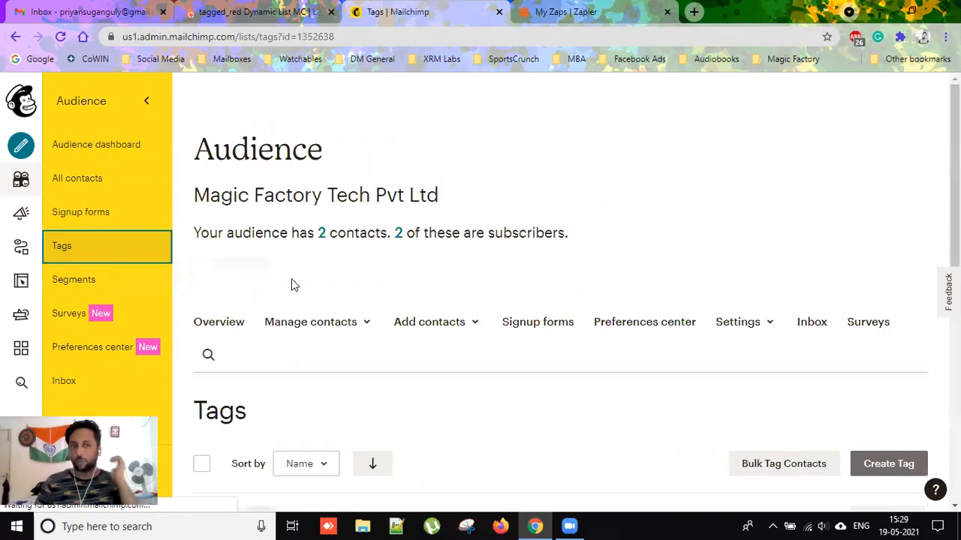
Create a new audience tag named 'tagged_red'.
scroll(477, 270, "down", 3)
scroll(618, 293, "up", 1)
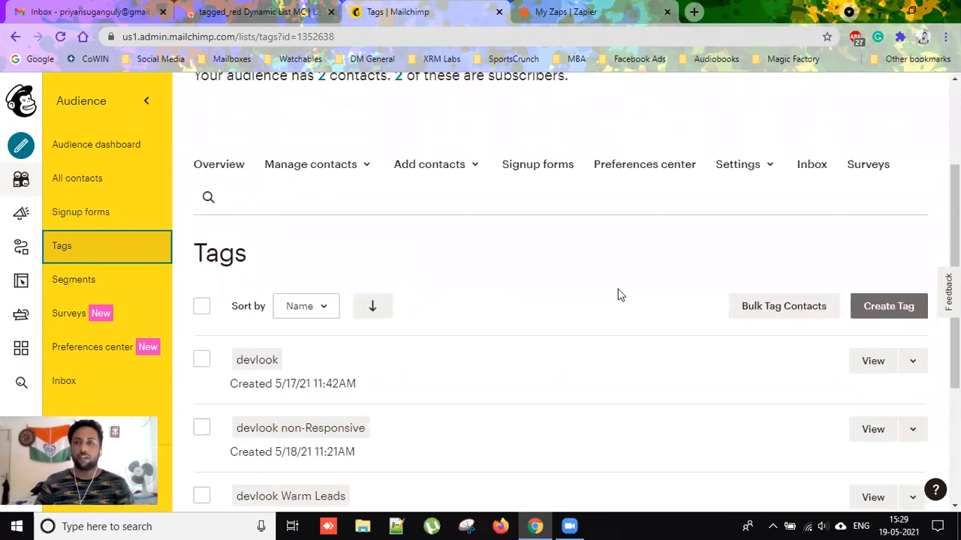
left_click(901, 328)
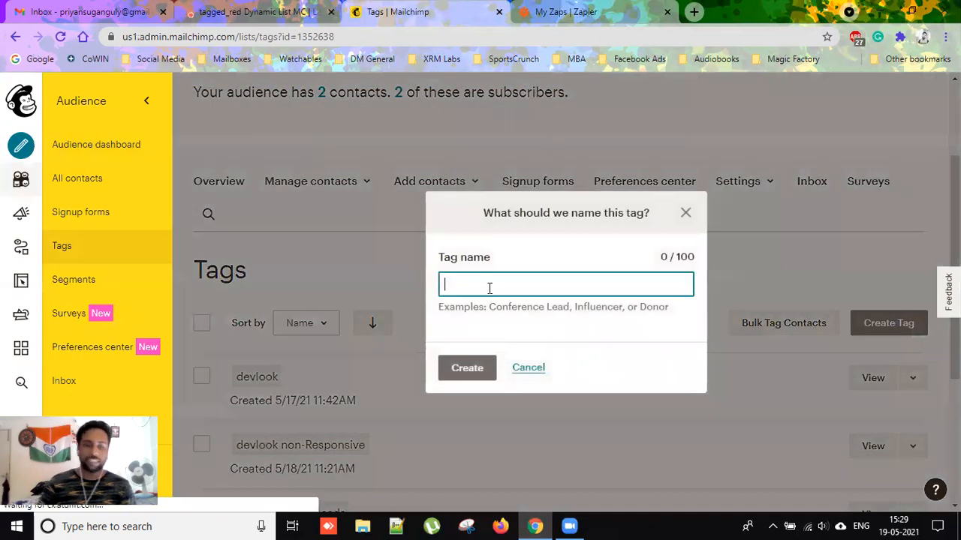
type("tagged_red")
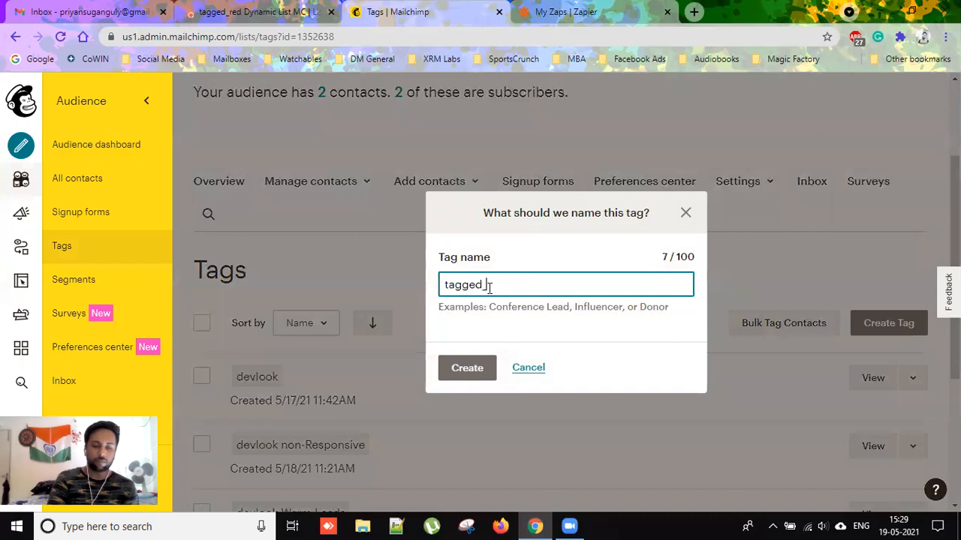
left_click(492, 373)
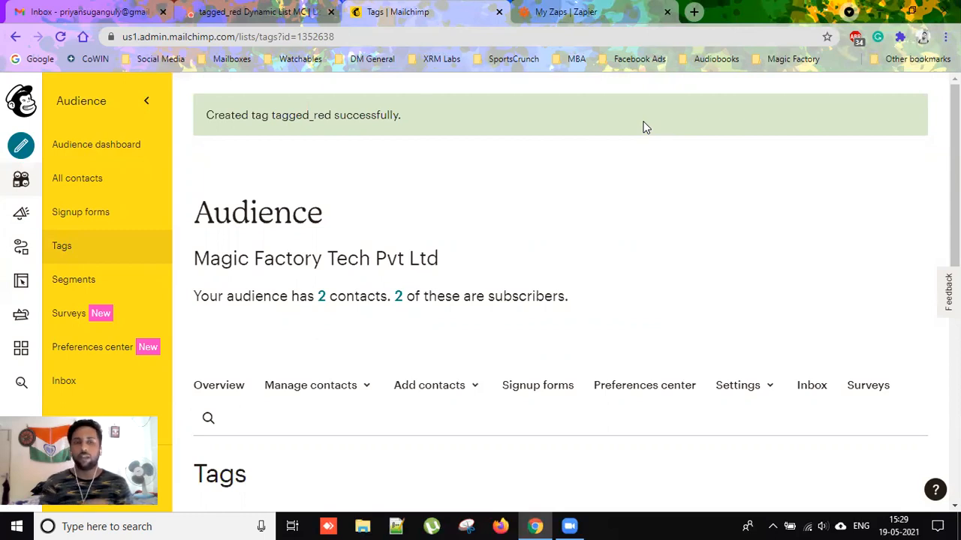
scroll(378, 351, "down", 4)
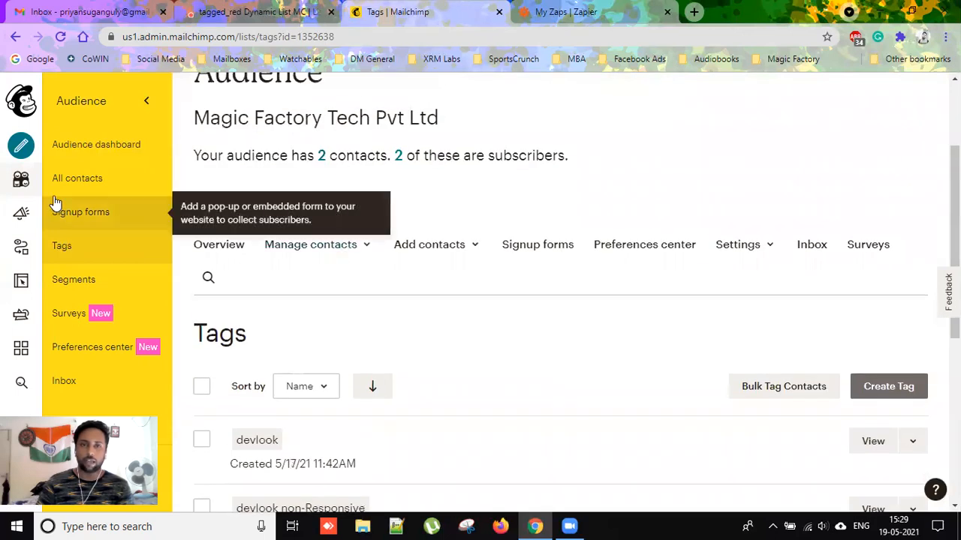
Show All contacts for the Magic Factory Tech Pvt Ltd audience, briefly checking the Zapier tab.
left_click(105, 180)
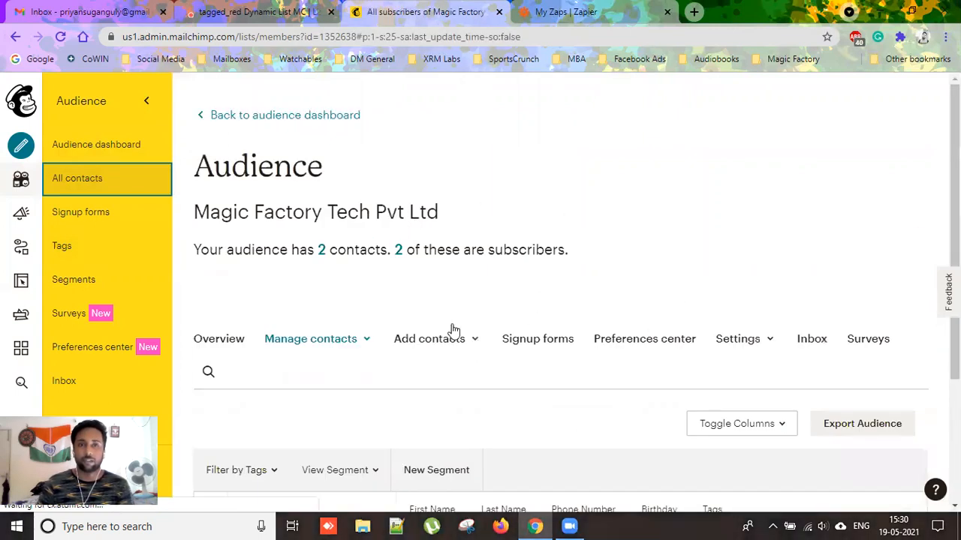
scroll(620, 322, "down", 3)
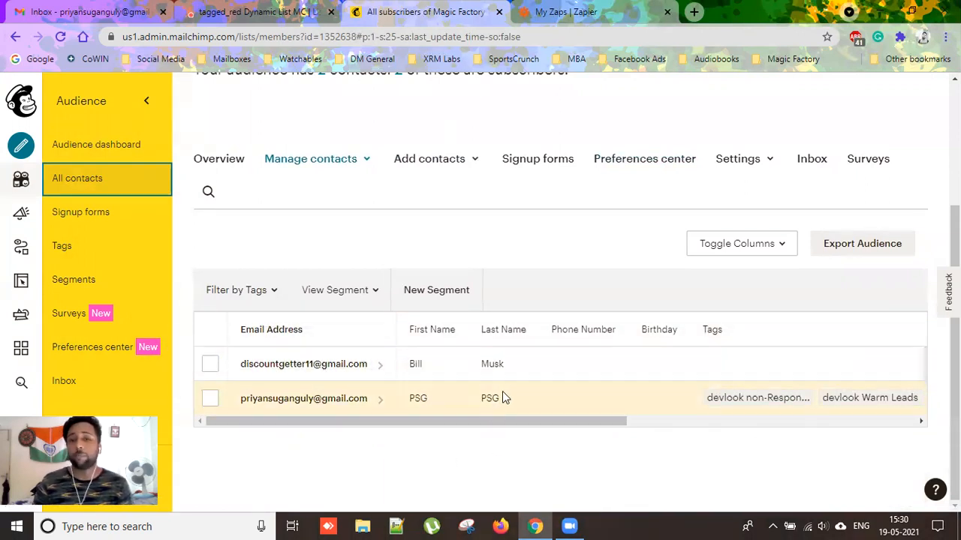
left_click(647, 22)
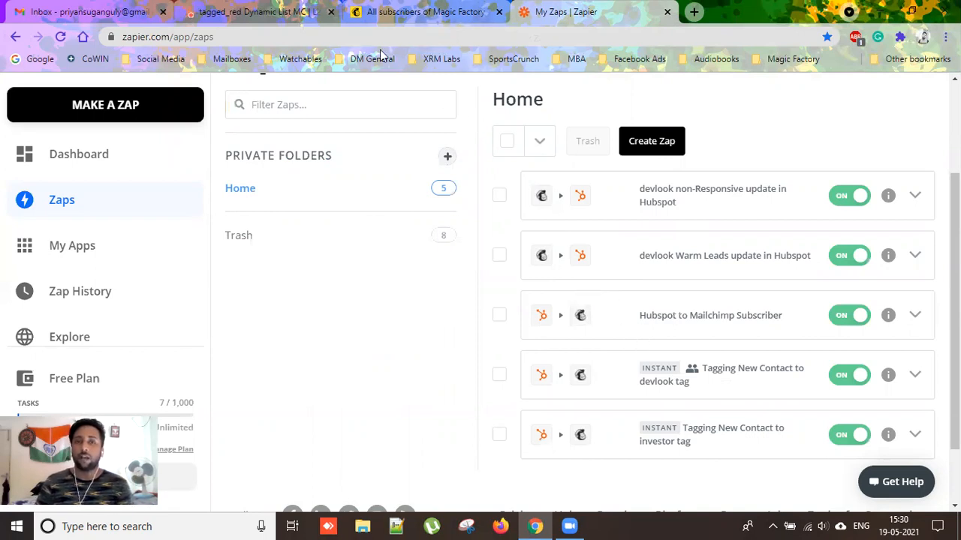
left_click(361, 18)
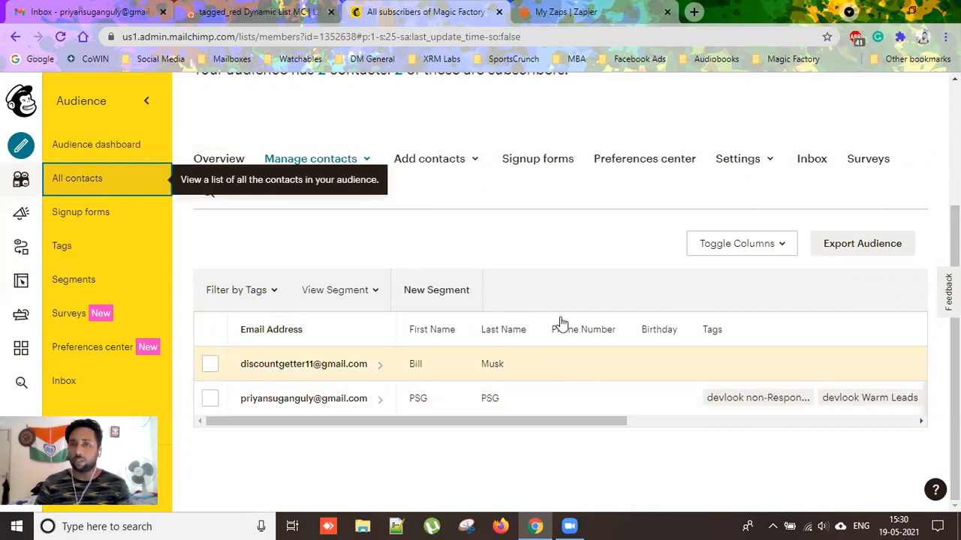
Switch to the My Zaps page listing the five active Zapier zaps.
left_click(636, 21)
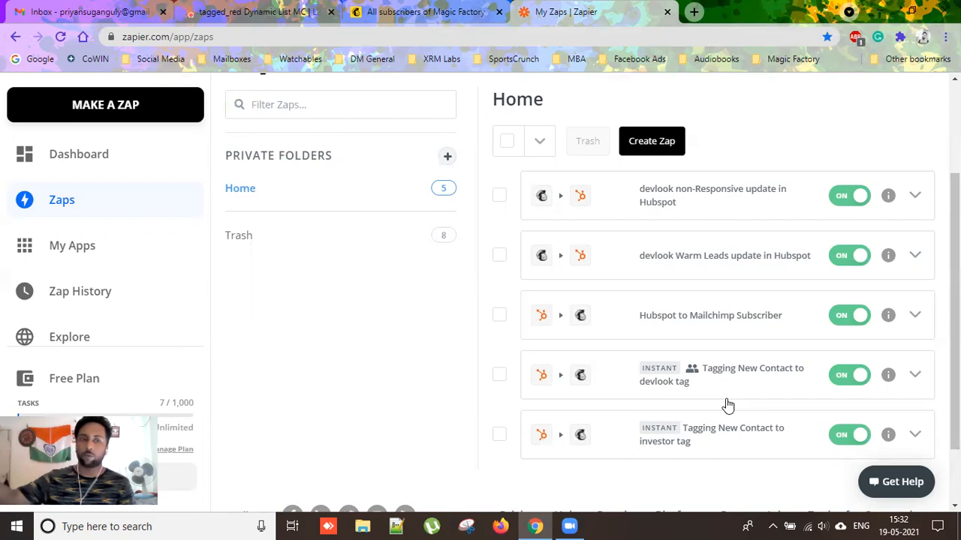
Open the Hubspot to Mailchimp Subscriber zap and expand its New Contact in HubSpot trigger.
left_click(742, 322)
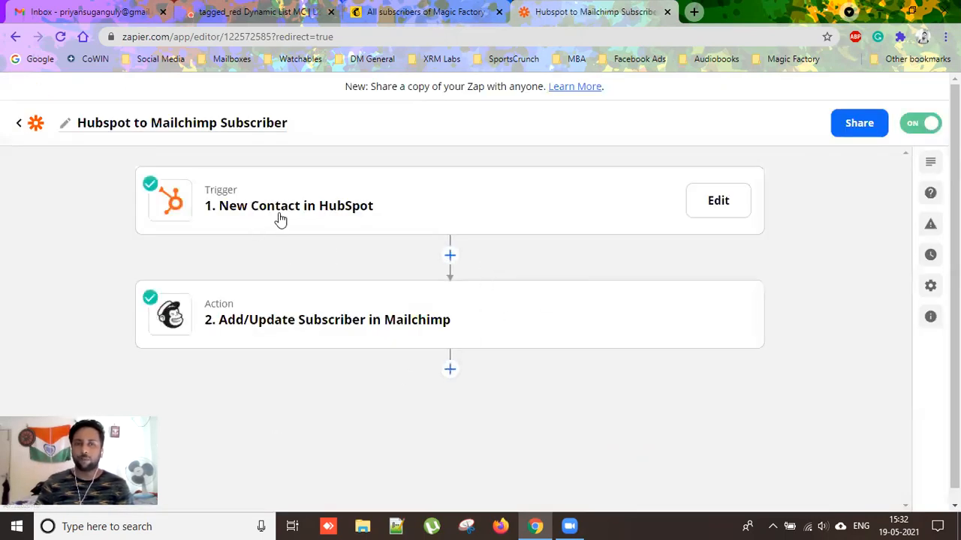
mouse_move(364, 315)
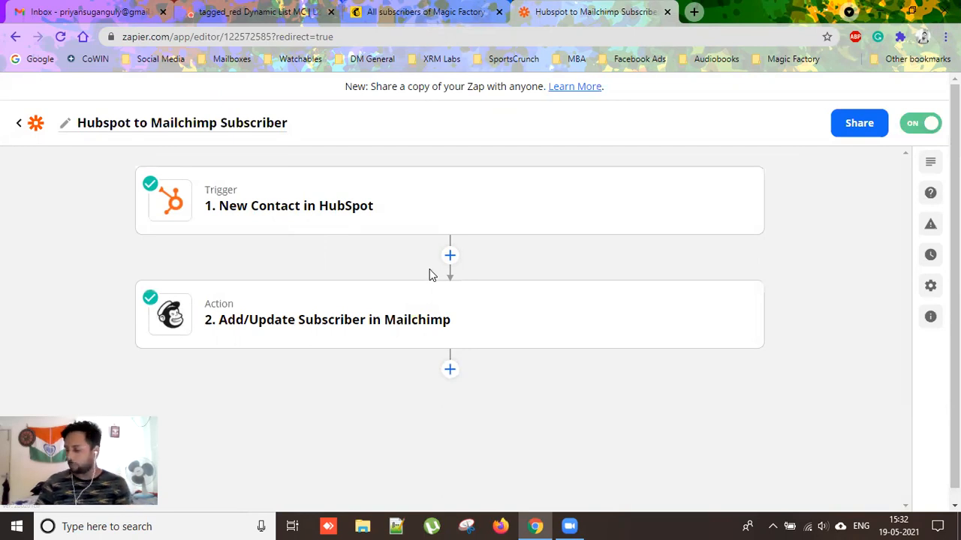
left_click(328, 220)
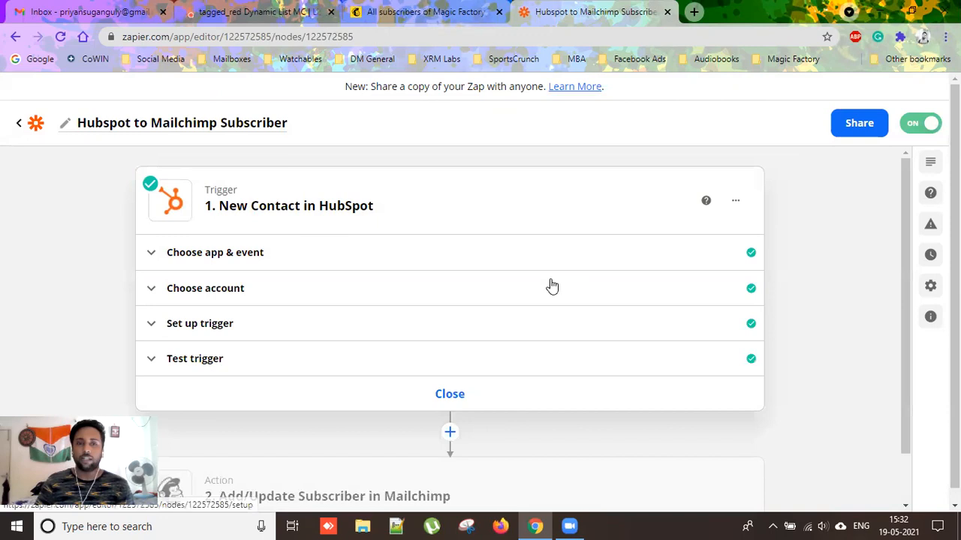
Review the trigger's app, event and HubSpot account, then open its properties-to-retrieve setup.
left_click(249, 264)
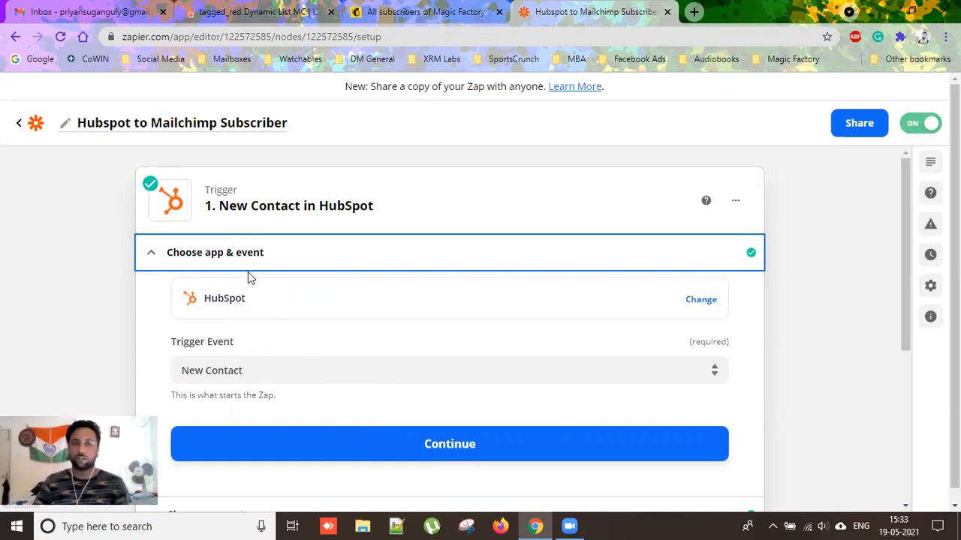
scroll(315, 330, "down", 2)
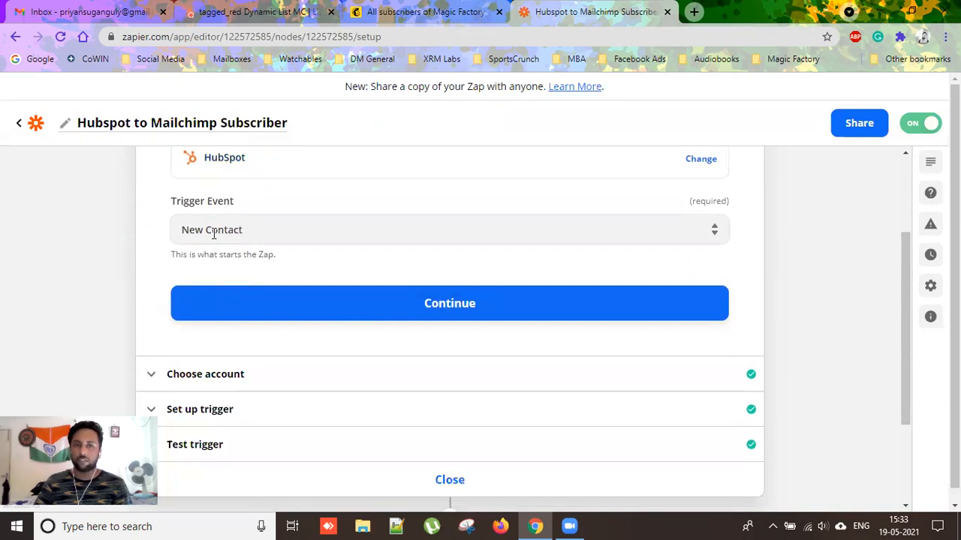
left_click(249, 383)
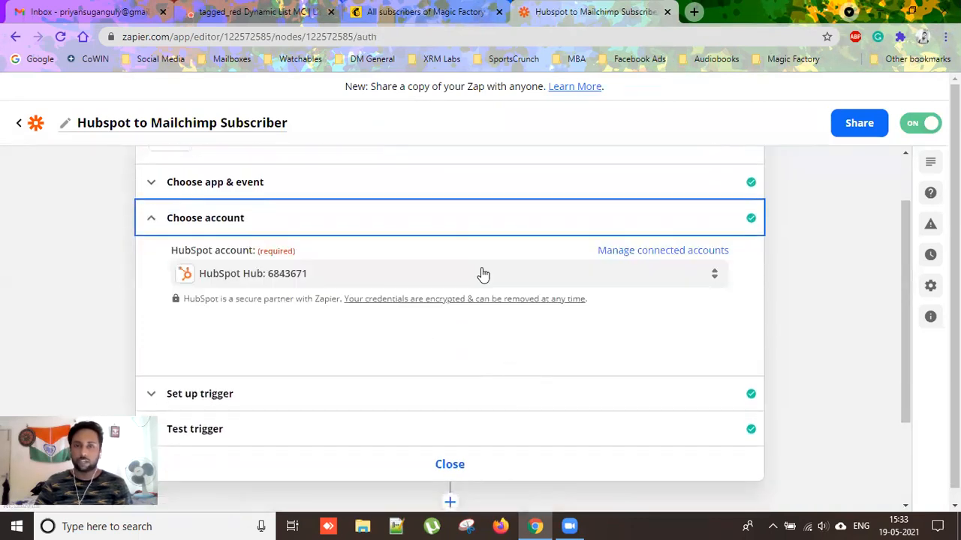
left_click(315, 221)
left_click(244, 279)
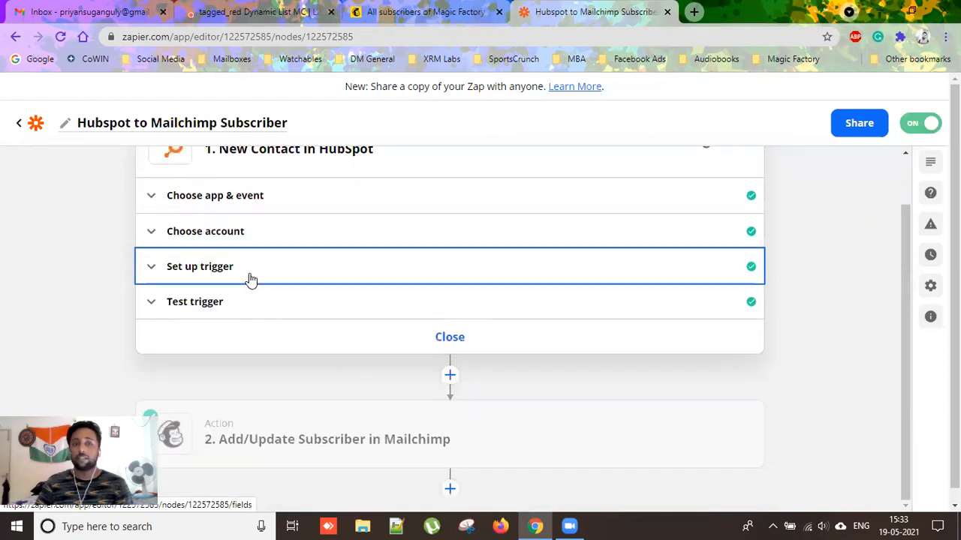
Test the trigger and check sample Contact A's tag field reads devlook.
scroll(385, 322, "down", 3)
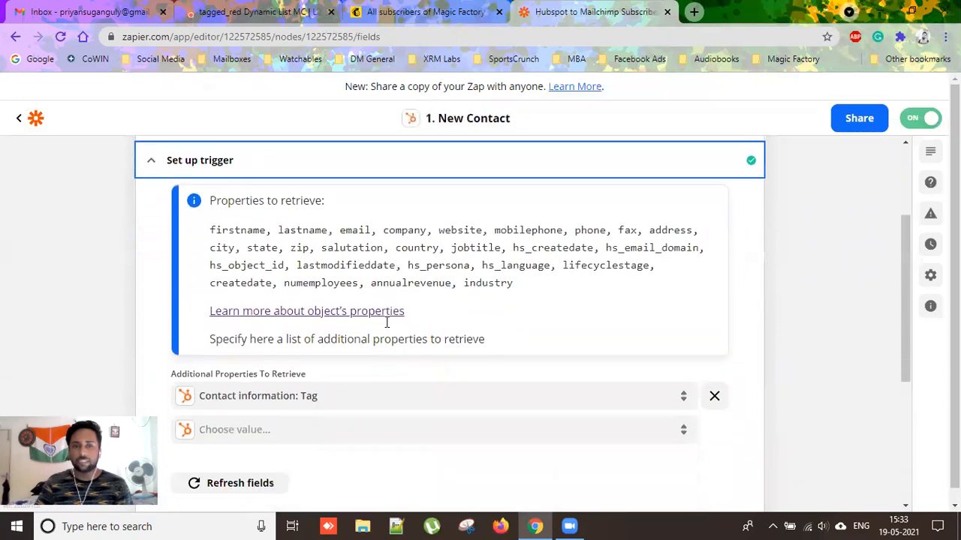
scroll(387, 397, "up", 4)
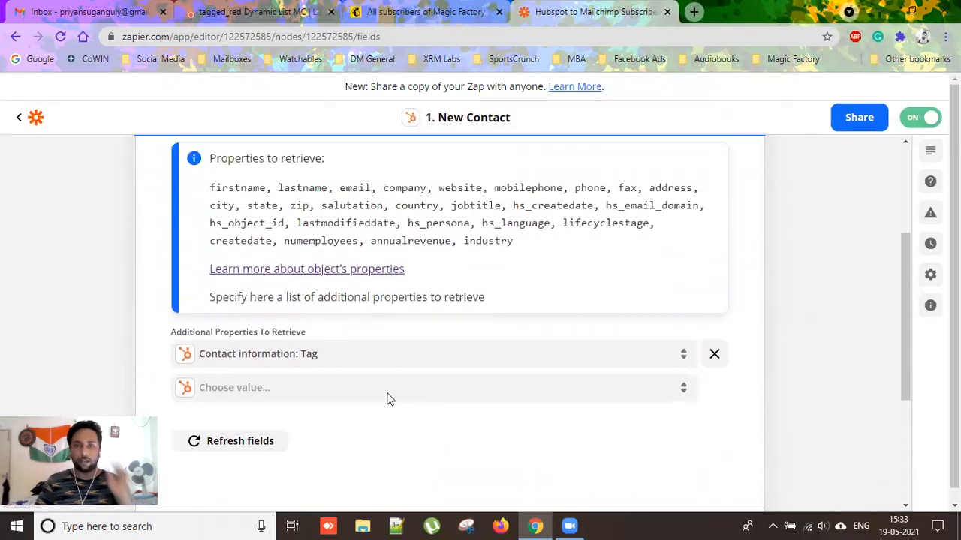
scroll(354, 355, "down", 3)
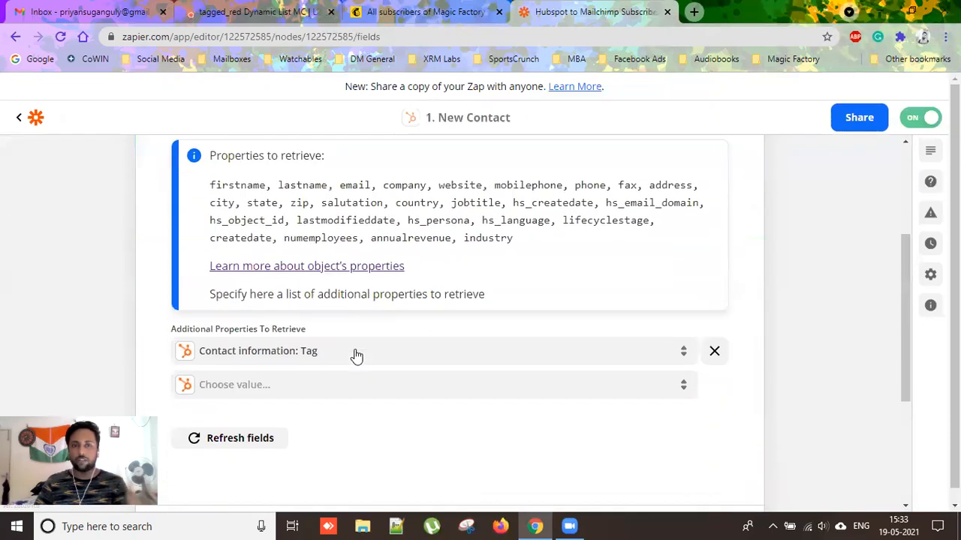
scroll(361, 356, "up", 1)
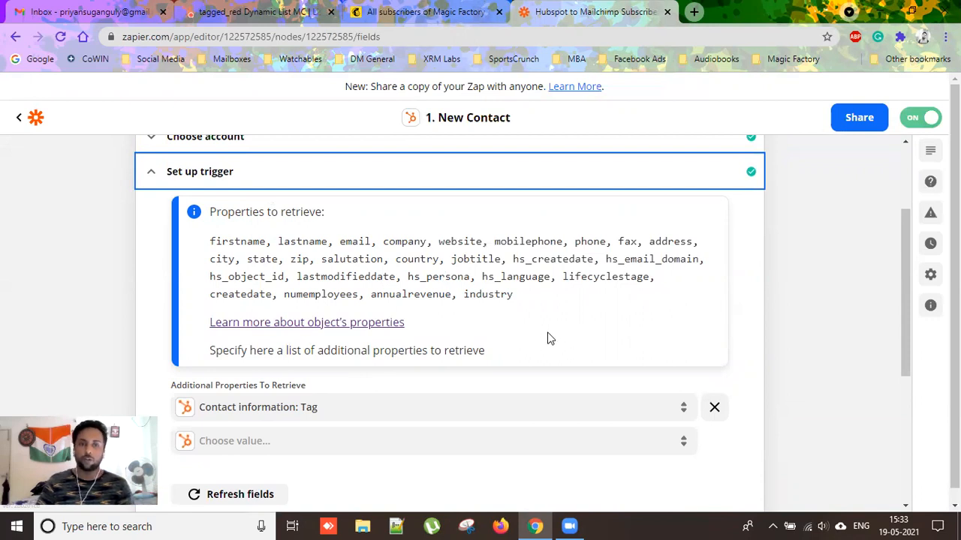
scroll(549, 336, "down", 1)
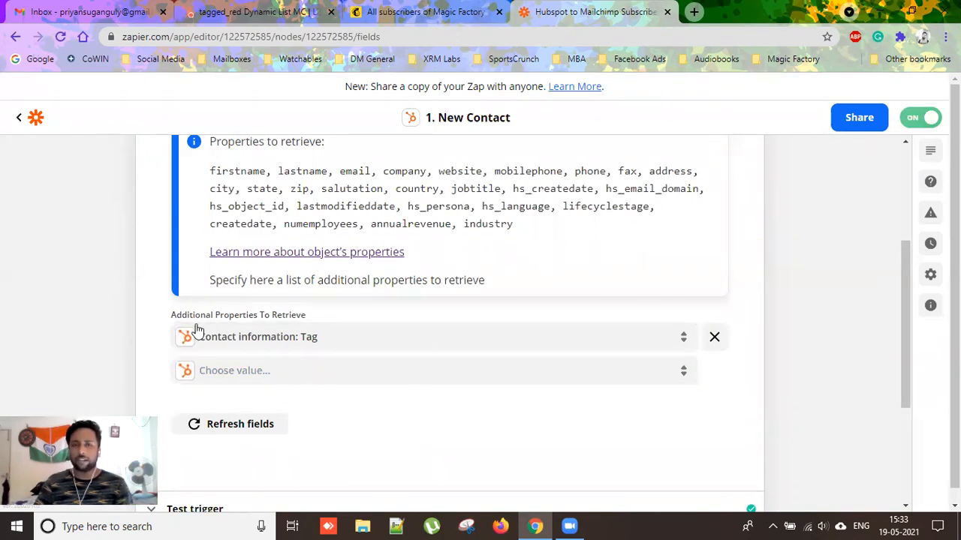
scroll(528, 345, "down", 3)
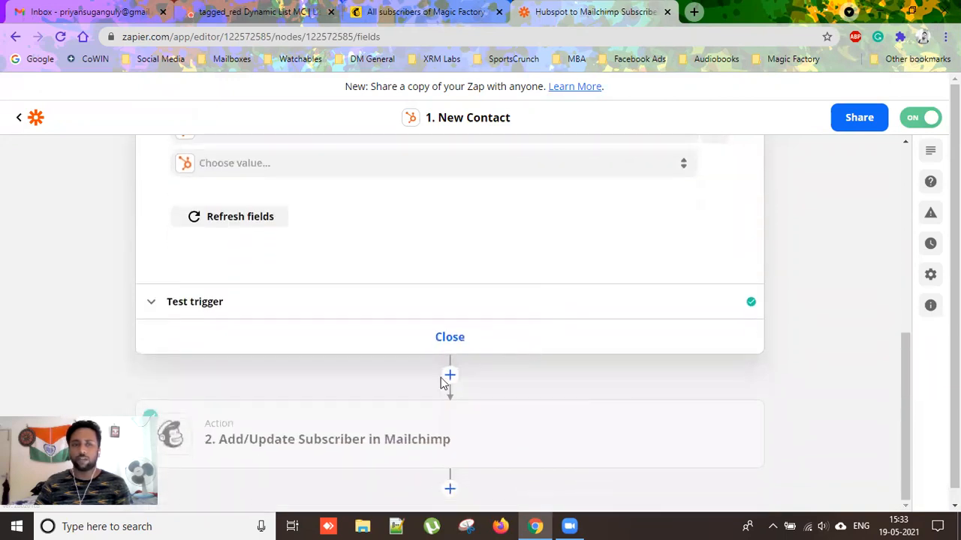
left_click(237, 313)
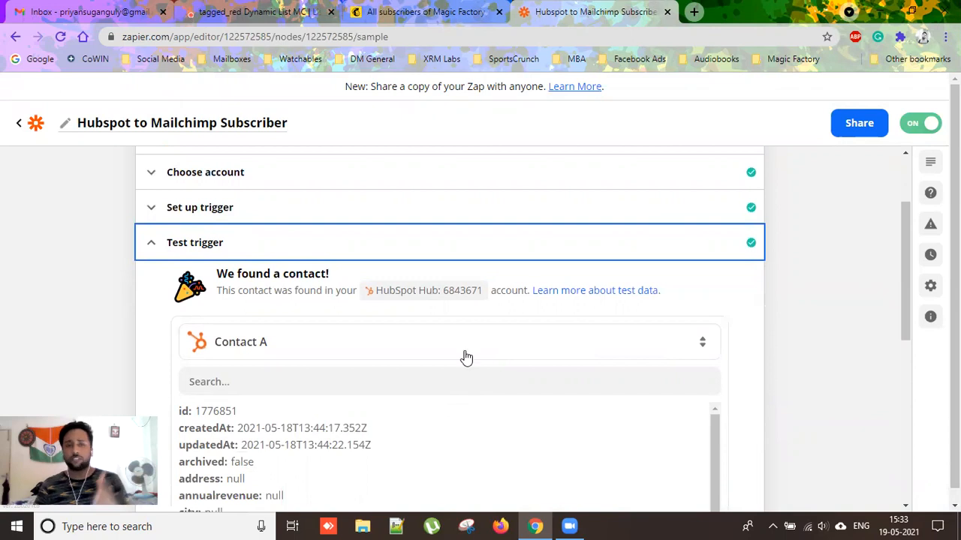
scroll(696, 337, "down", 2)
scroll(696, 337, "down", 8)
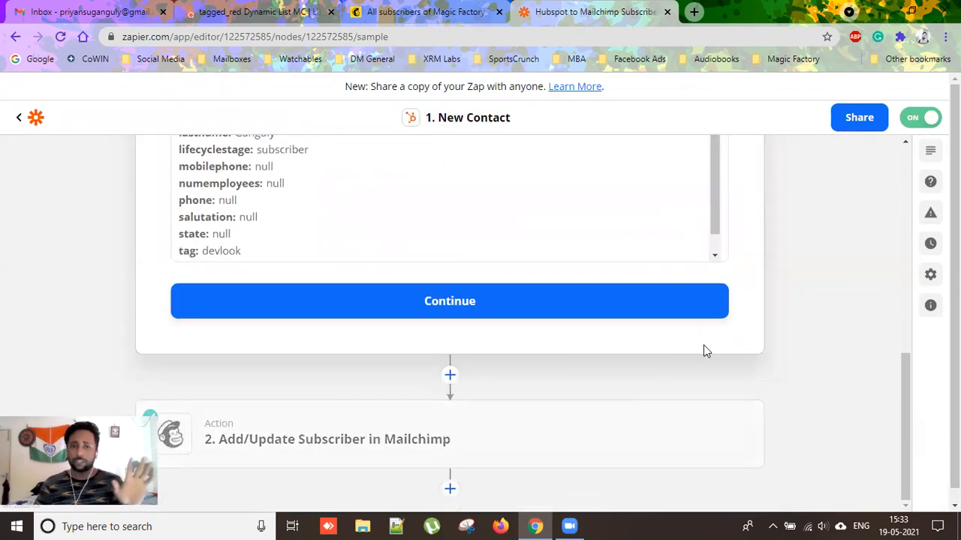
scroll(594, 407, "down", 1)
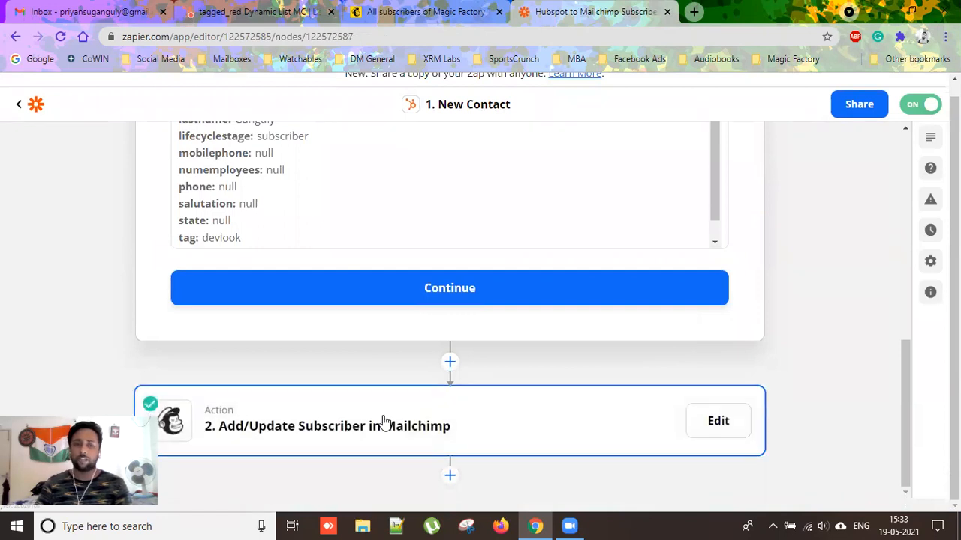
Open the Mailchimp action and confirm its Add/Update Subscriber app-and-event settings.
left_click(382, 424)
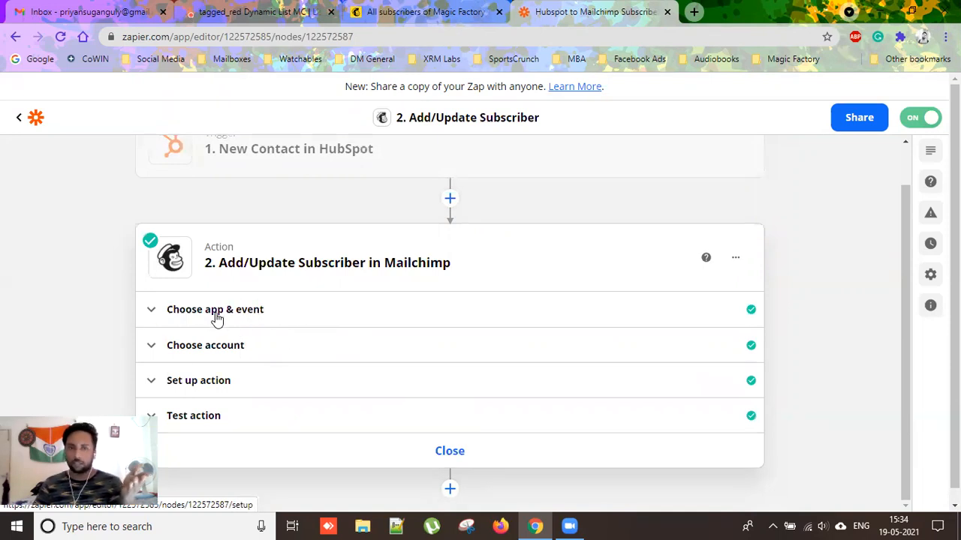
left_click(245, 310)
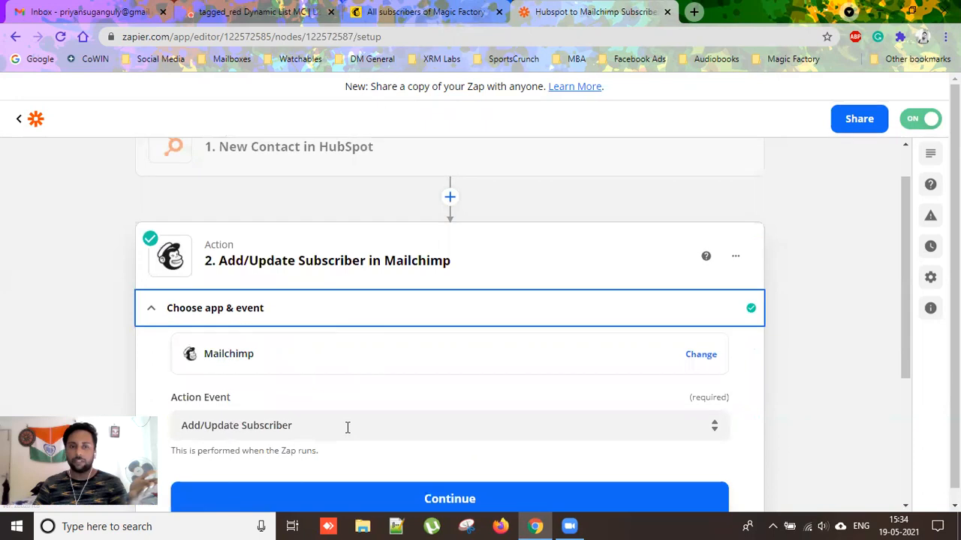
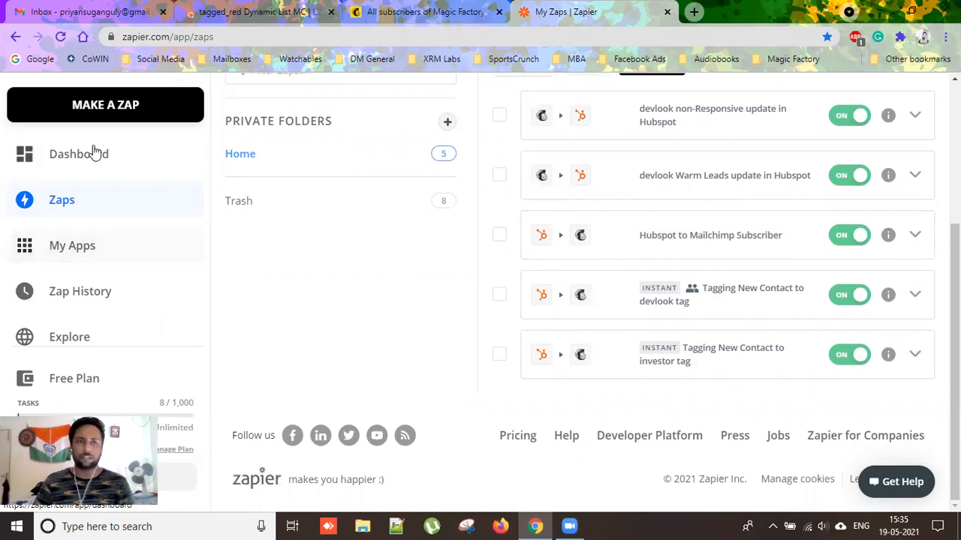
Begin a brand-new, unnamed zap from the My Zaps list.
left_click(100, 111)
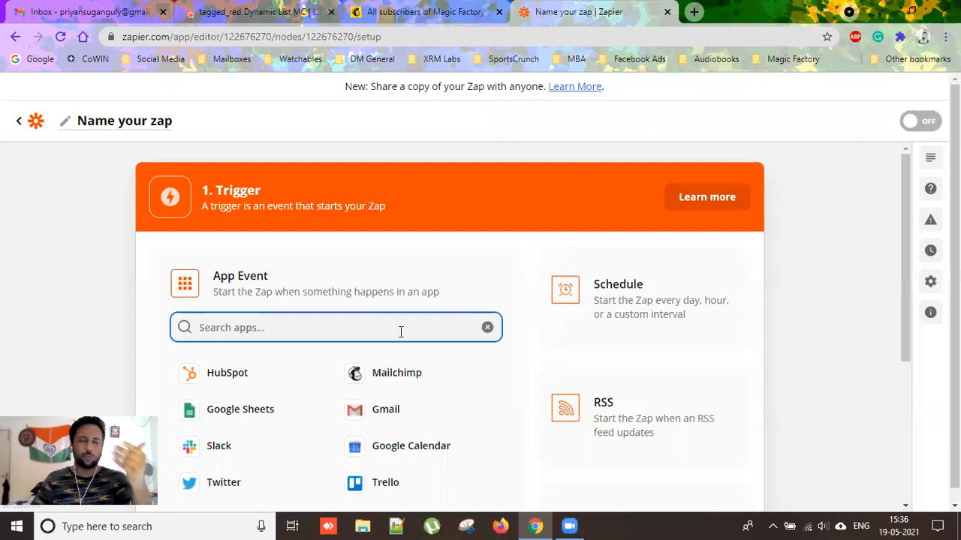
Browse the trigger app choices, then bring up HubSpot's tagged_red Dynamic List MC.
scroll(386, 321, "down", 1)
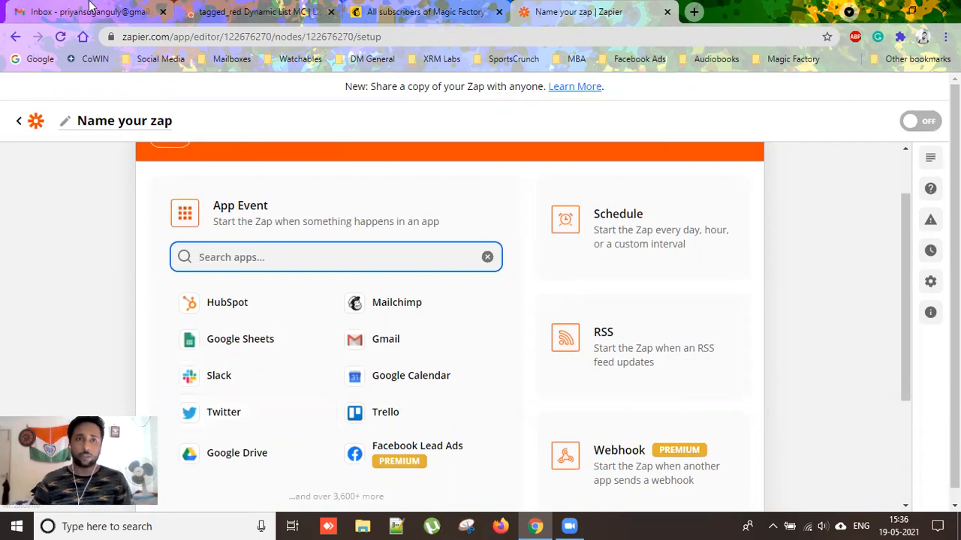
left_click(256, 12)
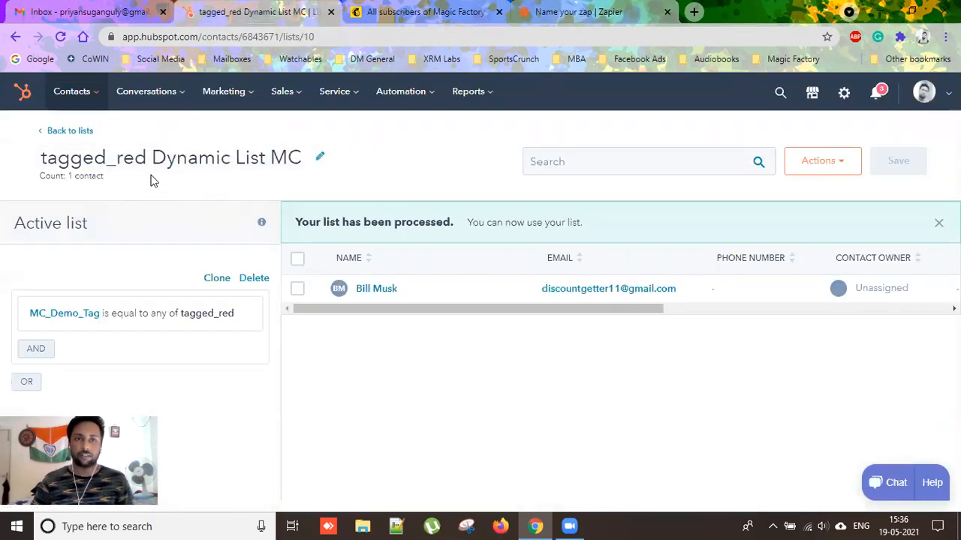
Compare the one-contact tagged_red list with Mailchimp's two subscribers, then return to the zap.
left_click(357, 23)
mouse_move(542, 525)
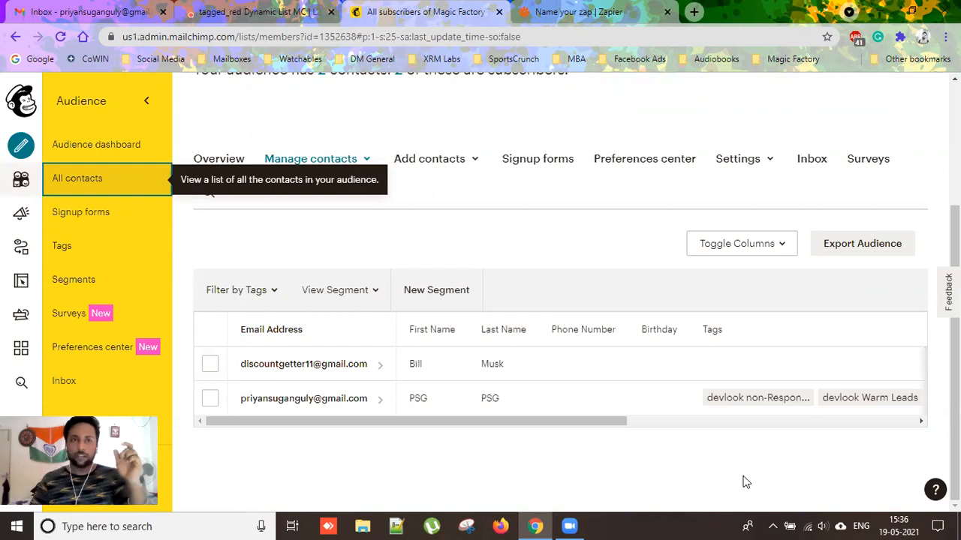
left_click(296, 13)
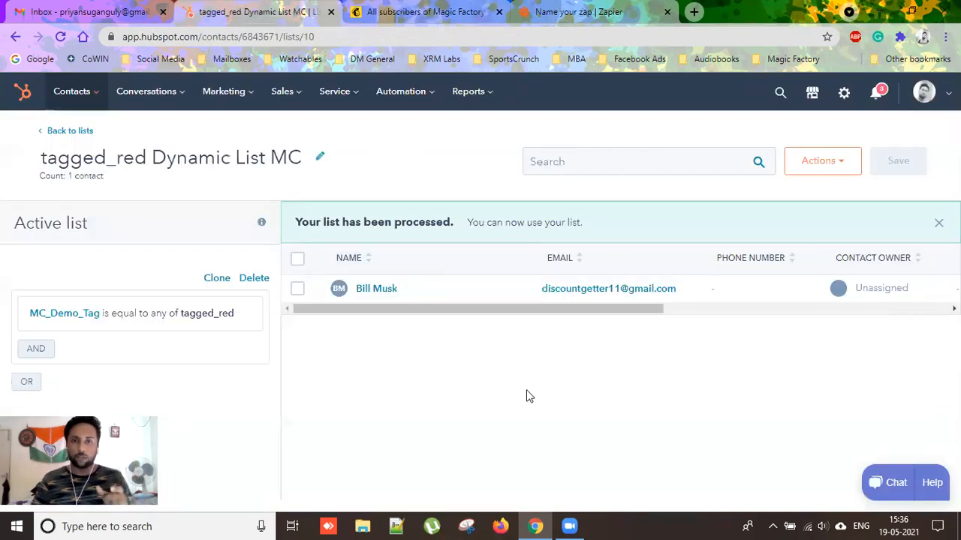
left_click(387, 12)
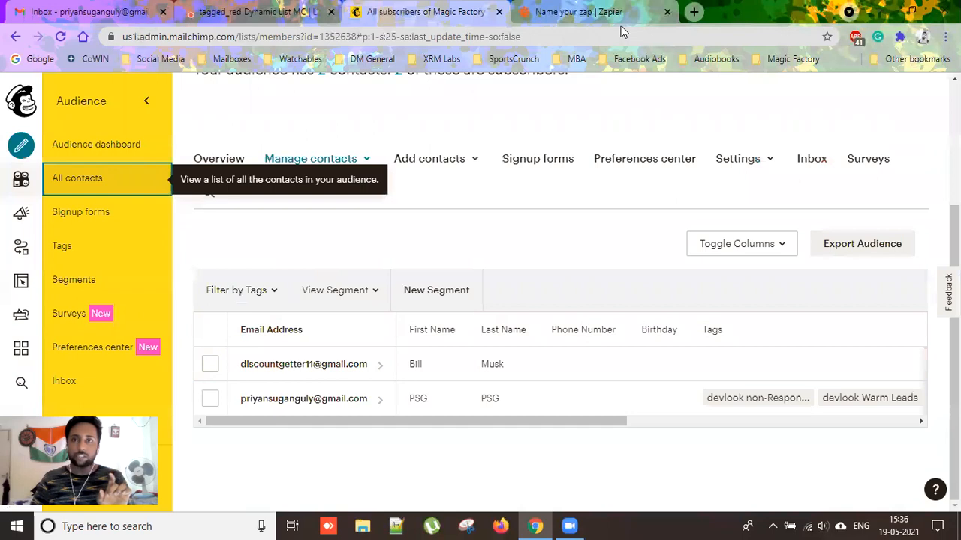
left_click(593, 12)
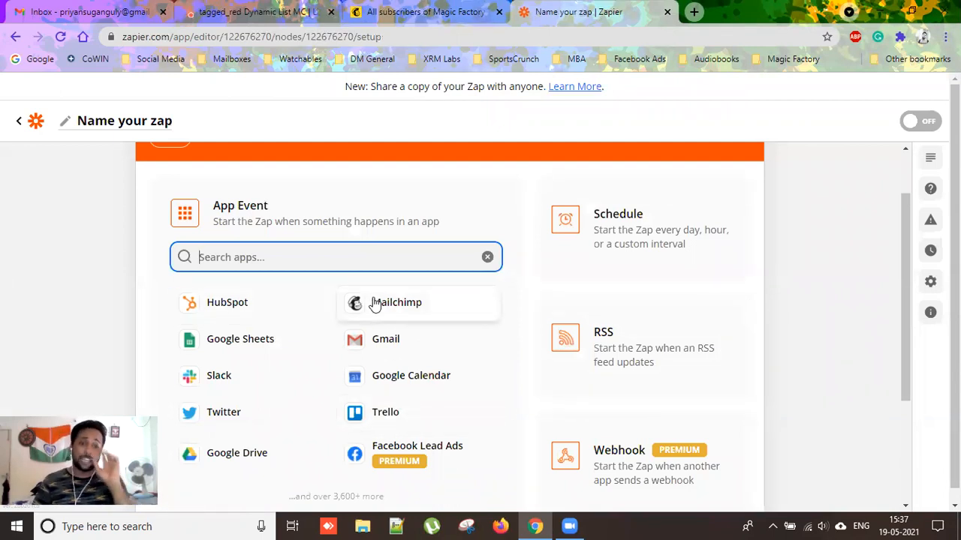
Set the trigger to HubSpot's New Contact in List event.
left_click(235, 306)
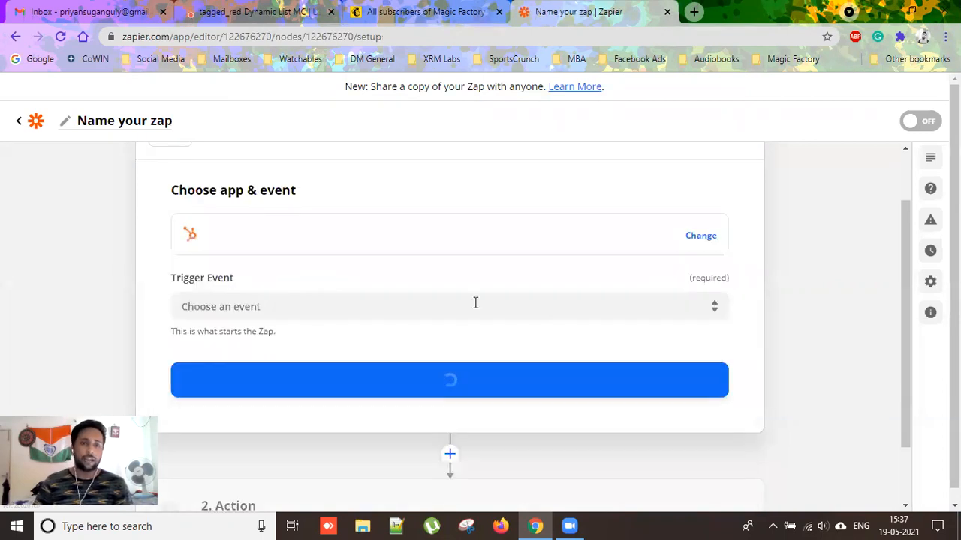
left_click(266, 307)
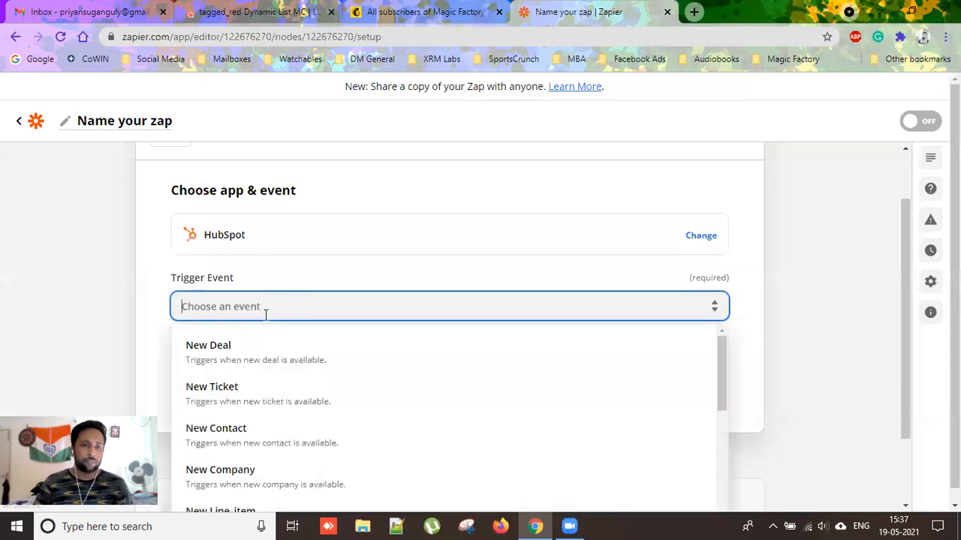
scroll(334, 353, "down", 3)
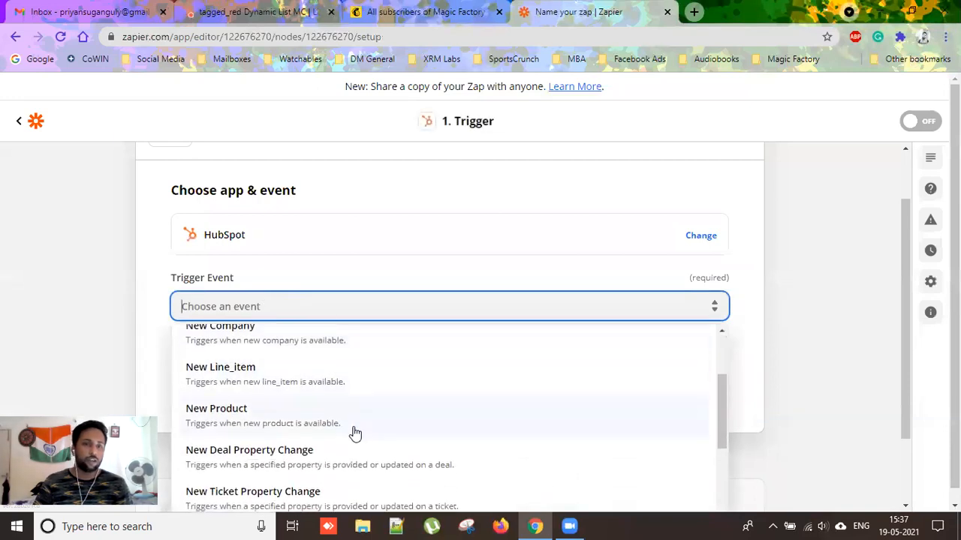
scroll(353, 433, "down", 3)
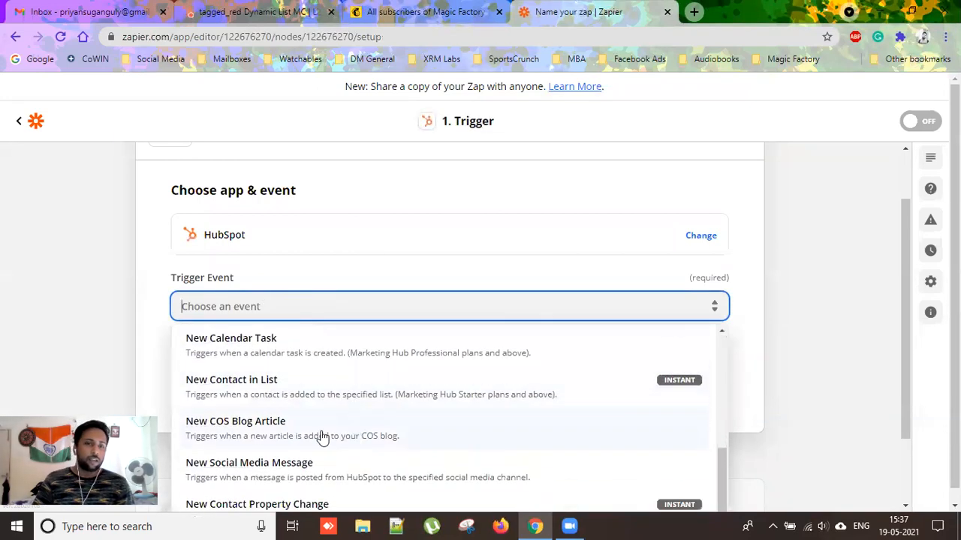
left_click(228, 396)
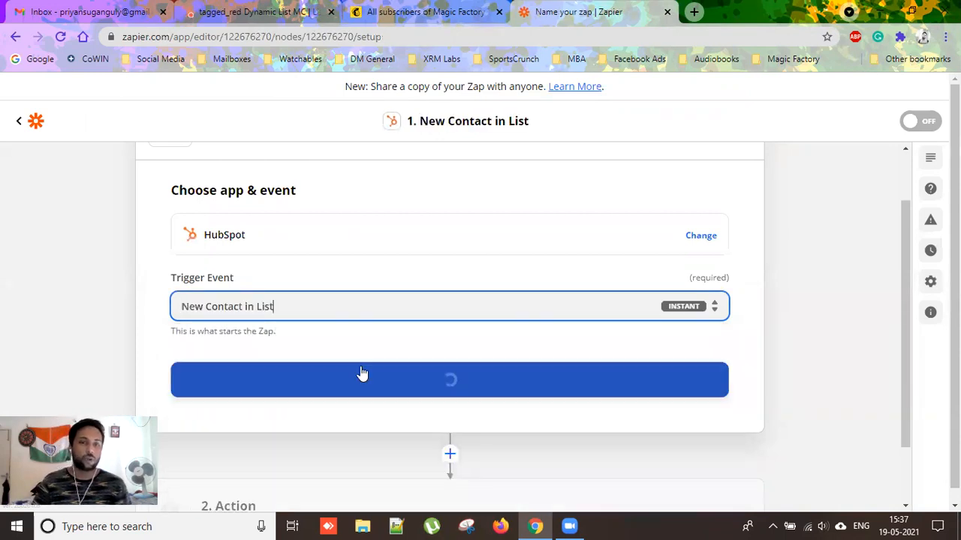
left_click(427, 386)
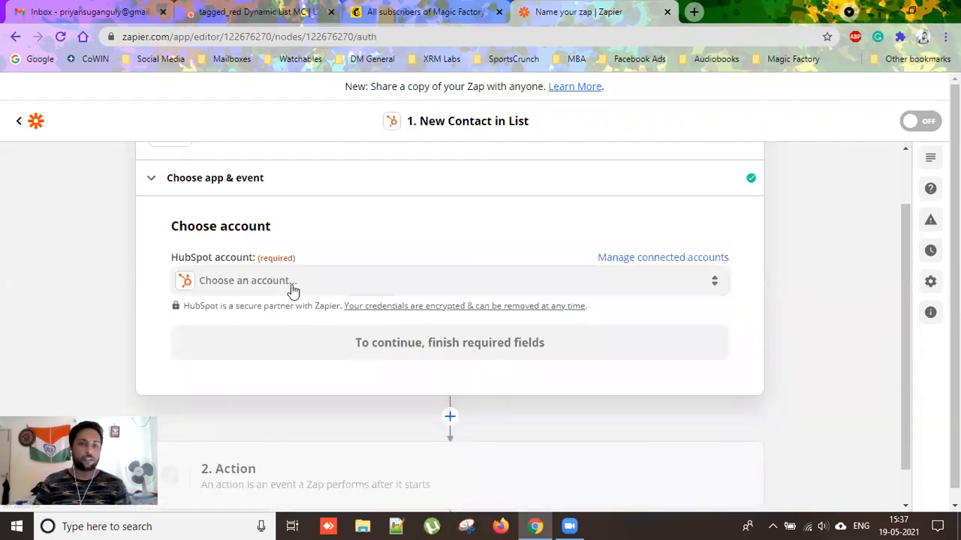
Connect the HubSpot Hub account to the trigger.
left_click(287, 284)
left_click(455, 388)
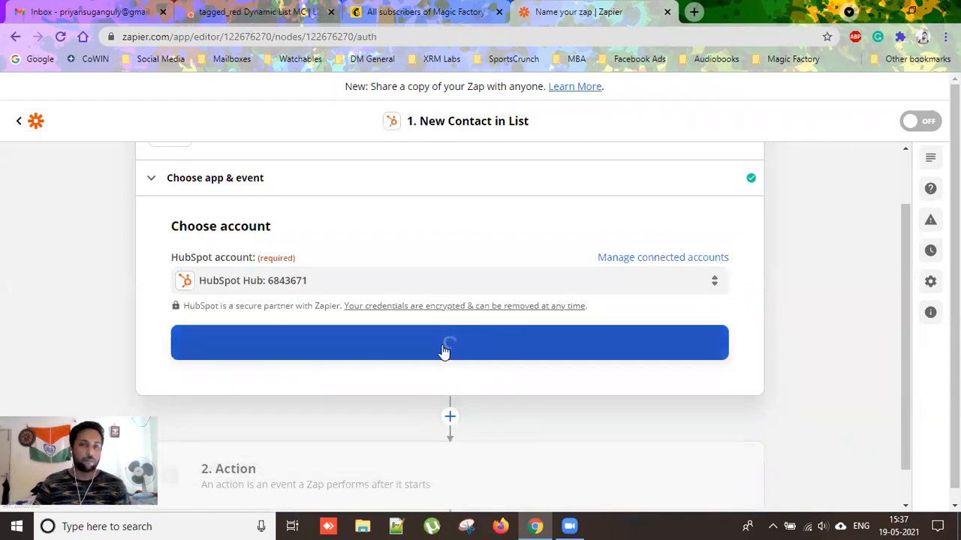
left_click(499, 358)
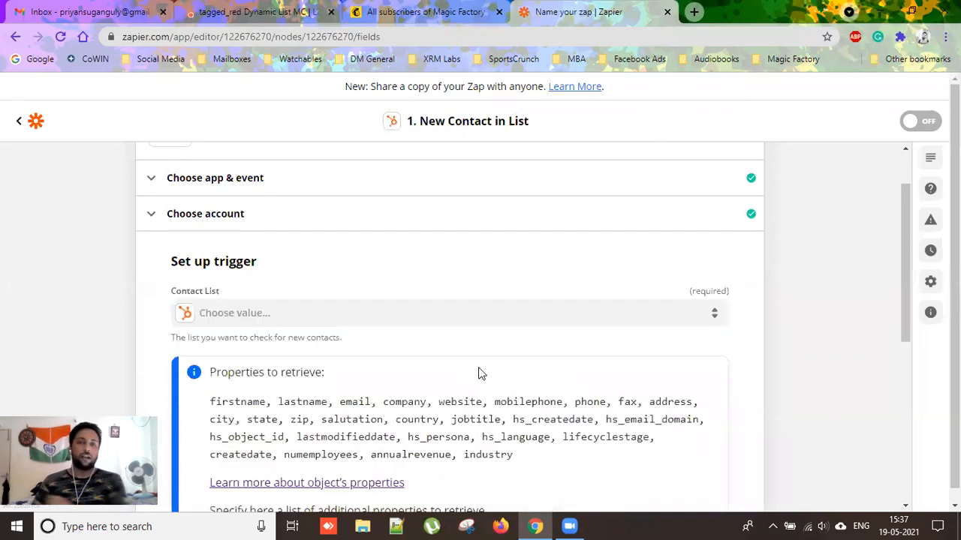
Make the trigger watch the tagged_red Dynamic List MC contact list.
scroll(376, 332, "down", 4)
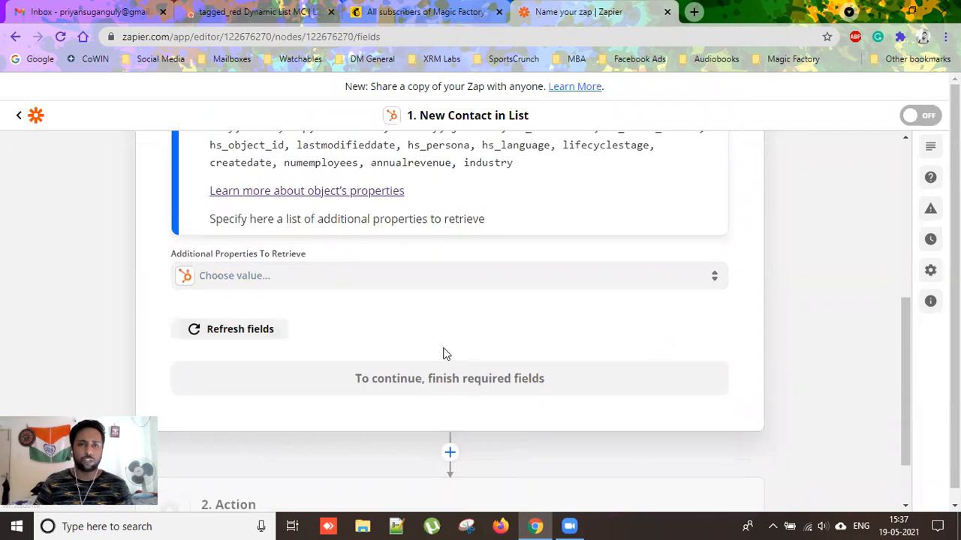
scroll(637, 381, "down", 2)
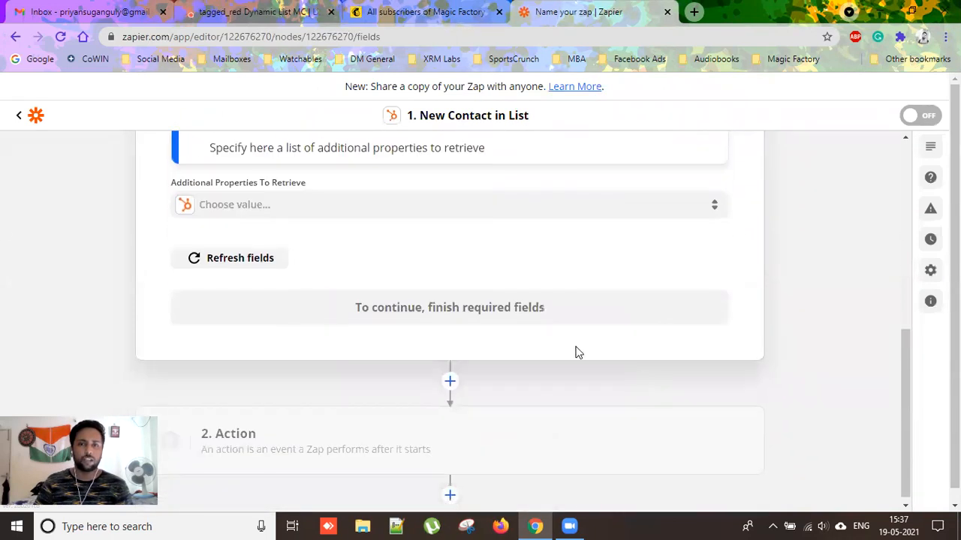
scroll(525, 277, "up", 4)
left_click(263, 232)
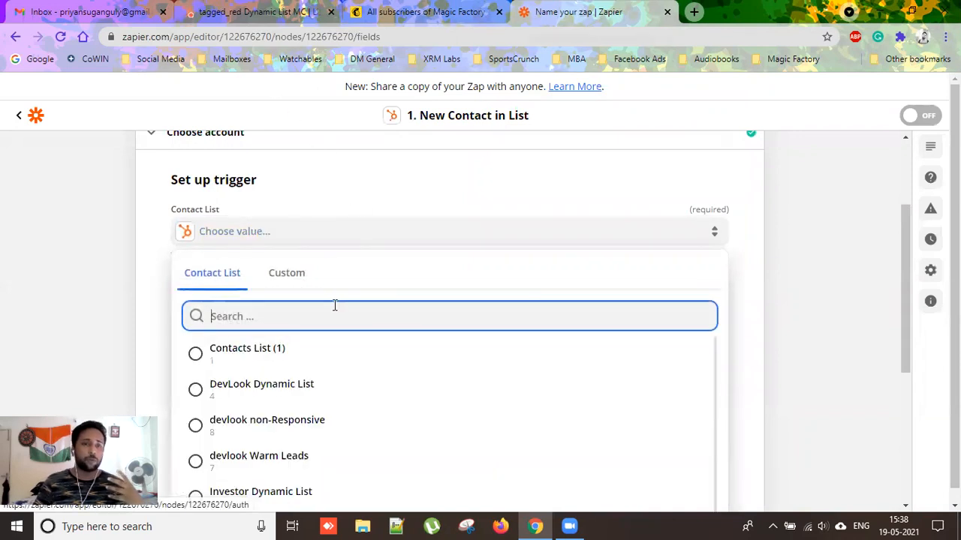
scroll(335, 308, "down", 2)
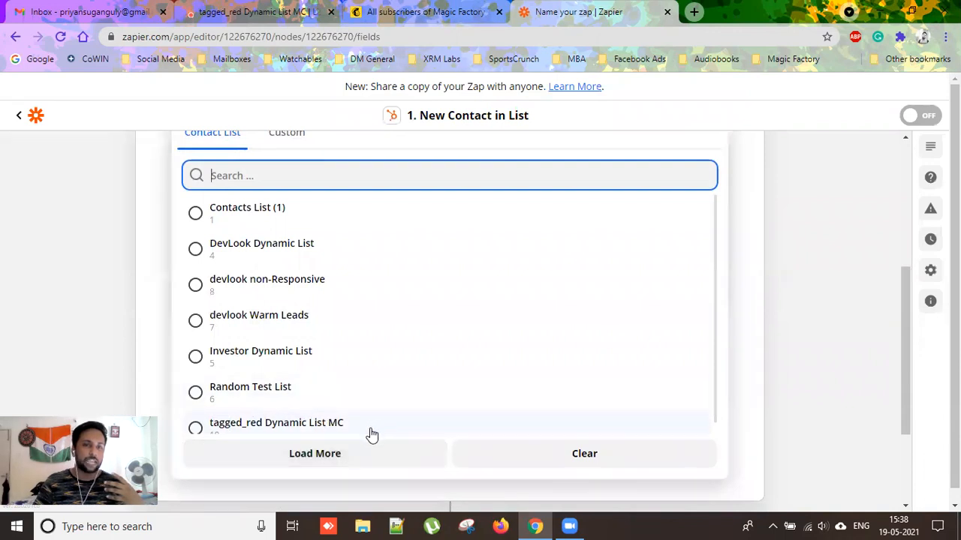
left_click(331, 427)
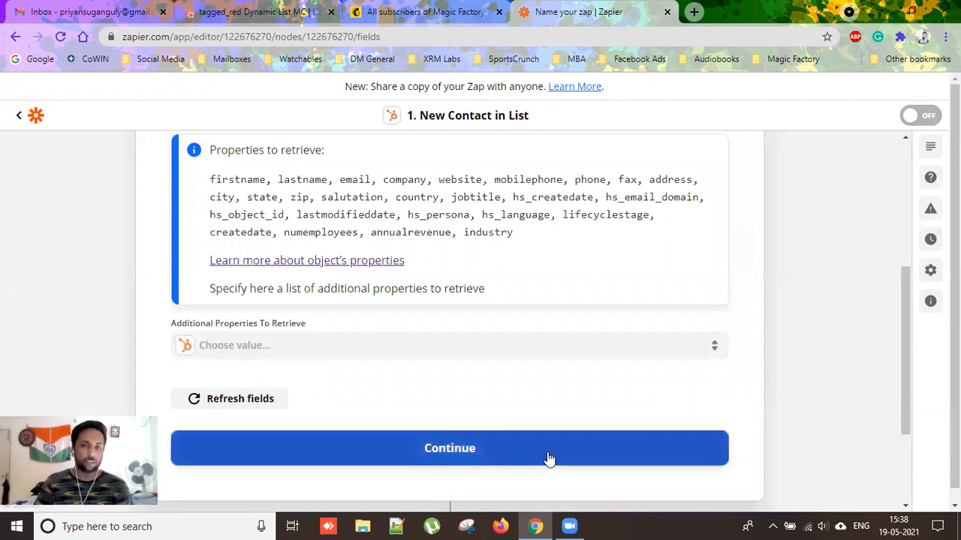
left_click(549, 458)
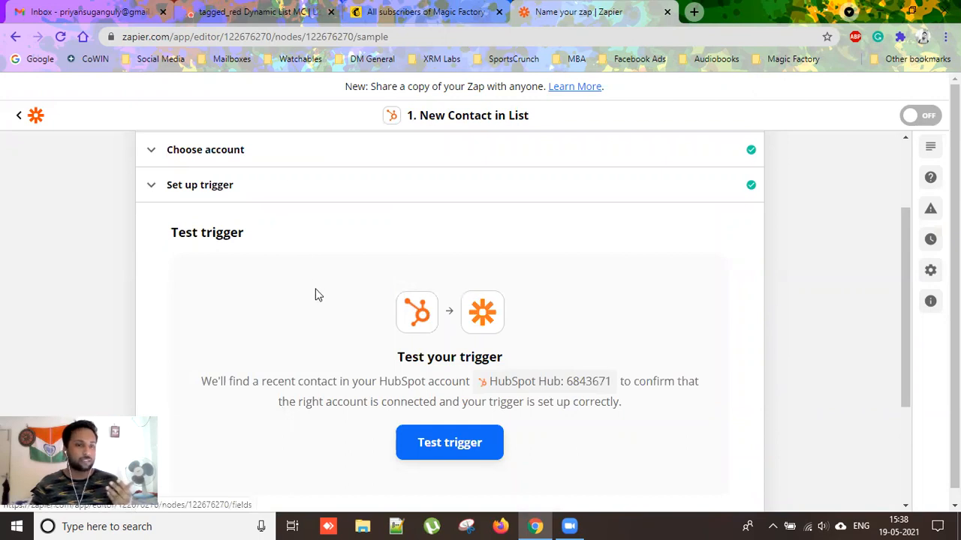
Test the trigger and inspect the returned sample HubSpot contact's details.
left_click(472, 448)
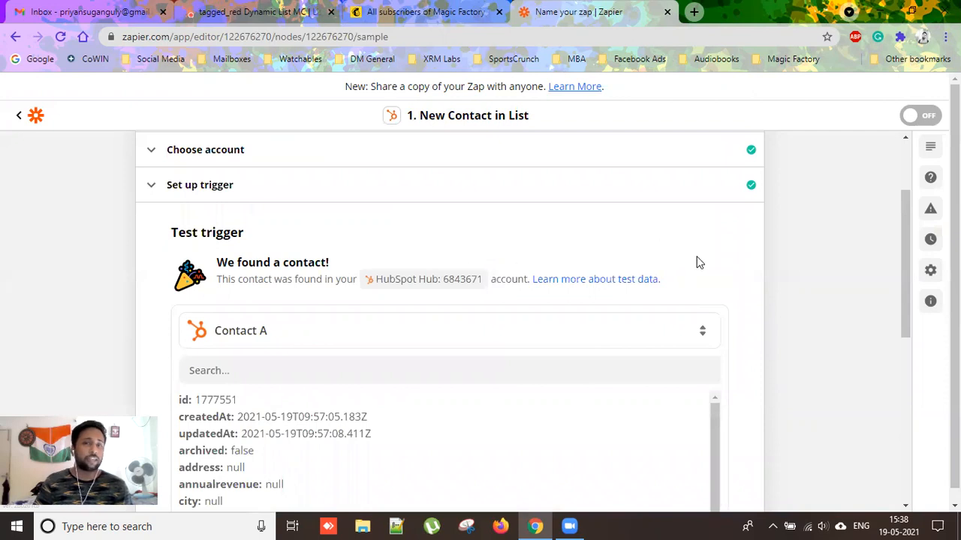
scroll(697, 264, "down", 3)
scroll(326, 343, "down", 2)
scroll(268, 275, "up", 1)
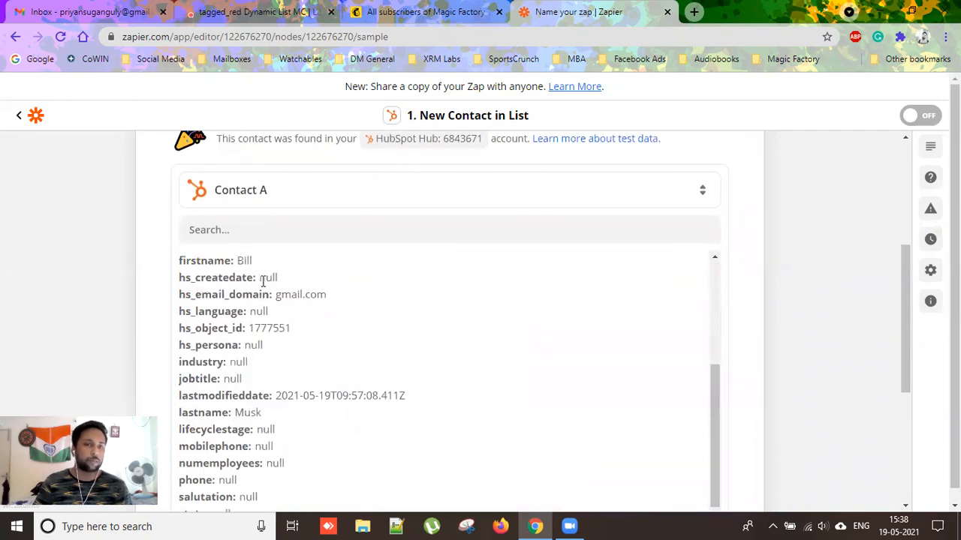
scroll(274, 388, "down", 2)
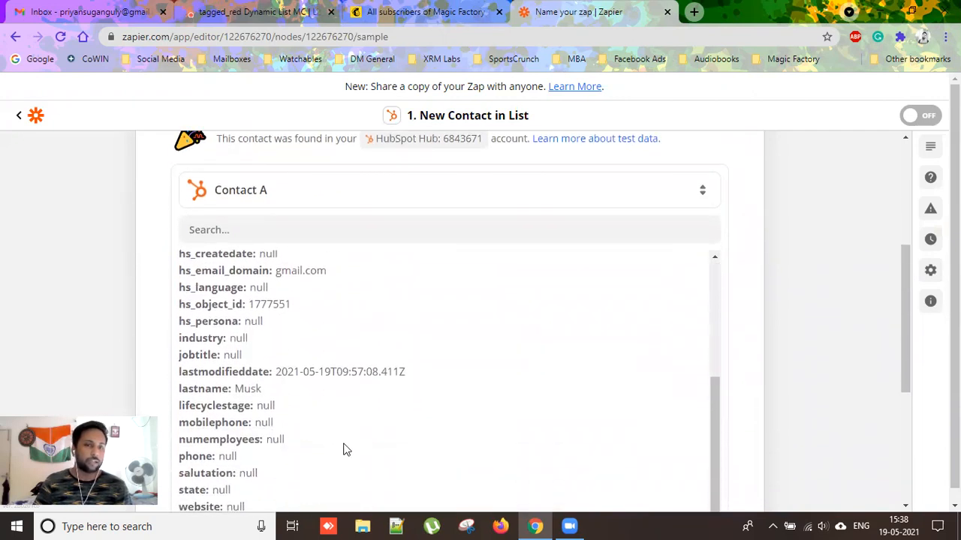
scroll(343, 448, "down", 5)
scroll(343, 453, "up", 1)
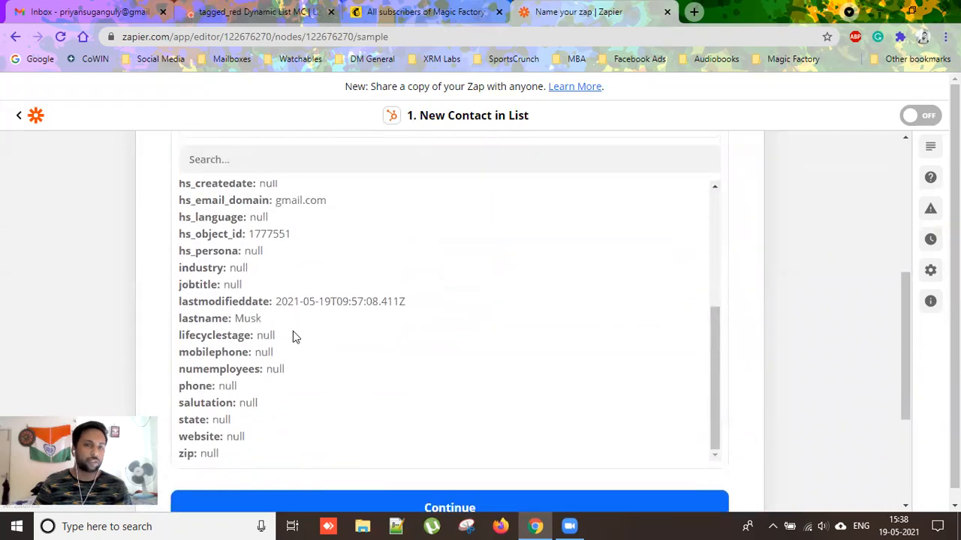
scroll(297, 322, "up", 1)
scroll(300, 282, "up", 1)
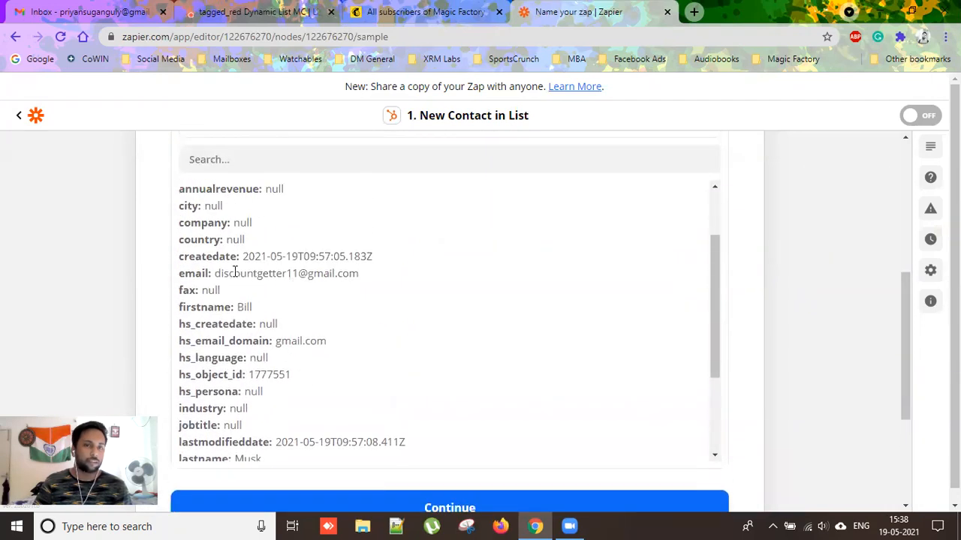
left_click_drag(216, 275, 333, 290)
scroll(331, 313, "up", 3)
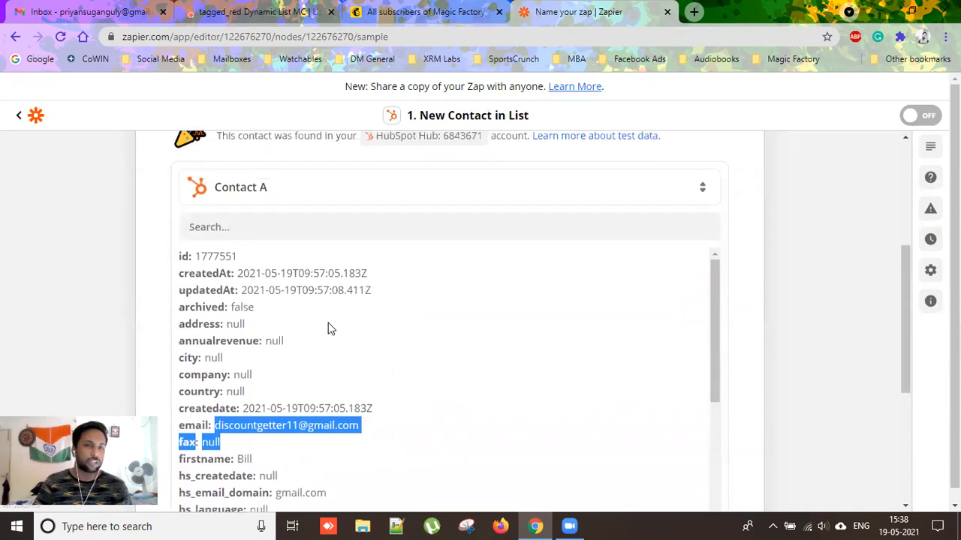
scroll(323, 377, "down", 3)
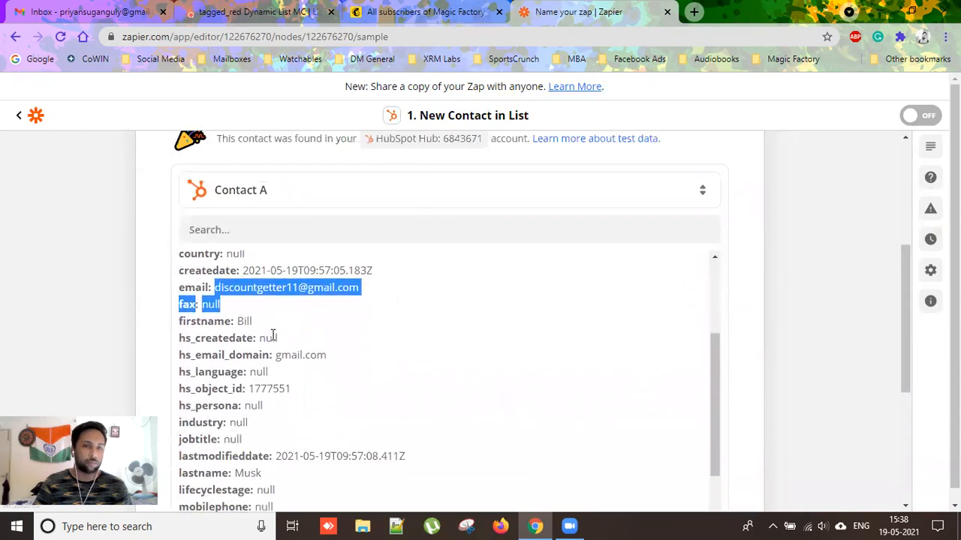
scroll(301, 398, "down", 1)
double_click(248, 403)
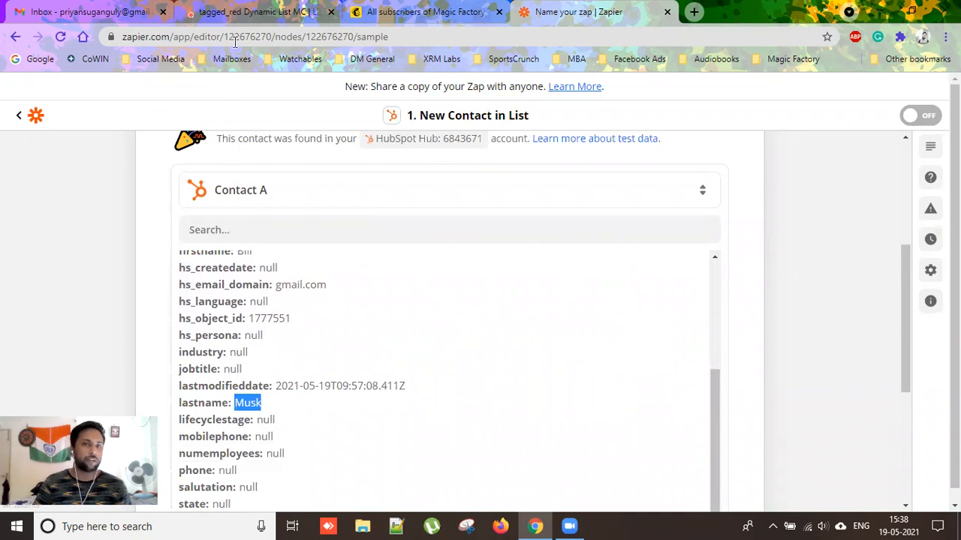
Check the sample against the tagged_red list in HubSpot, then continue past the test.
left_click(202, 22)
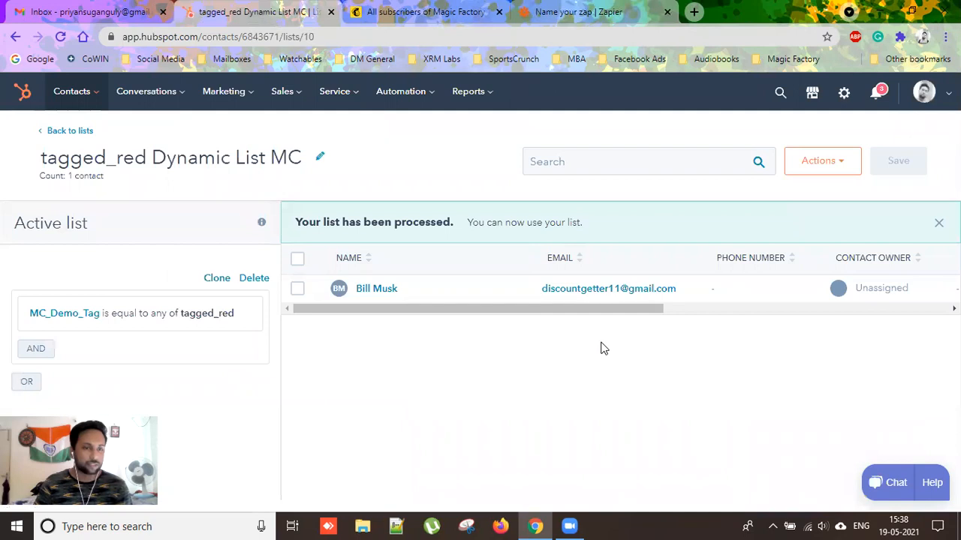
left_click(627, 12)
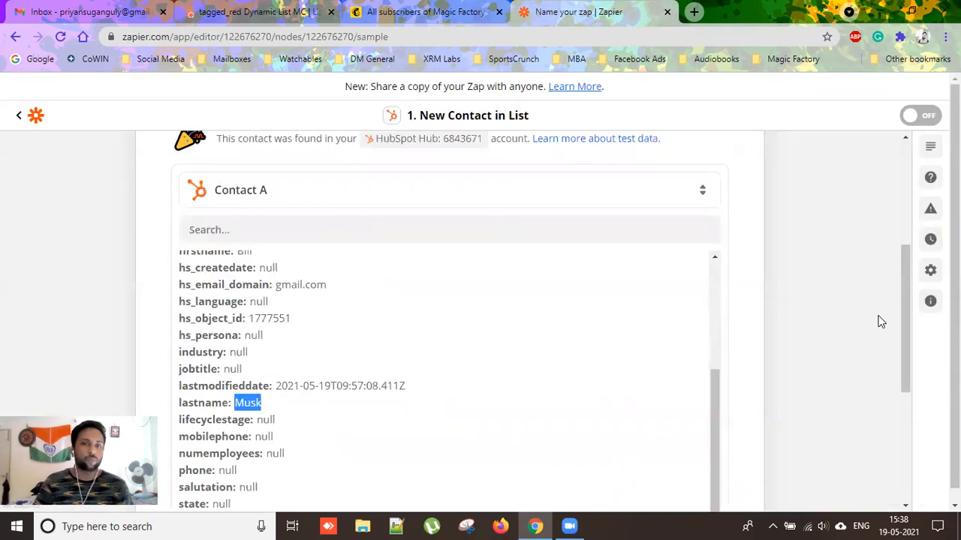
scroll(695, 361, "down", 4)
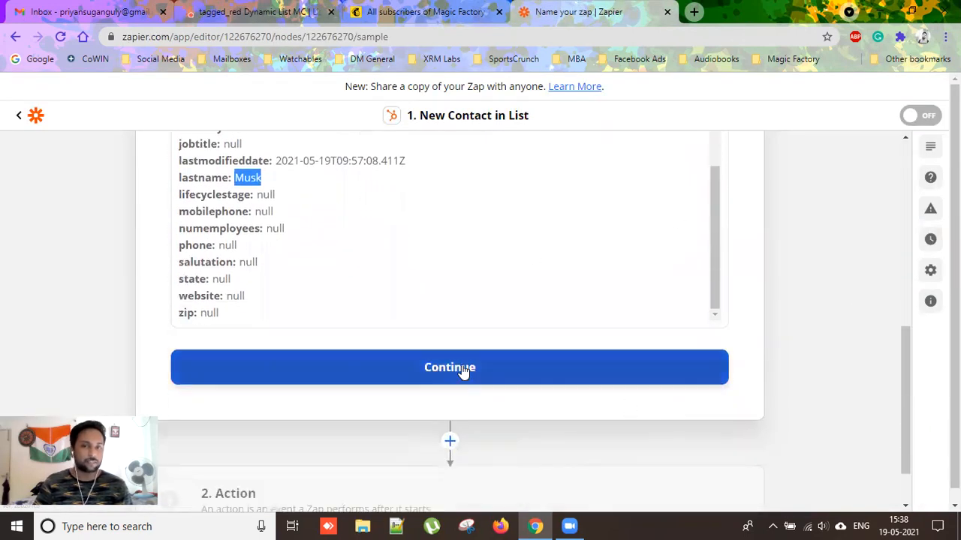
left_click(463, 368)
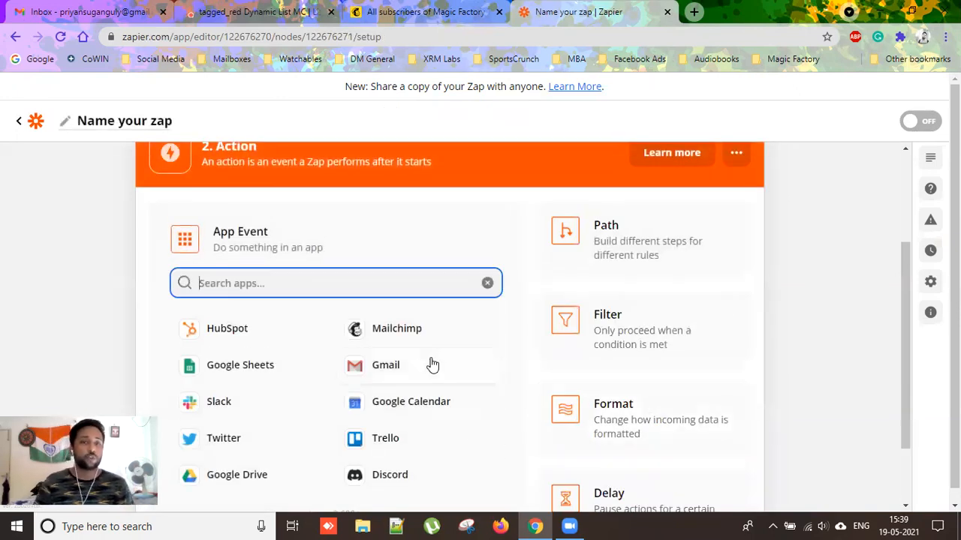
Set step 2 to Mailchimp's Add Subscriber to Tag event using the connected Mailchimp account.
left_click(410, 332)
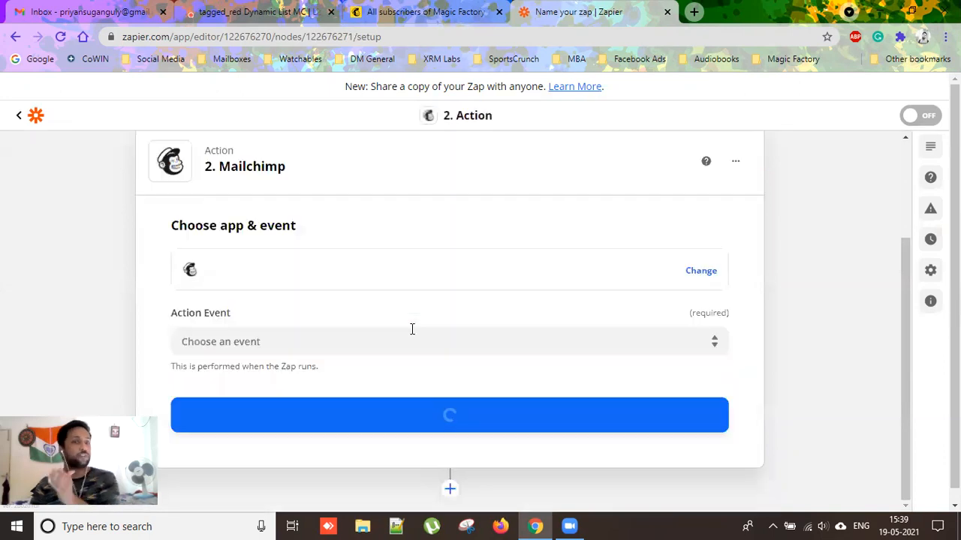
left_click(298, 339)
scroll(388, 420, "down", 1)
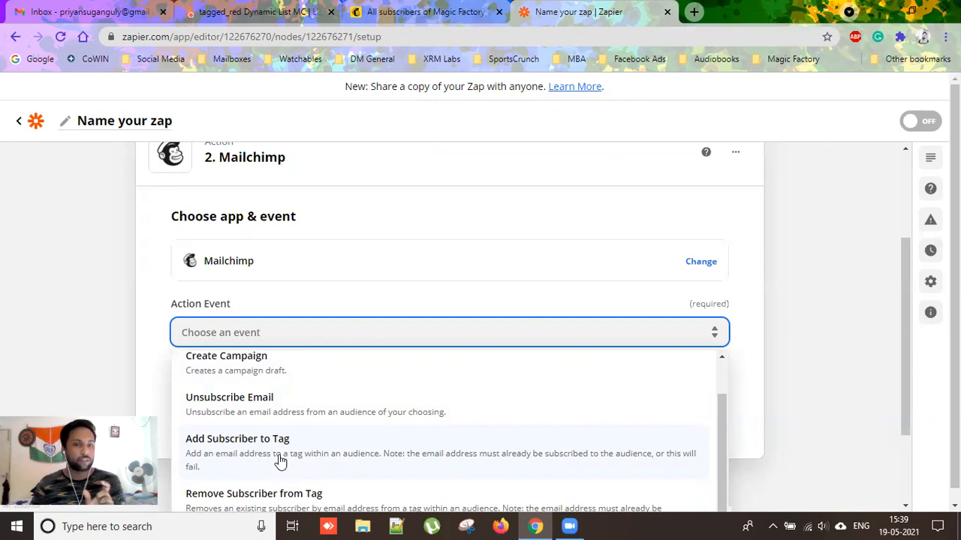
left_click(280, 461)
left_click(476, 415)
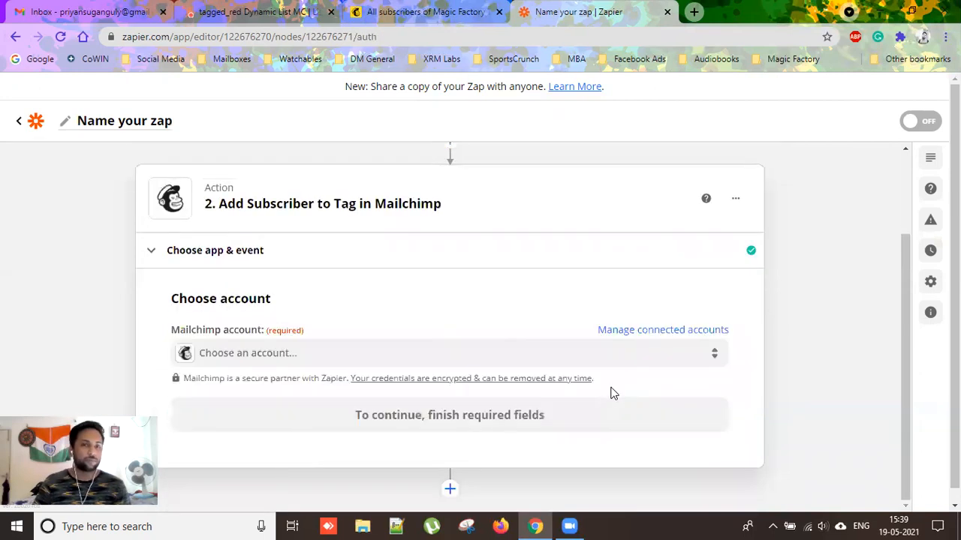
left_click(278, 358)
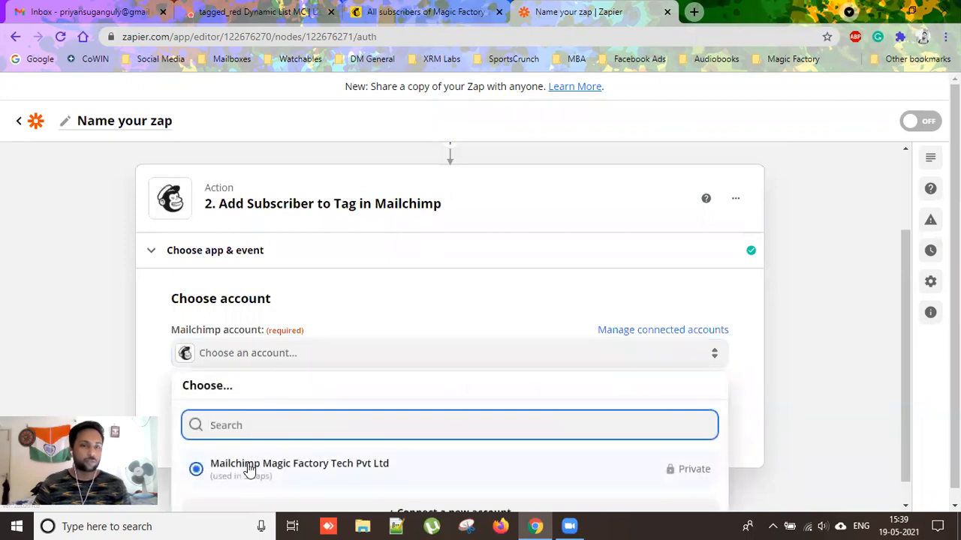
left_click(249, 469)
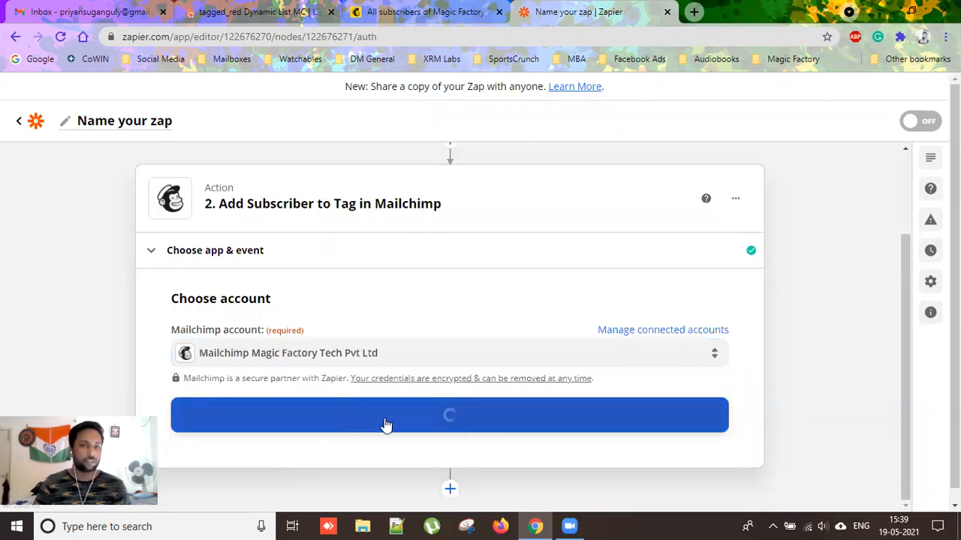
left_click(413, 424)
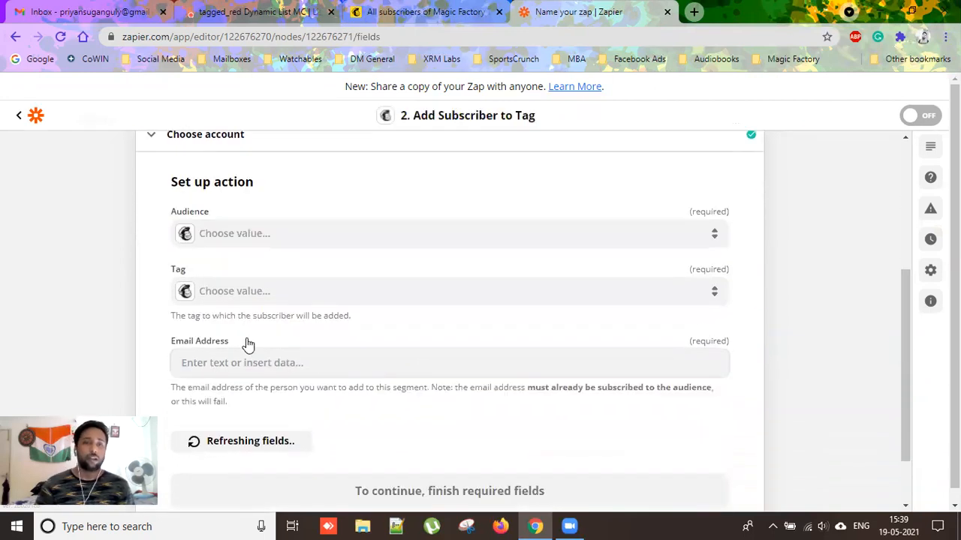
Set audience Magic Factory Tech Pvt Ltd, tag tagged_red, and map the HubSpot contact's email.
left_click(264, 236)
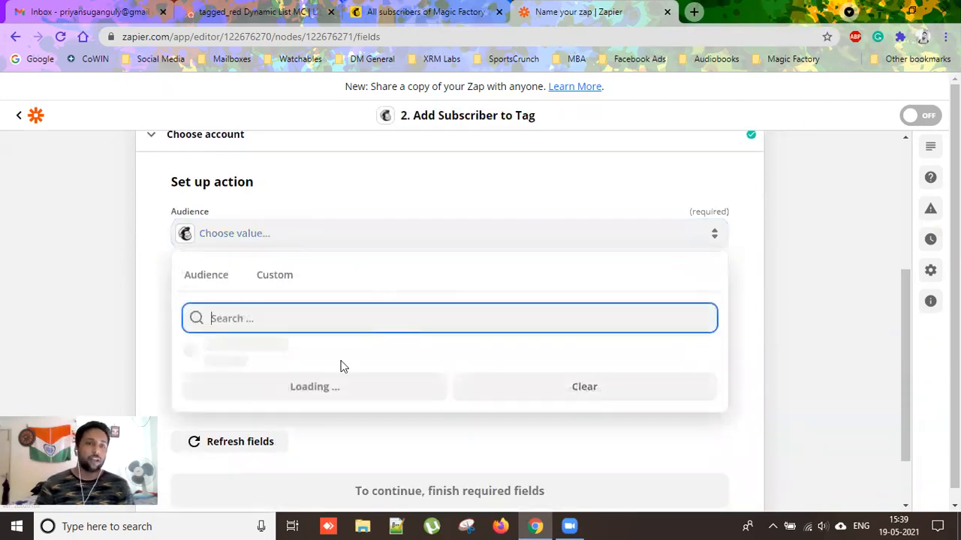
left_click(254, 358)
left_click(255, 300)
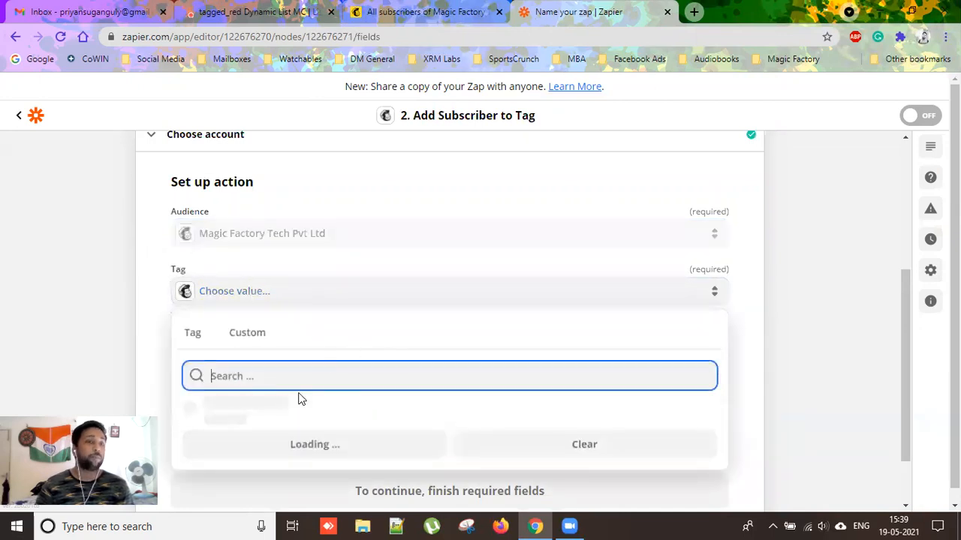
scroll(361, 450, "down", 2)
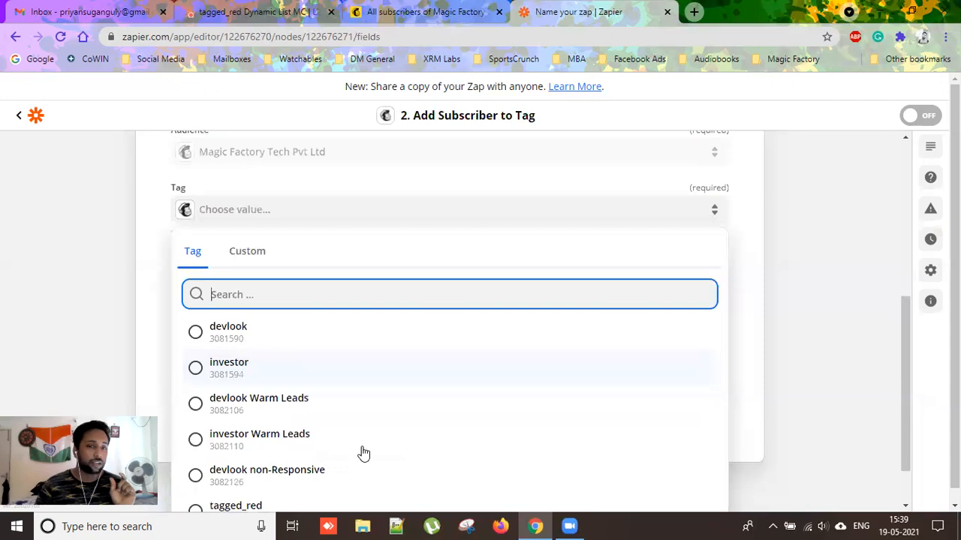
scroll(363, 452, "down", 1)
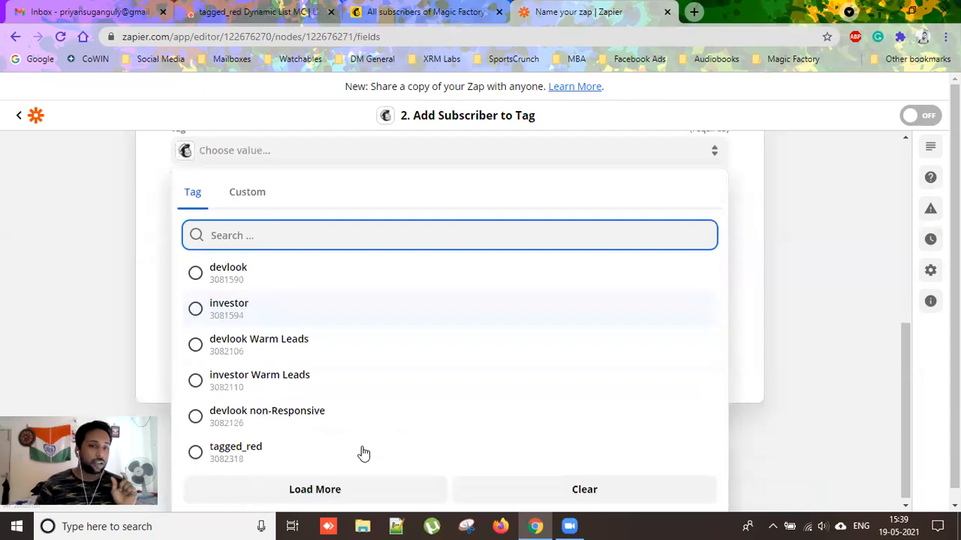
left_click(238, 454)
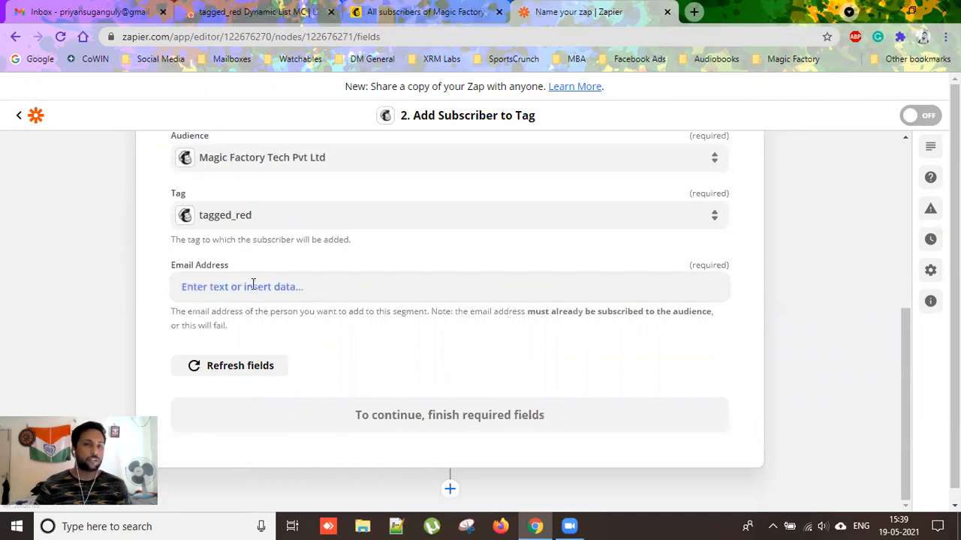
left_click(253, 285)
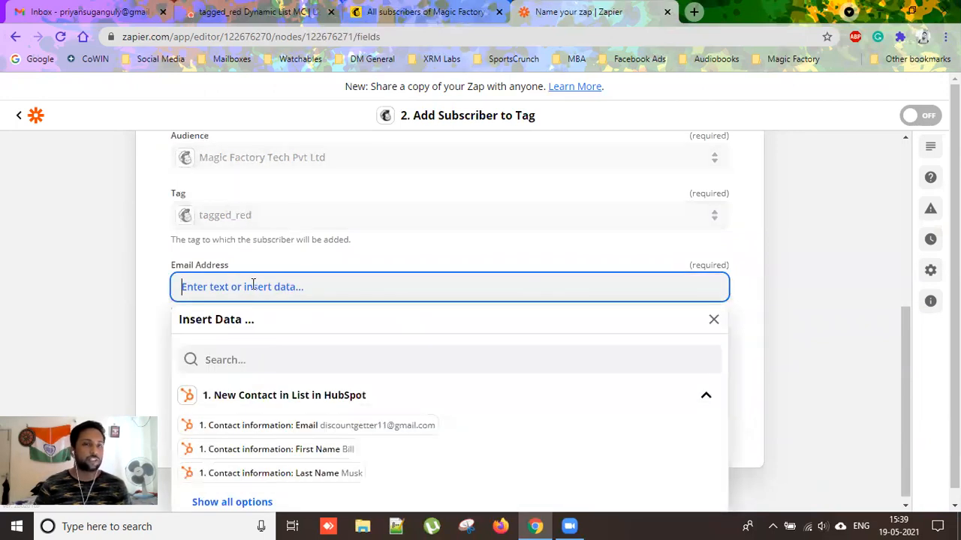
left_click(316, 425)
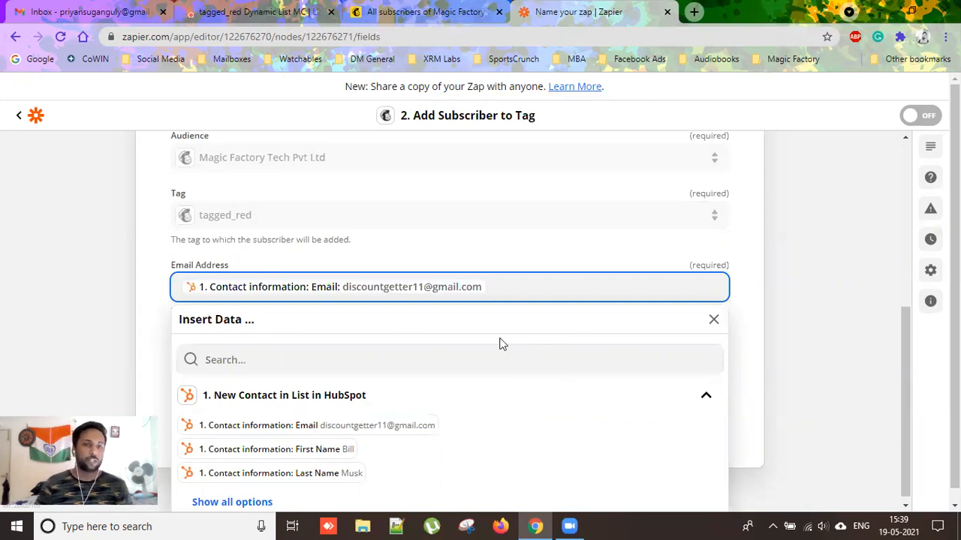
left_click(751, 339)
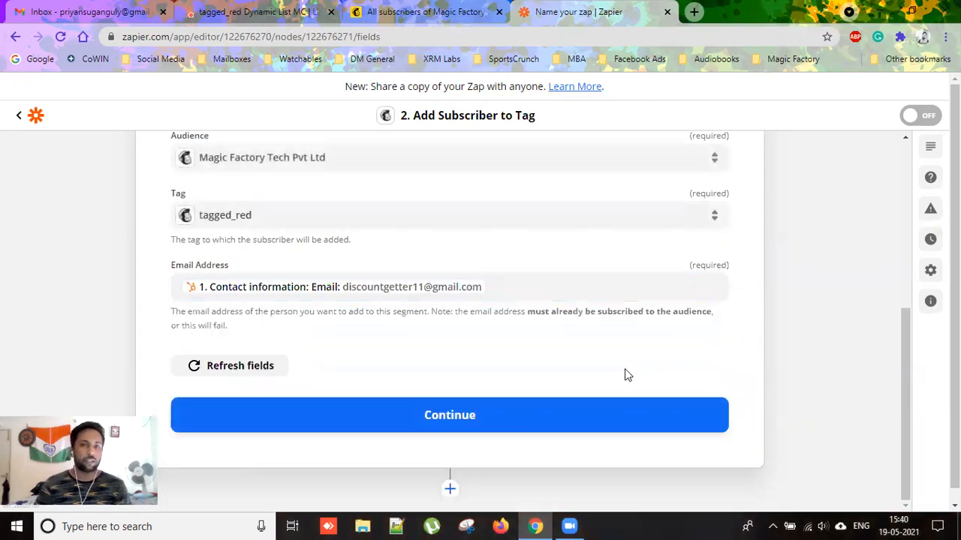
left_click(550, 414)
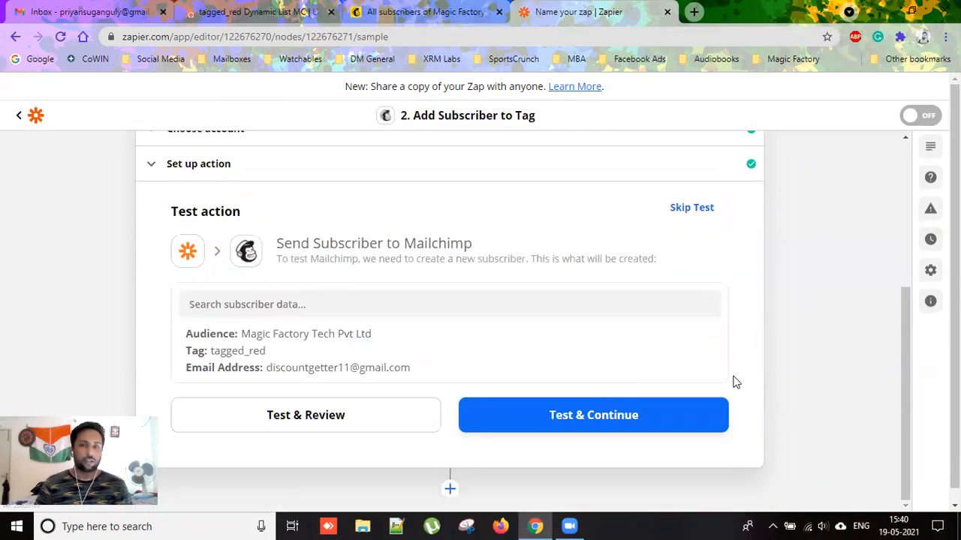
Test the Mailchimp tagging action successfully, review the result, then switch to Mailchimp contacts.
left_click(675, 414)
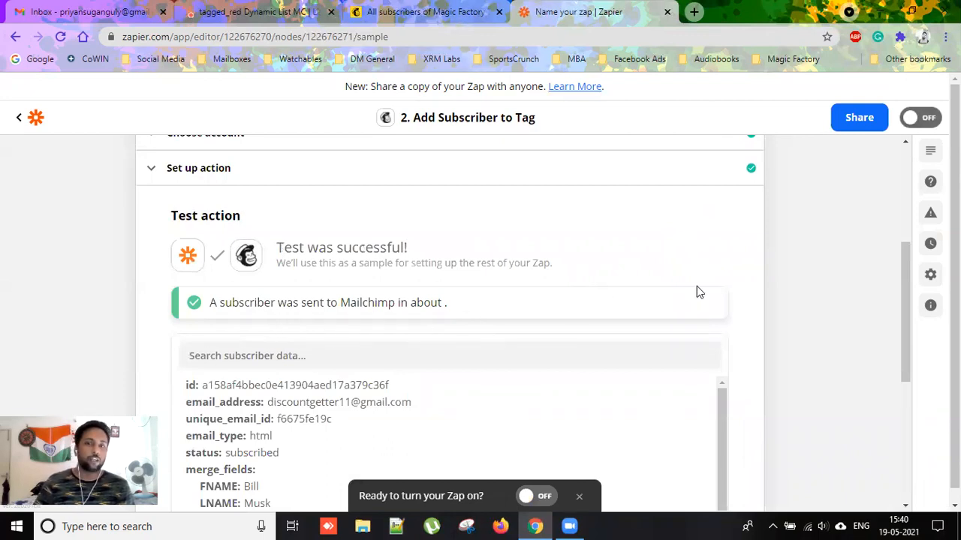
scroll(729, 300, "down", 4)
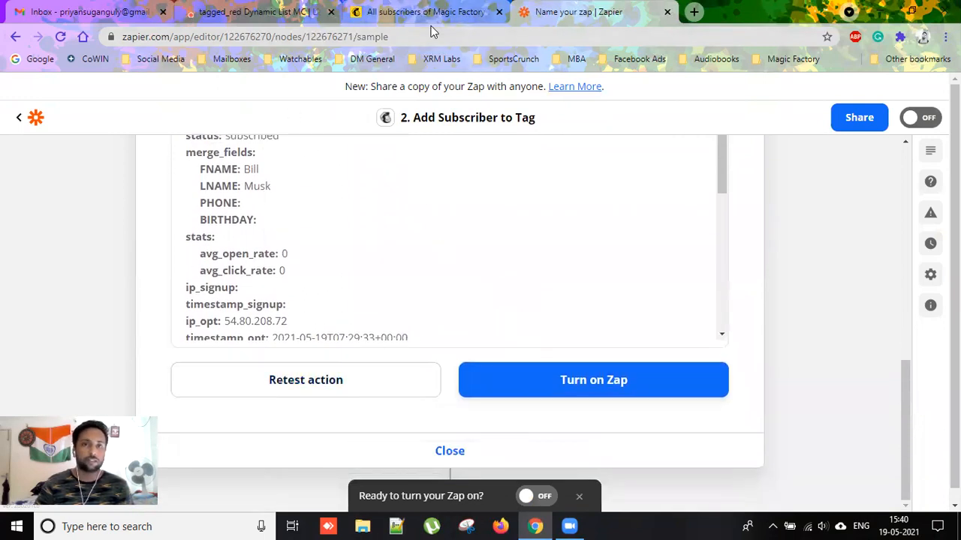
left_click(380, 18)
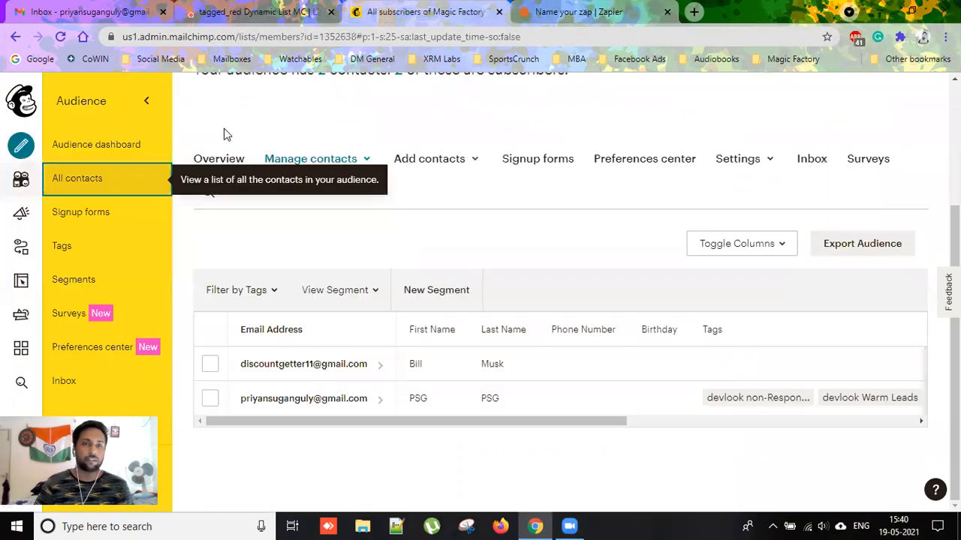
Refresh All contacts to see the tagged_red tag, then open the test contact's profile.
left_click(102, 184)
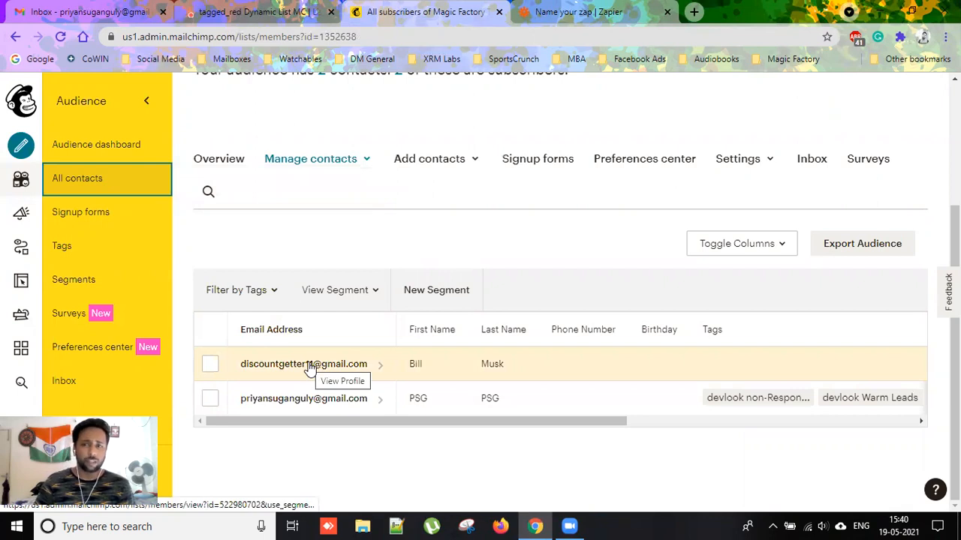
left_click(60, 36)
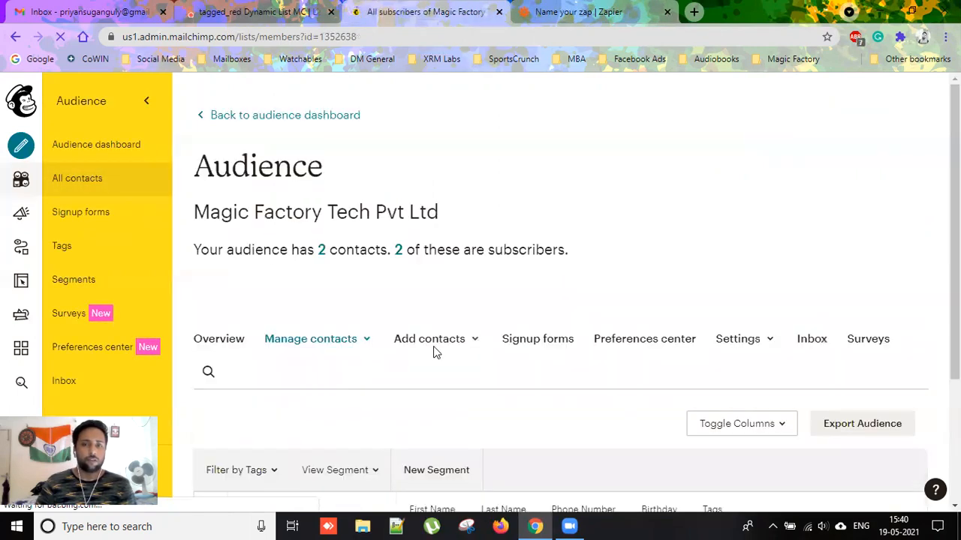
scroll(435, 350, "down", 3)
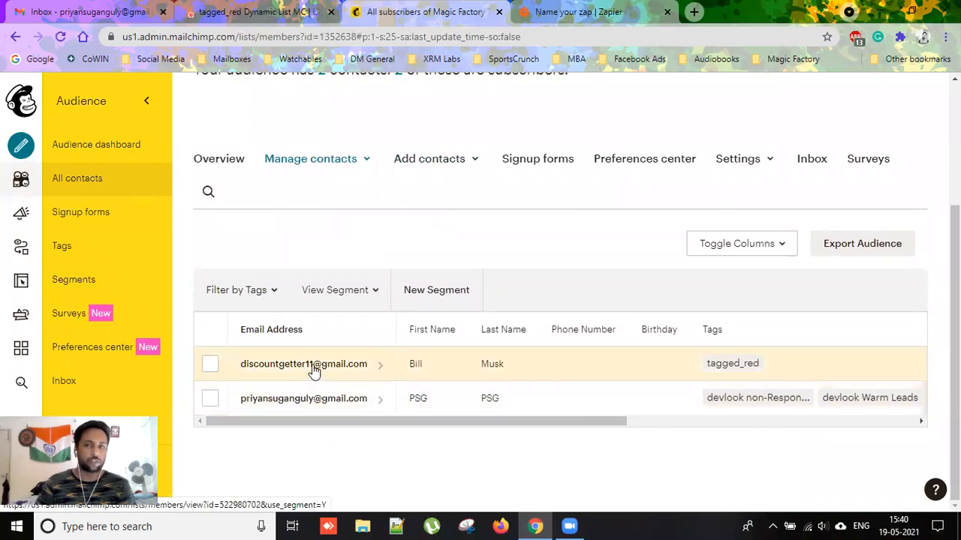
left_click(313, 370)
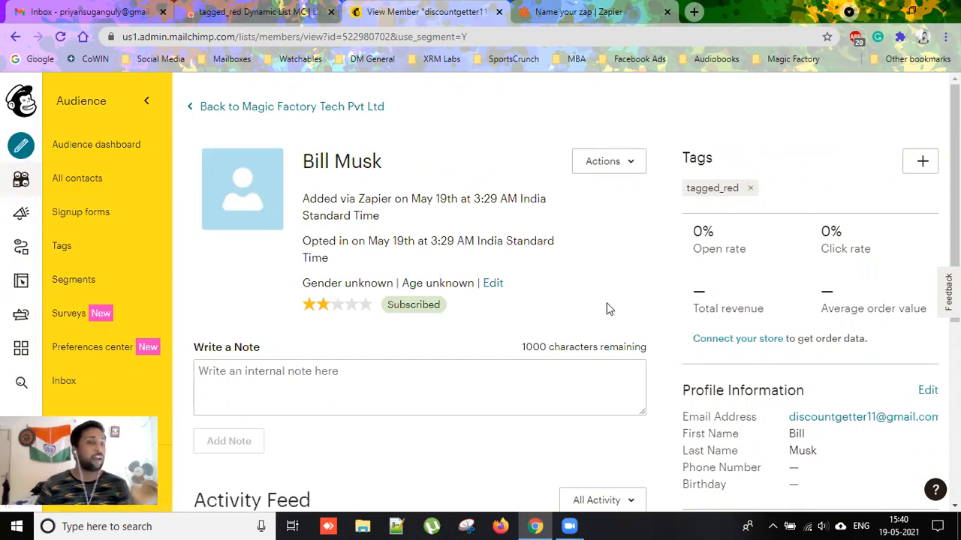
Turn the zap on, recheck the tagged contact's profile, then return to 'Your Zap Is On!'.
left_click(564, 13)
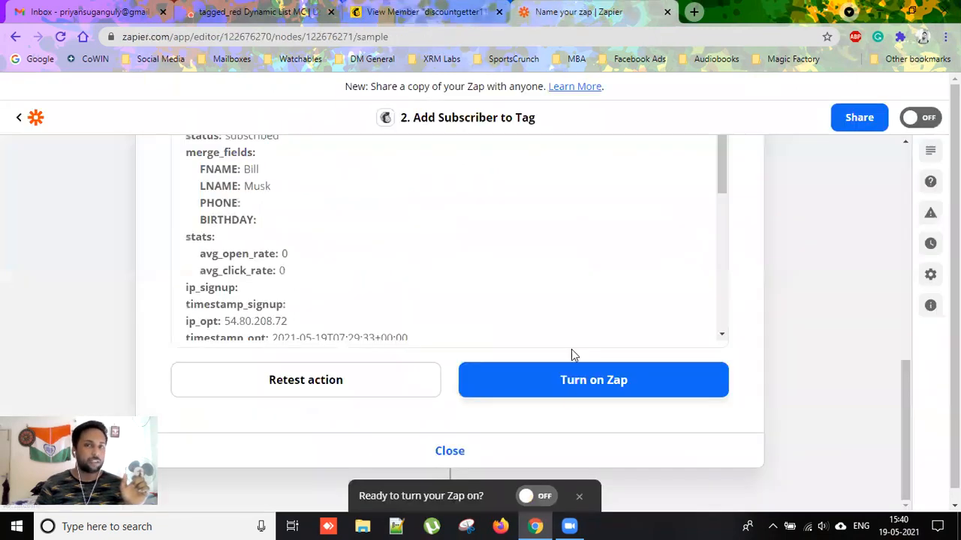
left_click(614, 386)
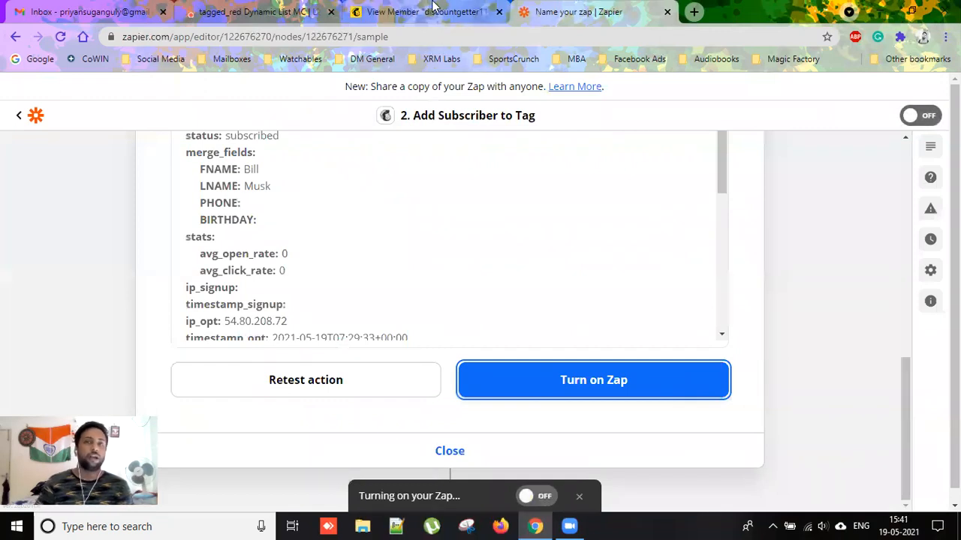
left_click(432, 11)
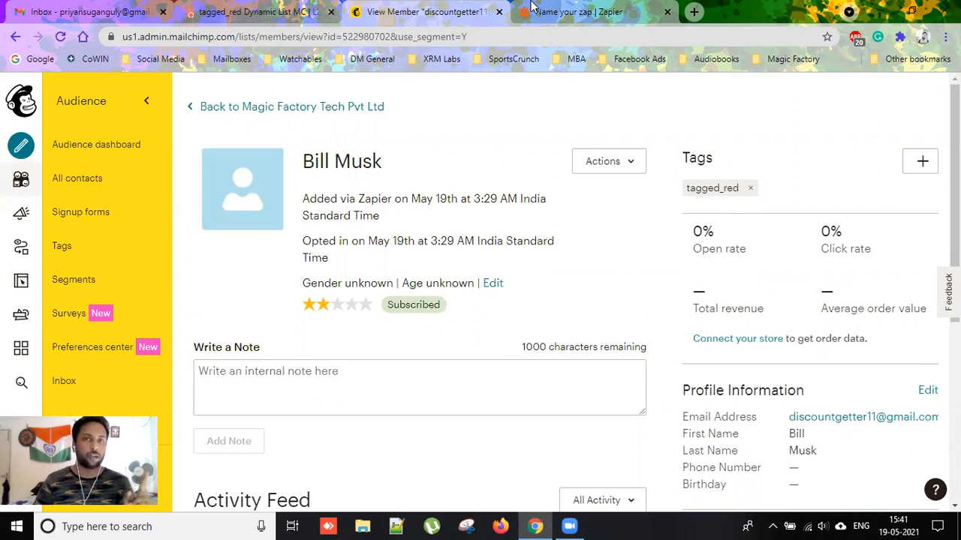
left_click(555, 11)
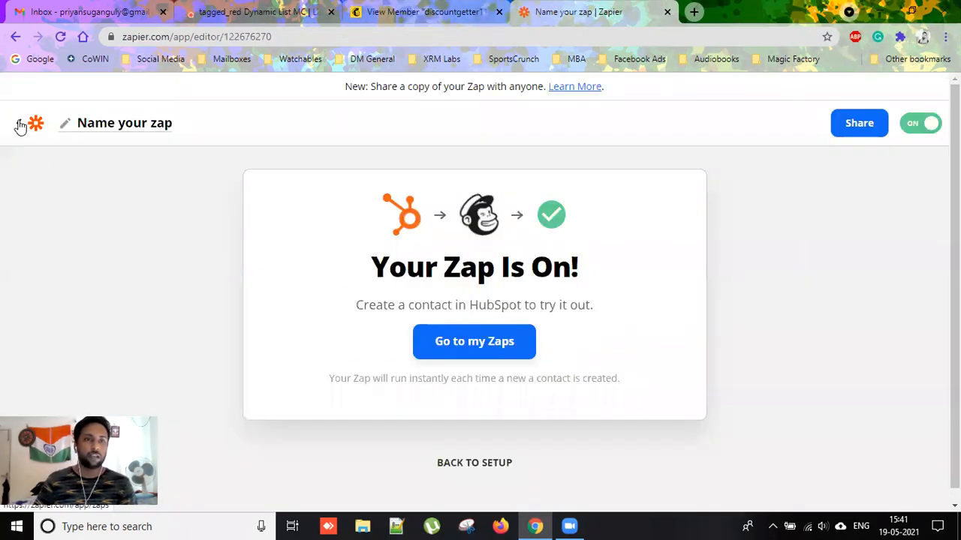
Rename the zap to 'tagged_red Hubspot to MC' and go back to the My Zaps list.
left_click(167, 128)
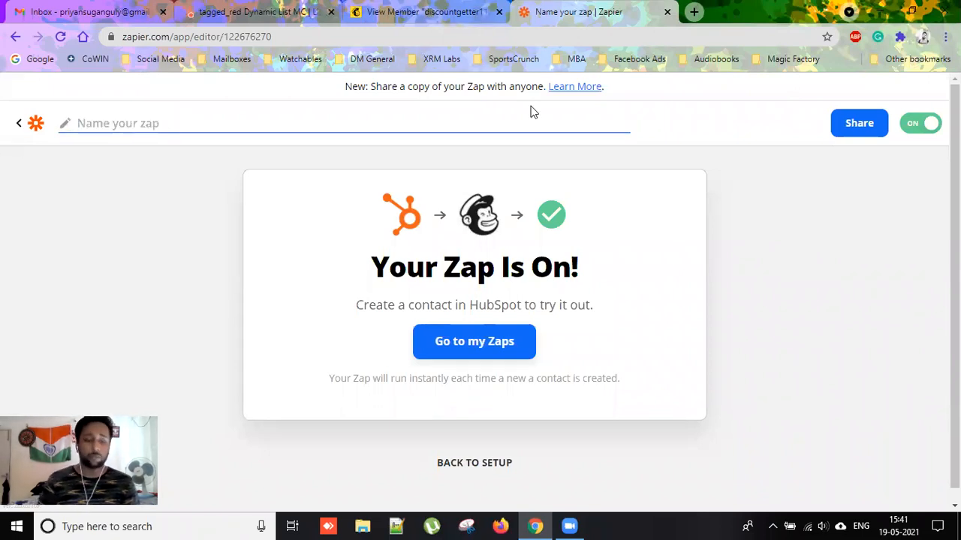
type("tagged_red")
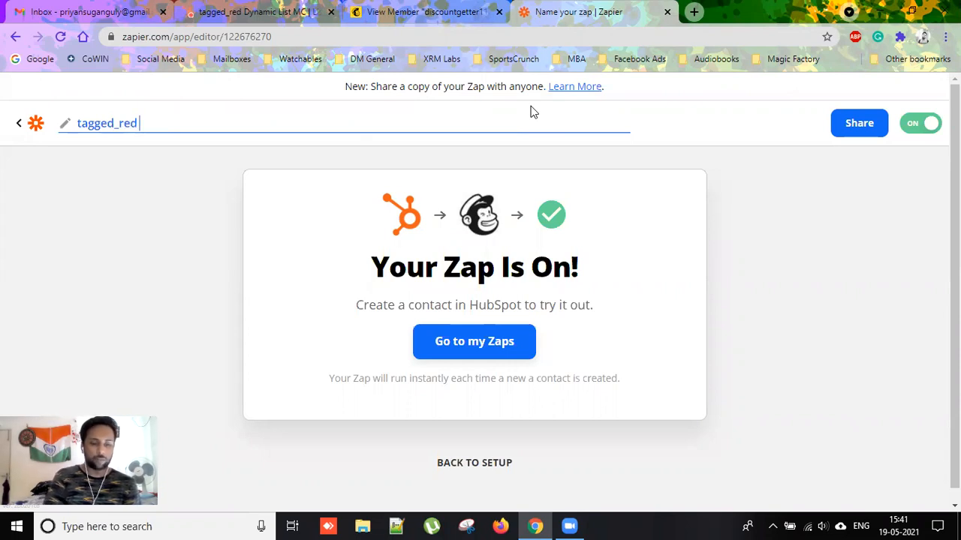
type(" Hubspot to MC")
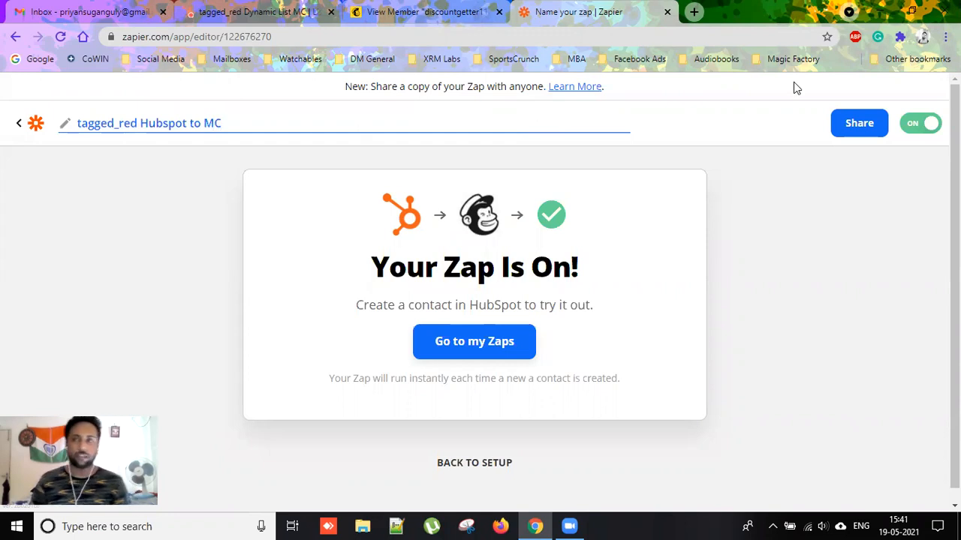
key("Return")
left_click(19, 122)
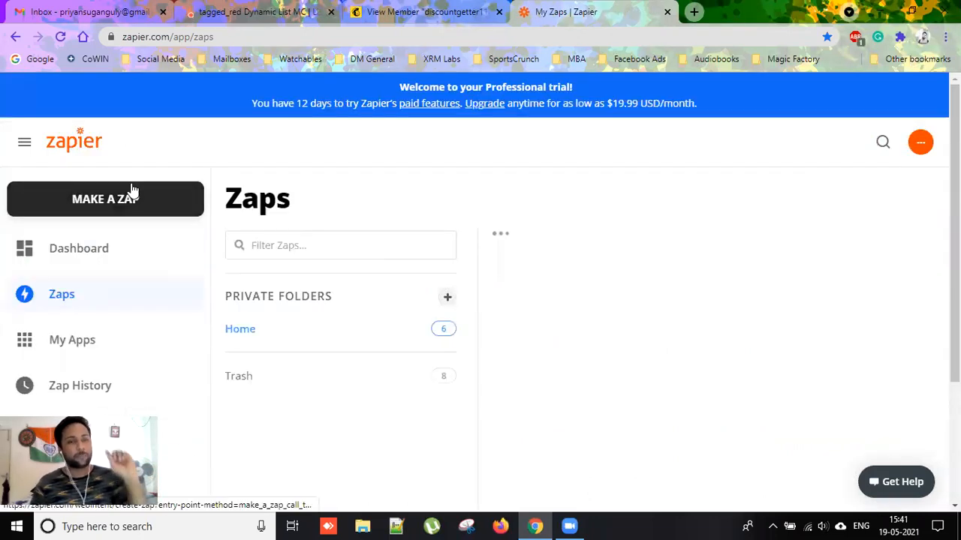
left_click(120, 197)
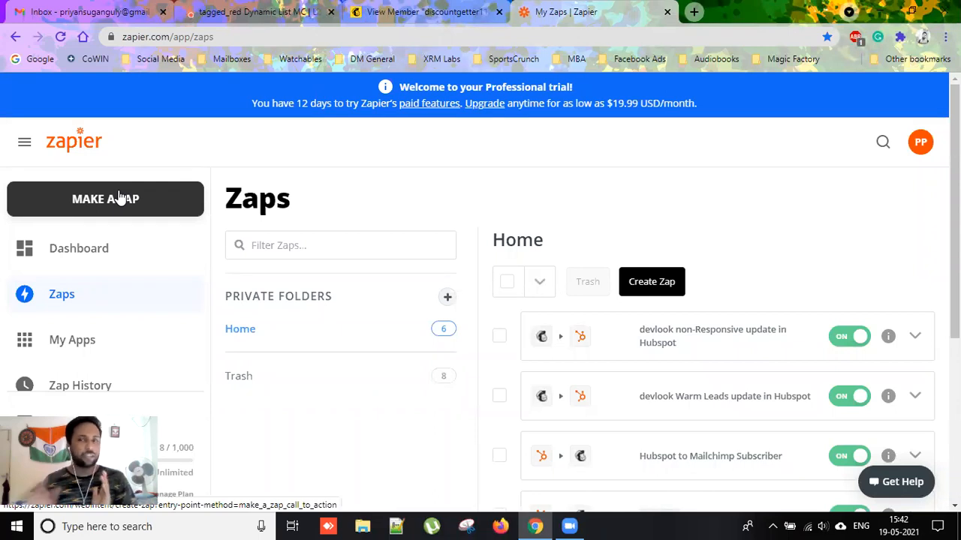
scroll(428, 368, "down", 2)
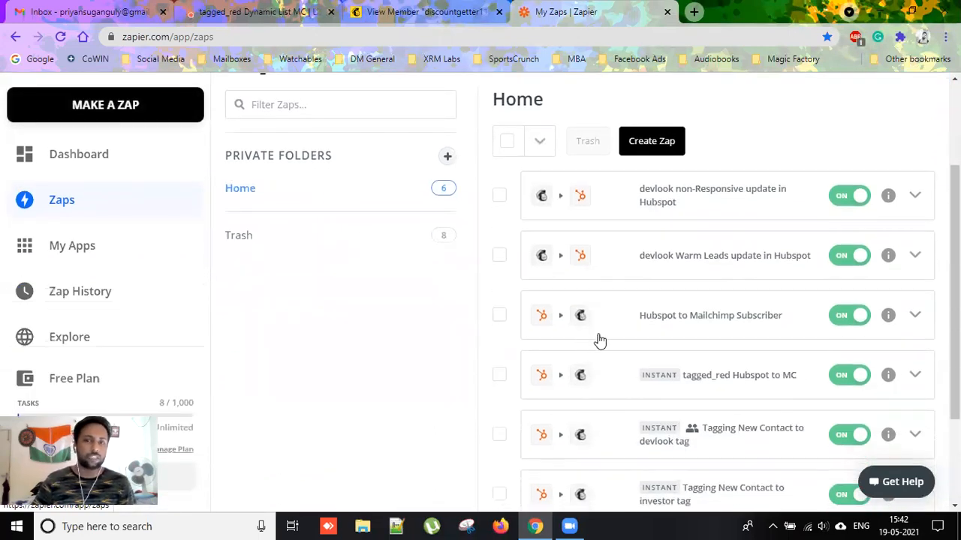
scroll(600, 342, "down", 1)
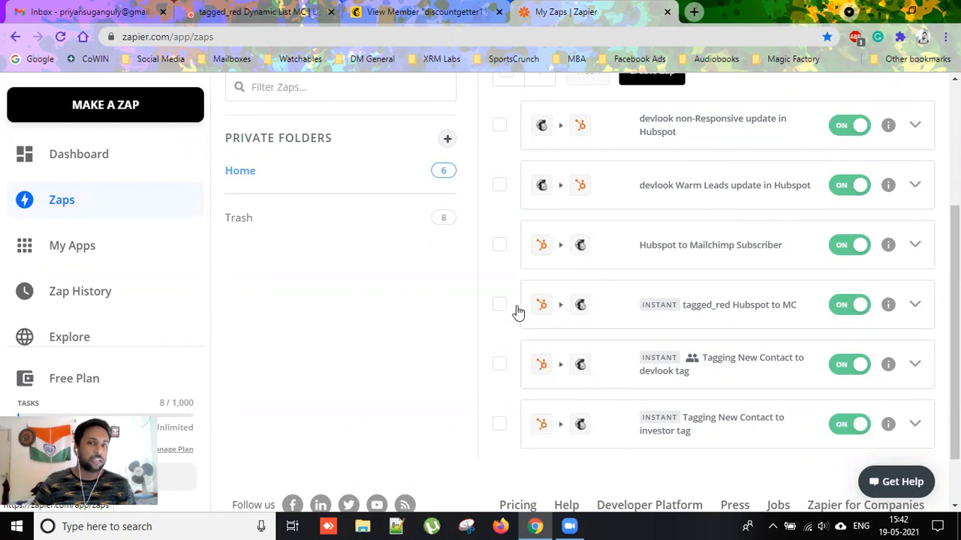
scroll(530, 354, "up", 1)
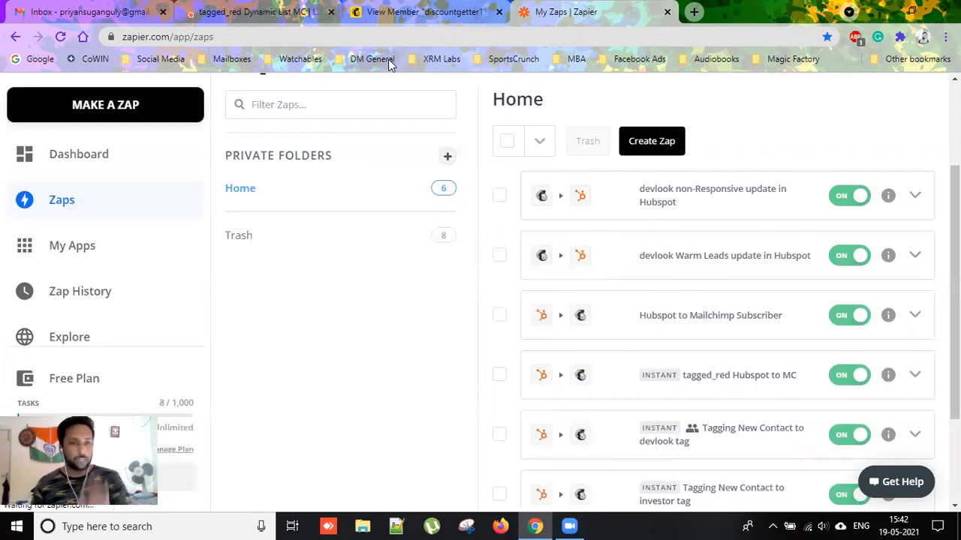
Return to the Mailchimp View Member tab, then open the account Dashboard.
left_click(408, 9)
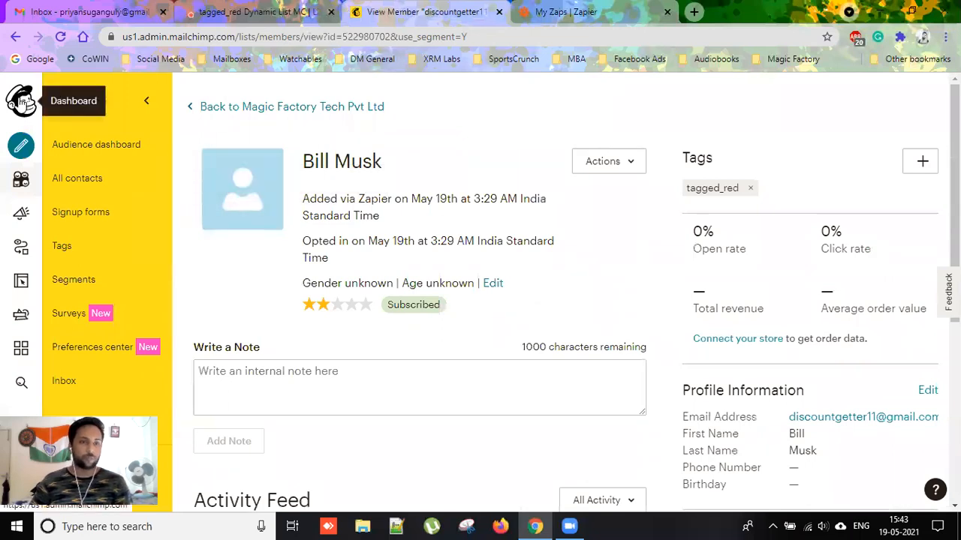
left_click(21, 101)
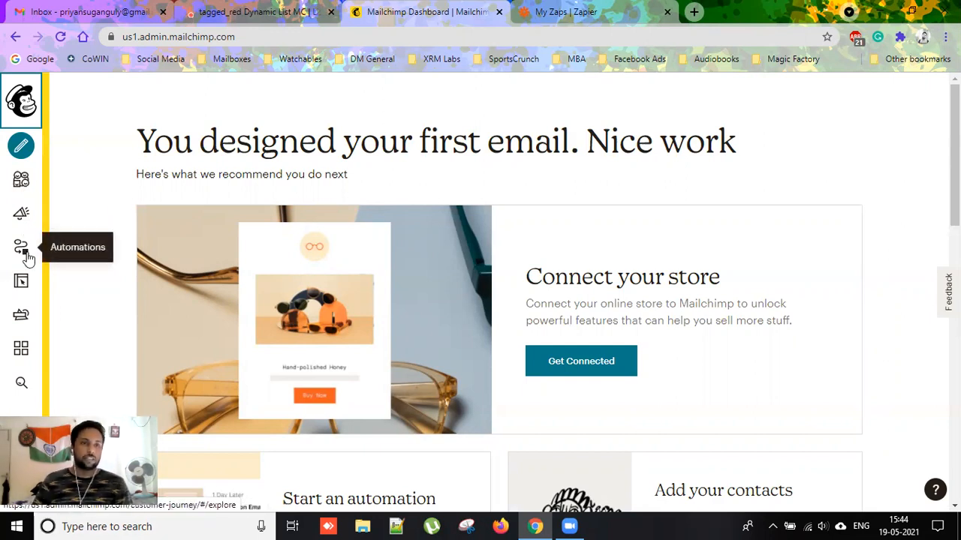
Open the audience's Tags list and scroll down to the tagged_red tag.
left_click(23, 214)
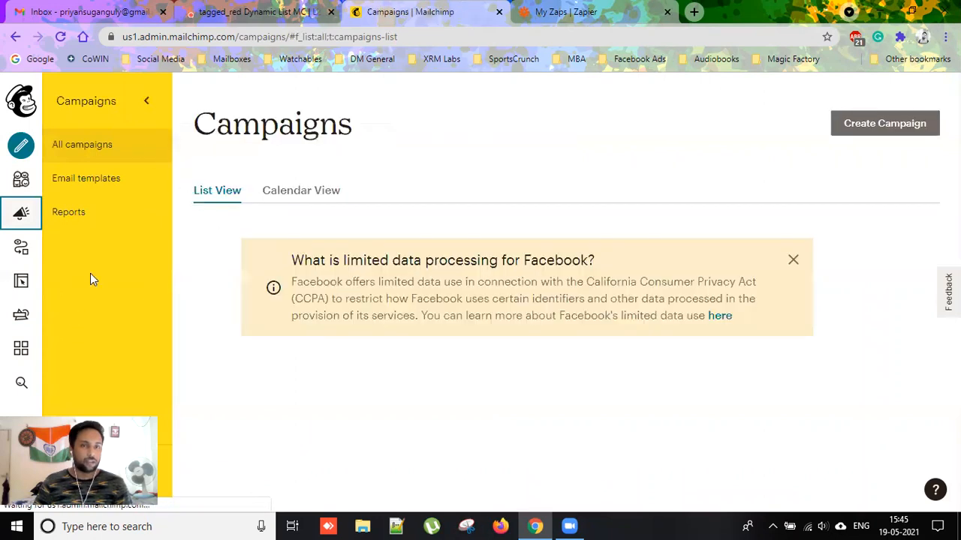
left_click(21, 178)
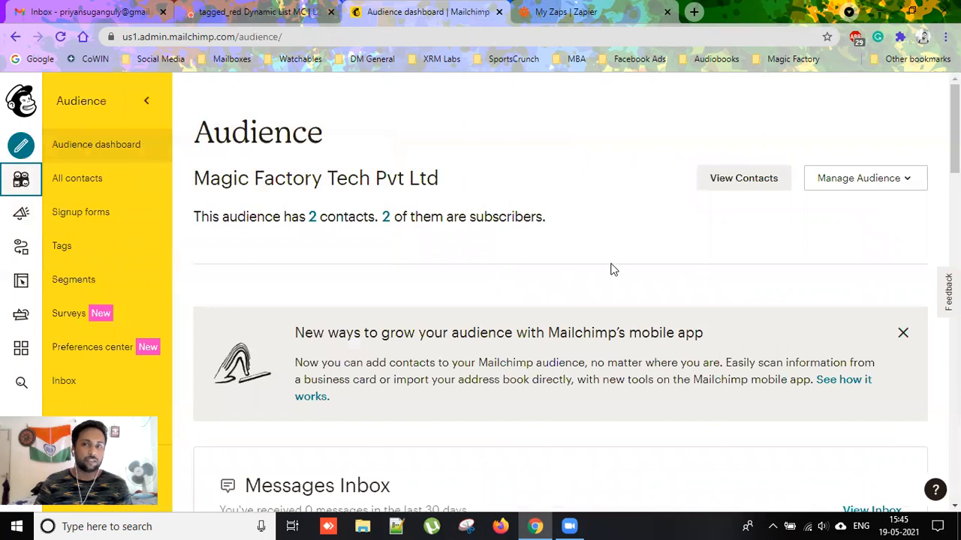
left_click(102, 255)
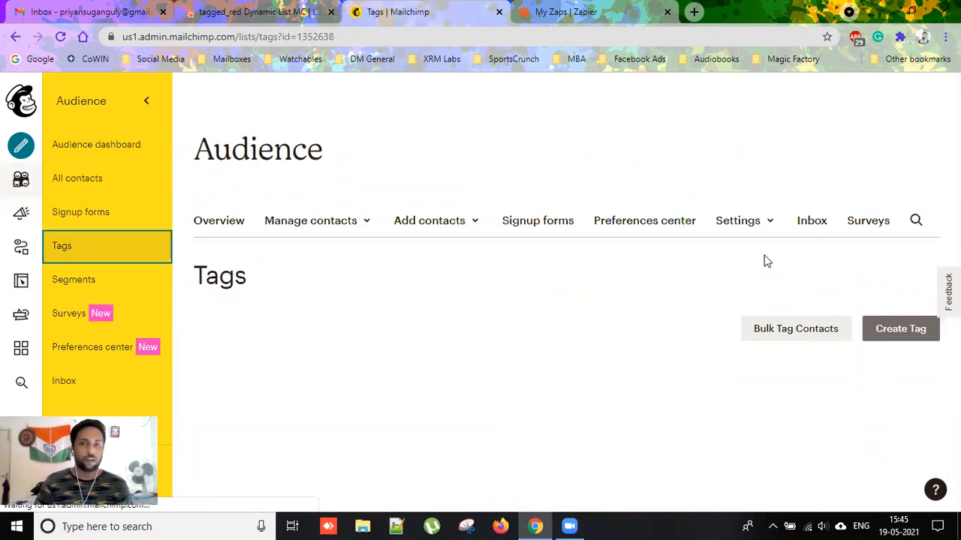
scroll(761, 335, "down", 2)
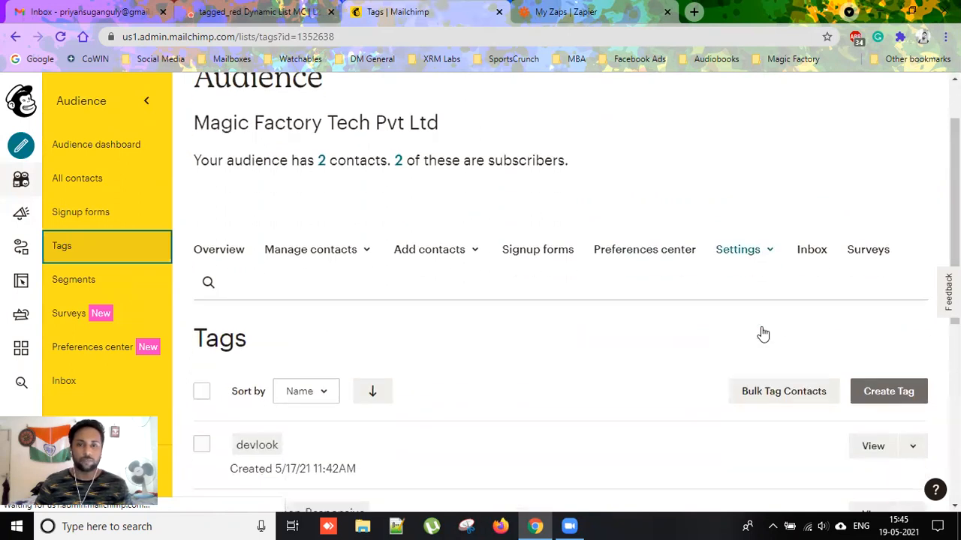
scroll(803, 366, "down", 4)
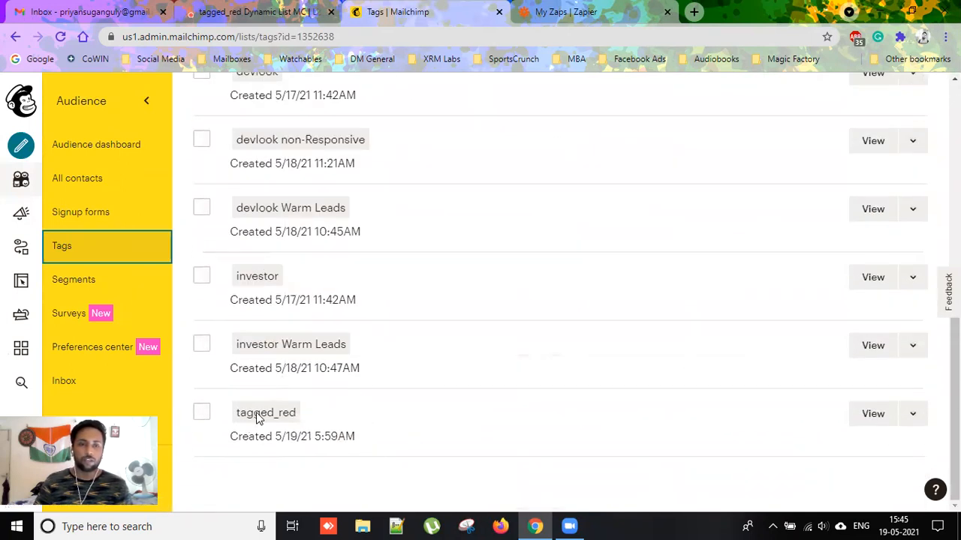
View the one contact tagged tagged_red, briefly opening and closing the audience Settings menu.
left_click(873, 414)
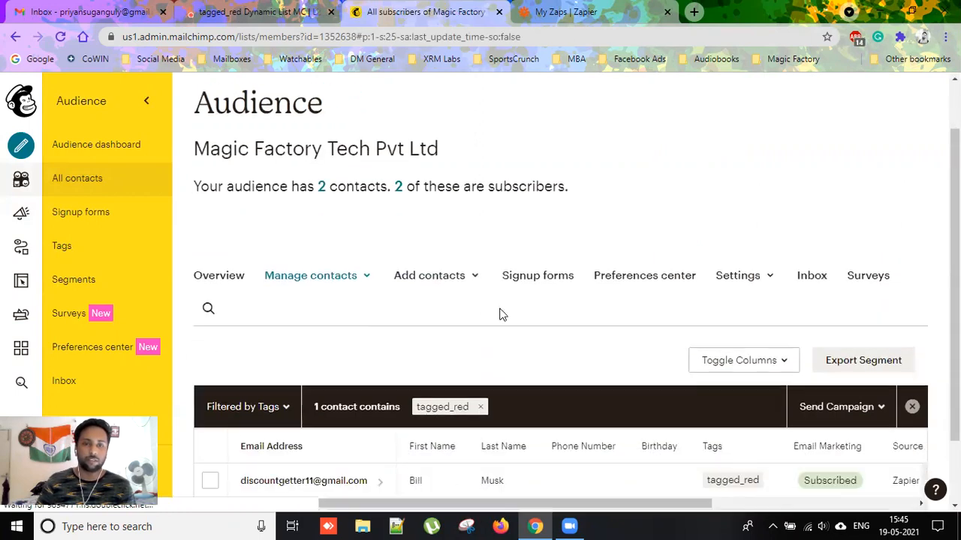
scroll(511, 311, "down", 2)
scroll(525, 304, "up", 1)
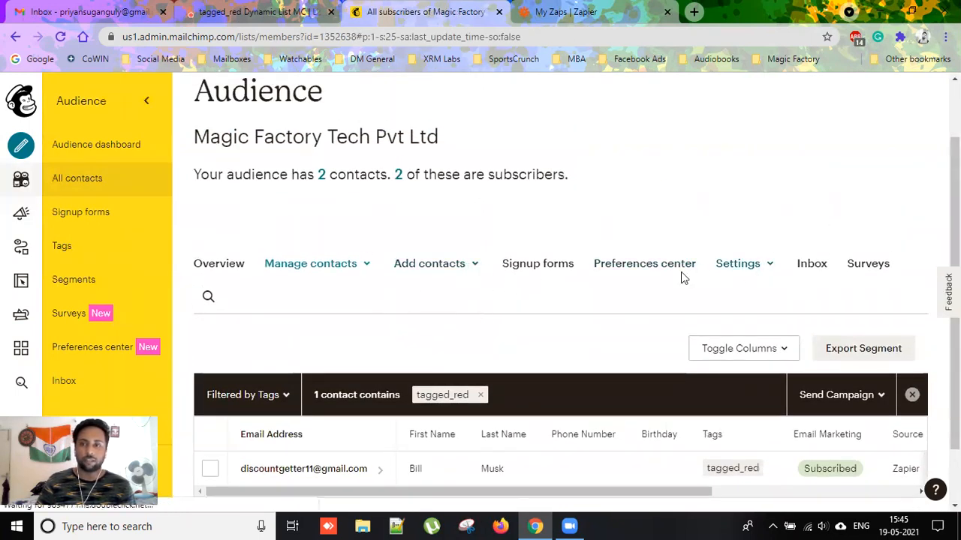
left_click(776, 265)
left_click(830, 177)
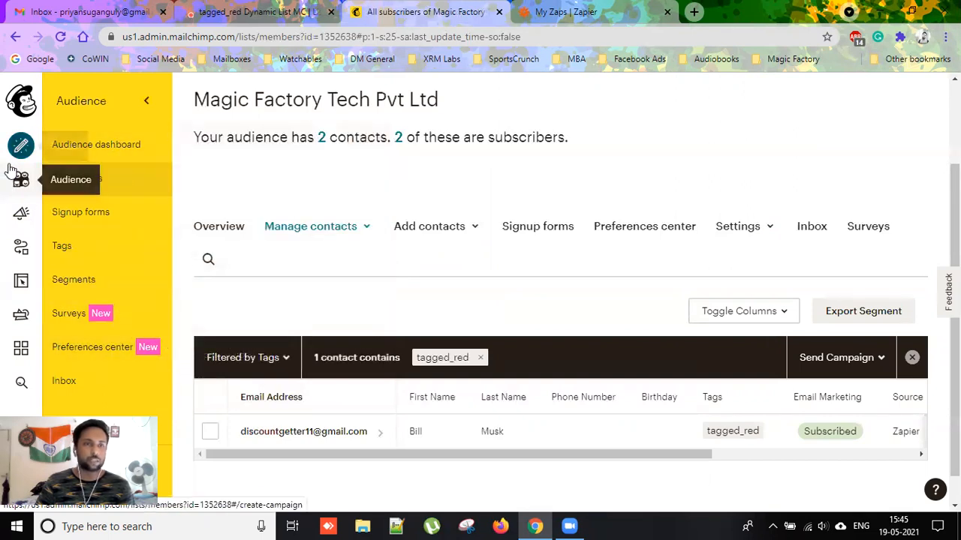
Go from Campaigns to the Automations area's Customer Journeys page.
left_click(19, 217)
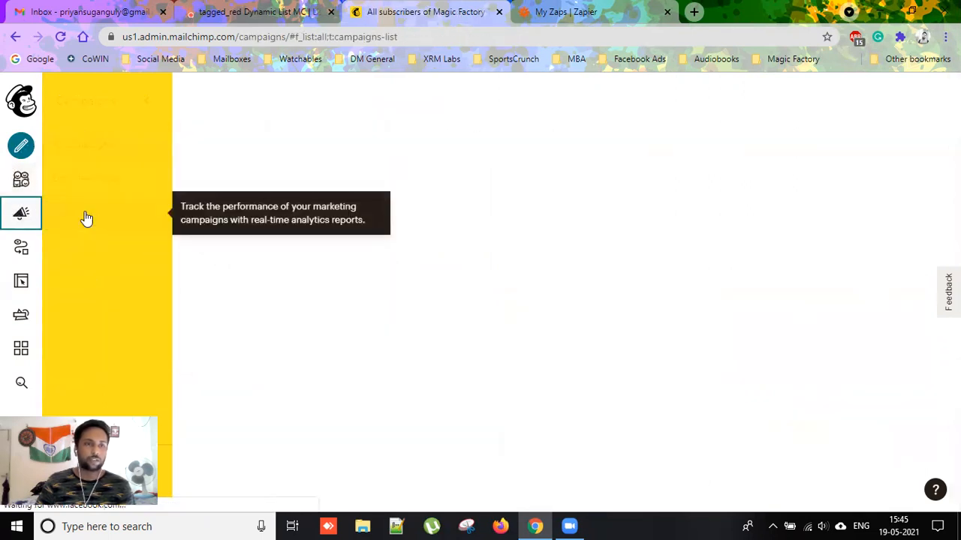
left_click(29, 256)
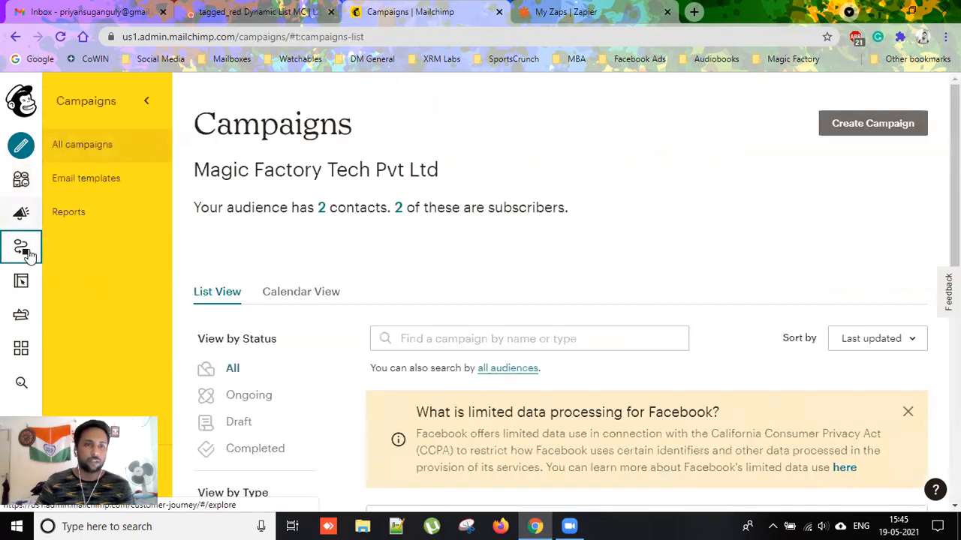
left_click(29, 254)
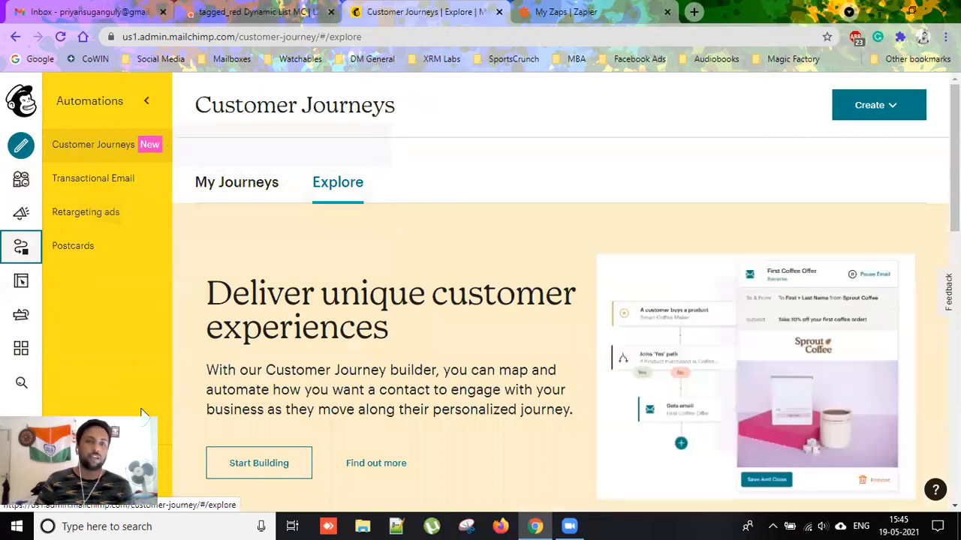
Start building a journey named 'Customer Journey for tagged_red customers'.
left_click(278, 465)
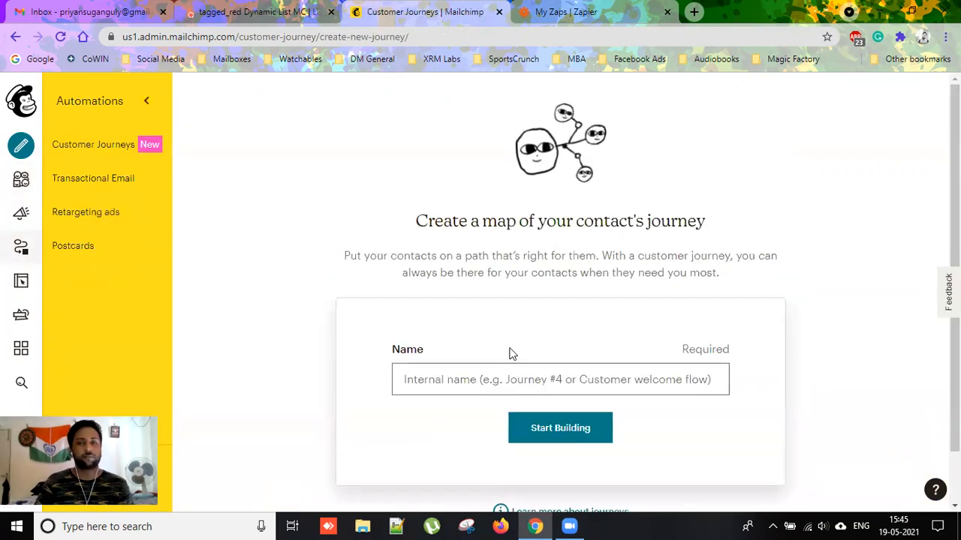
scroll(635, 302, "down", 1)
left_click(497, 328)
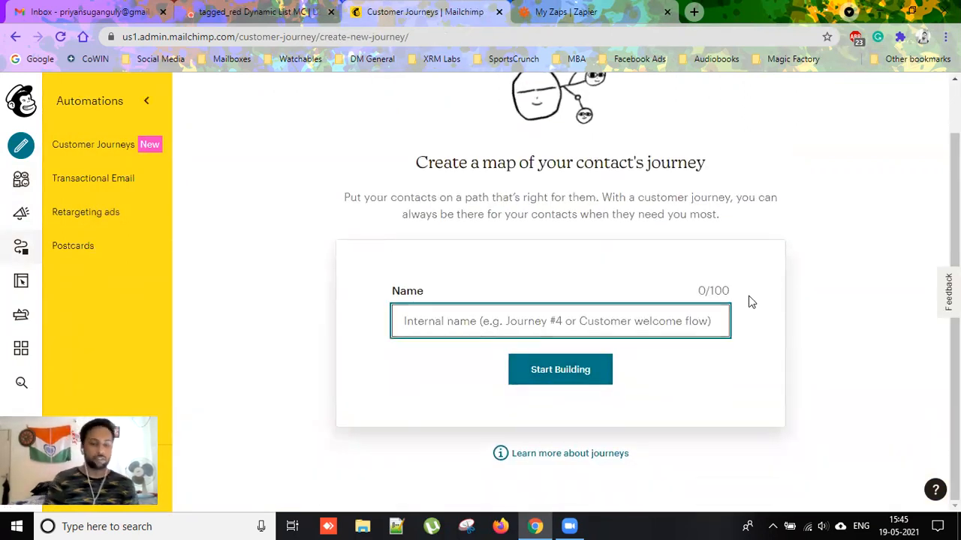
type("Customer Journeyt")
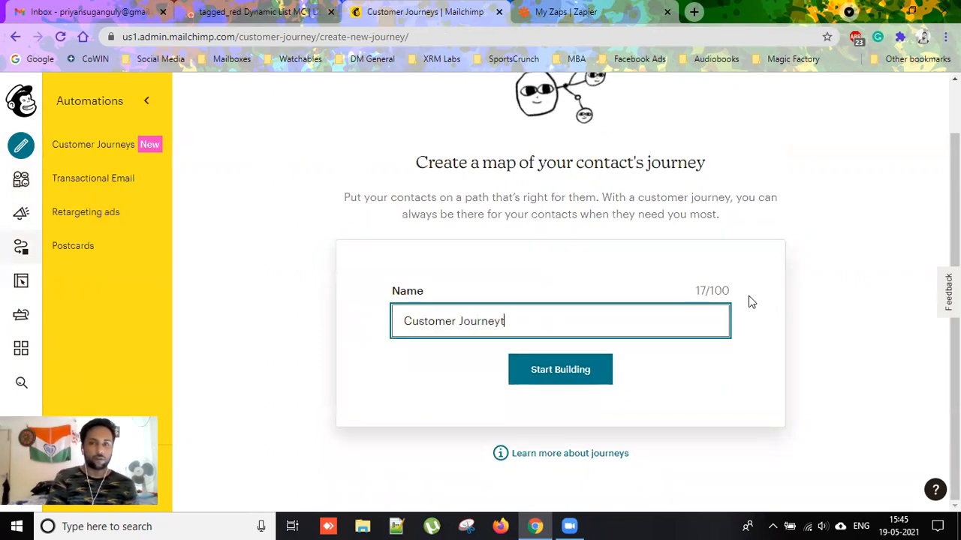
key("BackSpace")
type("for tagged_red customers")
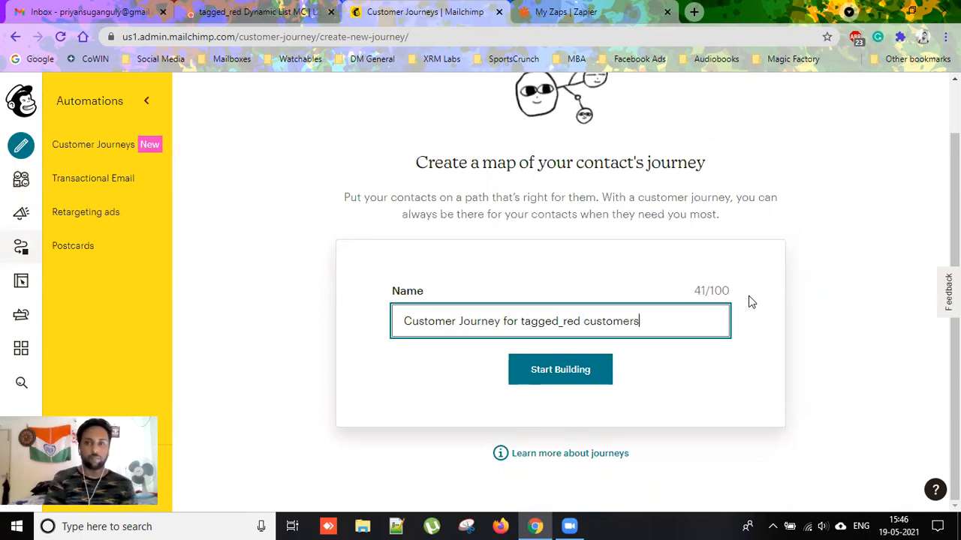
left_click(593, 372)
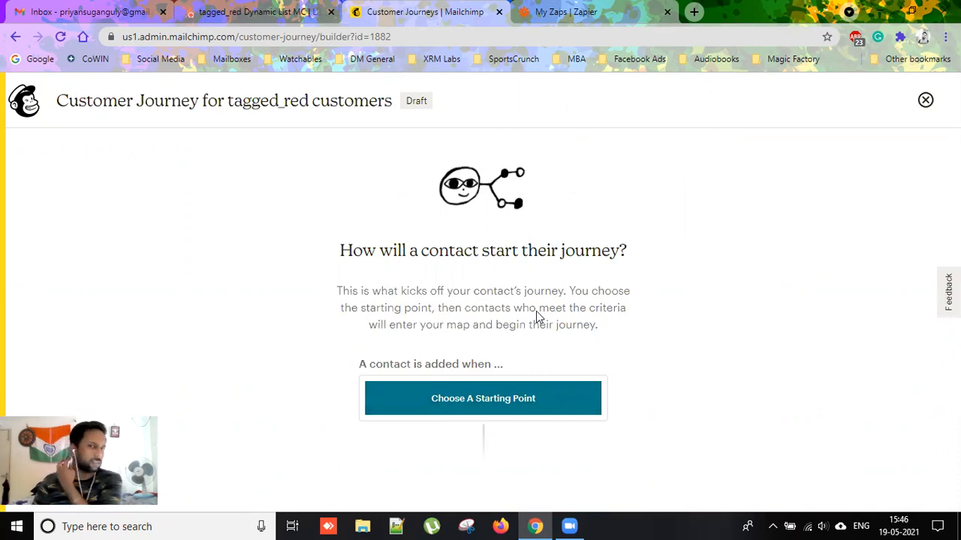
Open the starting-point chooser and browse the Contact Activity triggers like Tag added.
left_click_drag(518, 365, 696, 322)
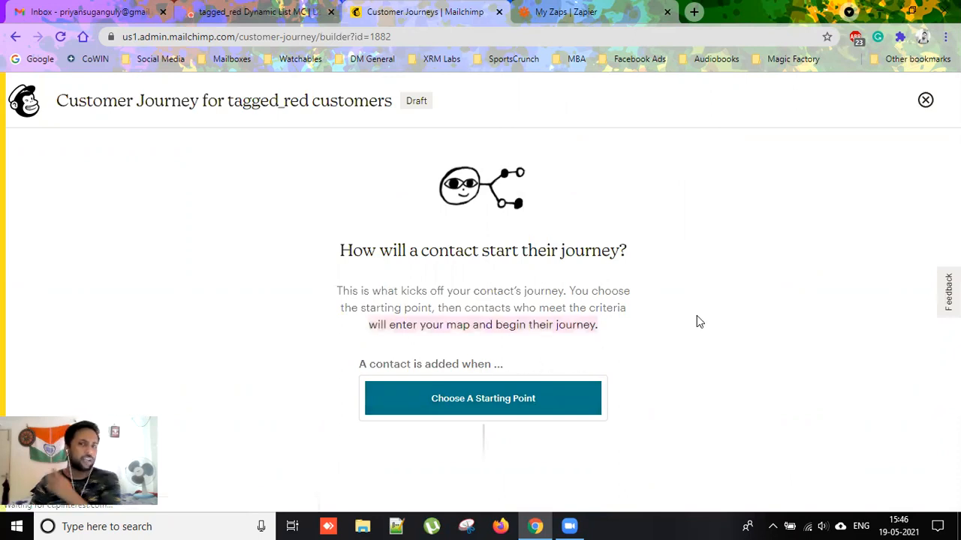
left_click(549, 406)
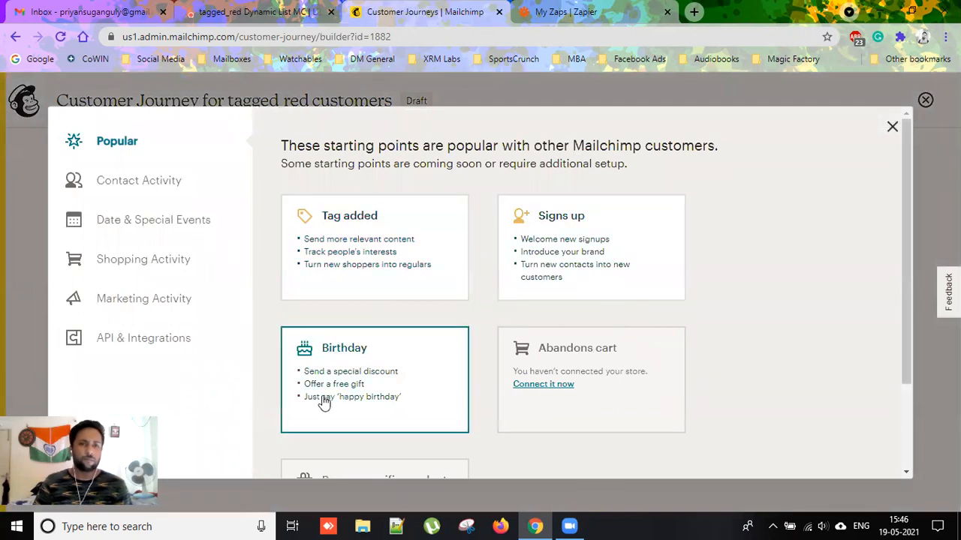
left_click(184, 192)
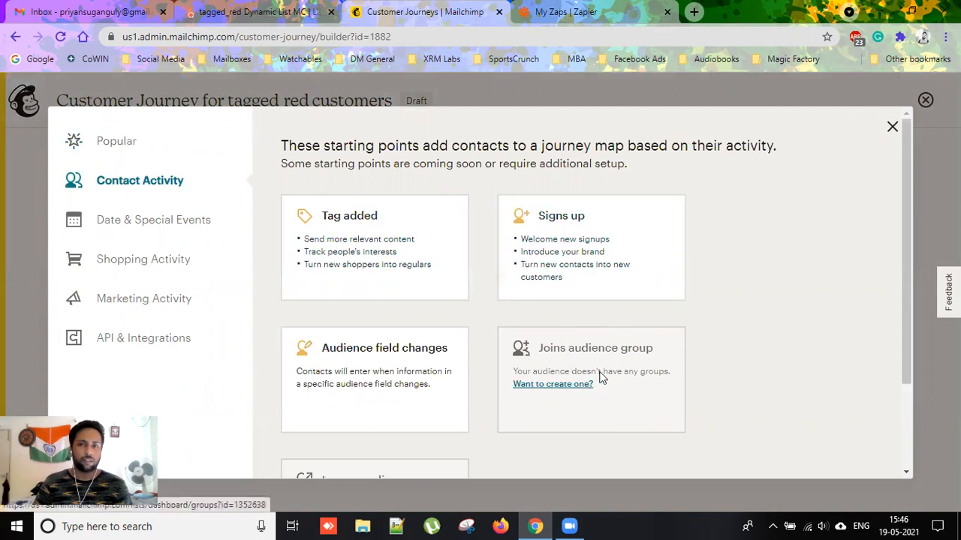
scroll(604, 338, "down", 2)
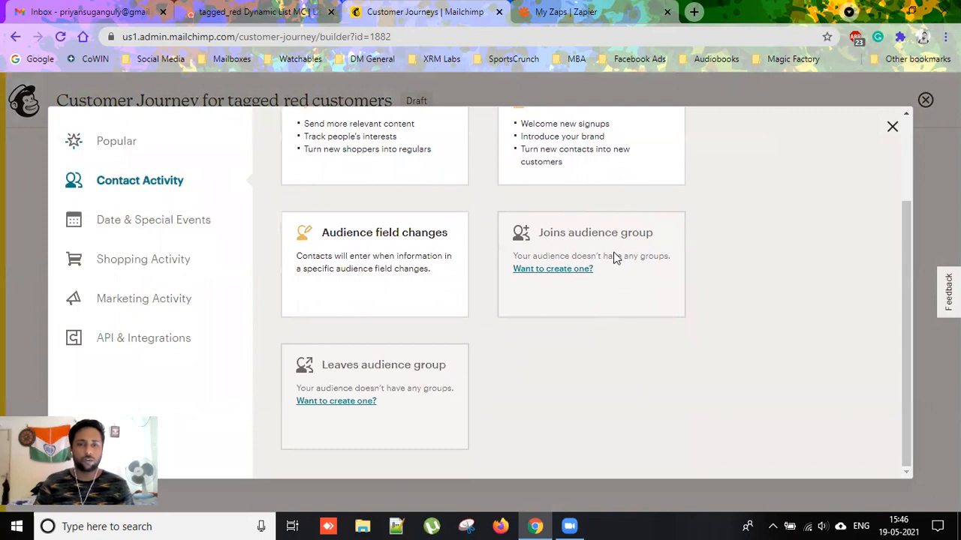
scroll(480, 330, "up", 2)
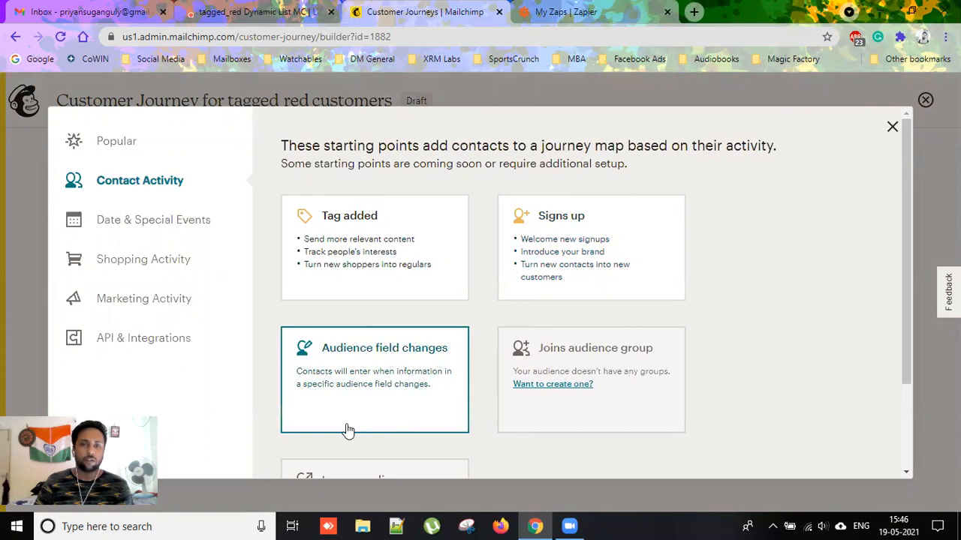
left_click(402, 404)
left_click(487, 275)
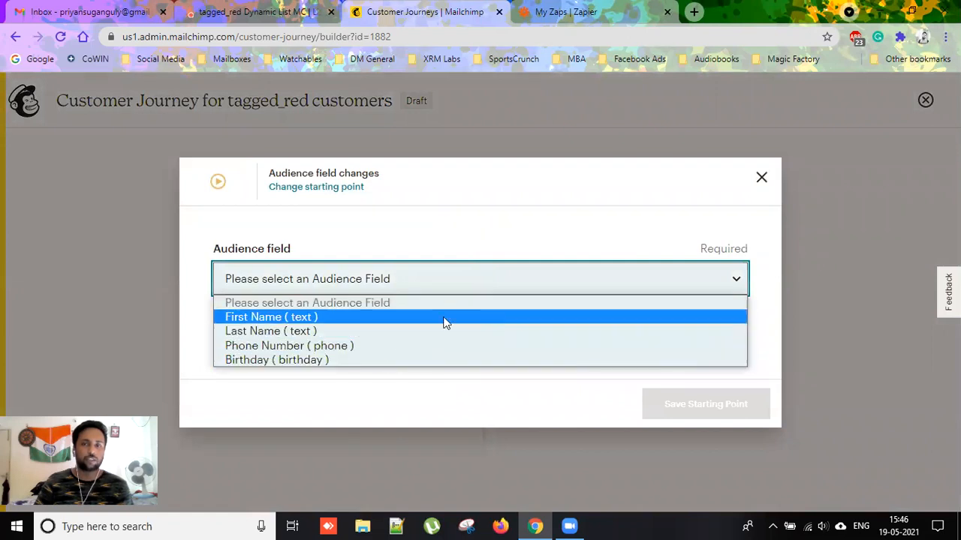
left_click(506, 226)
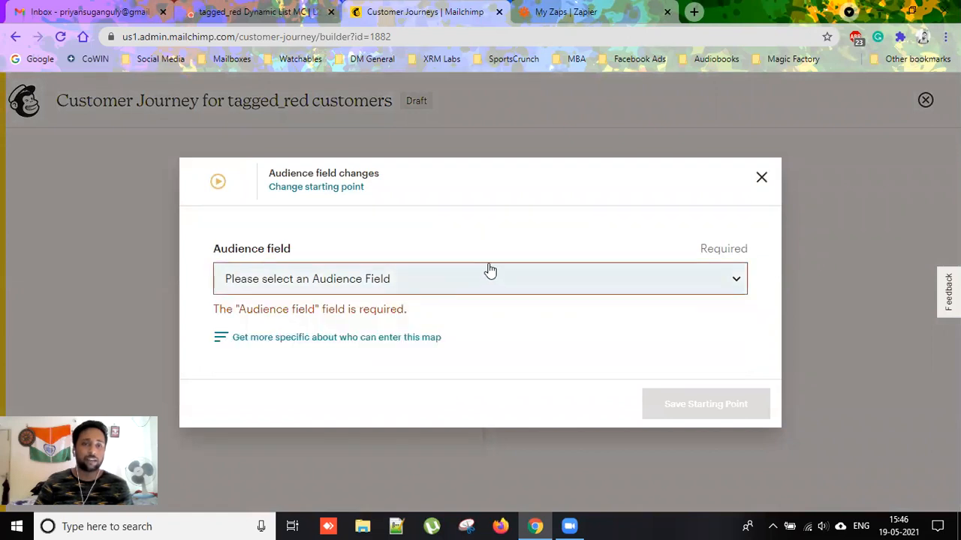
left_click(323, 189)
left_click(482, 397)
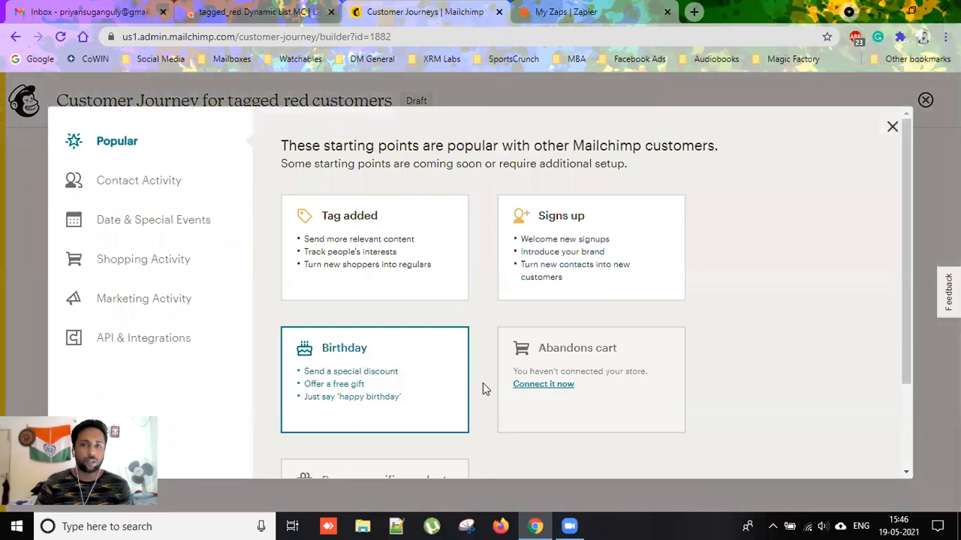
scroll(493, 364, "down", 2)
scroll(494, 363, "down", 1)
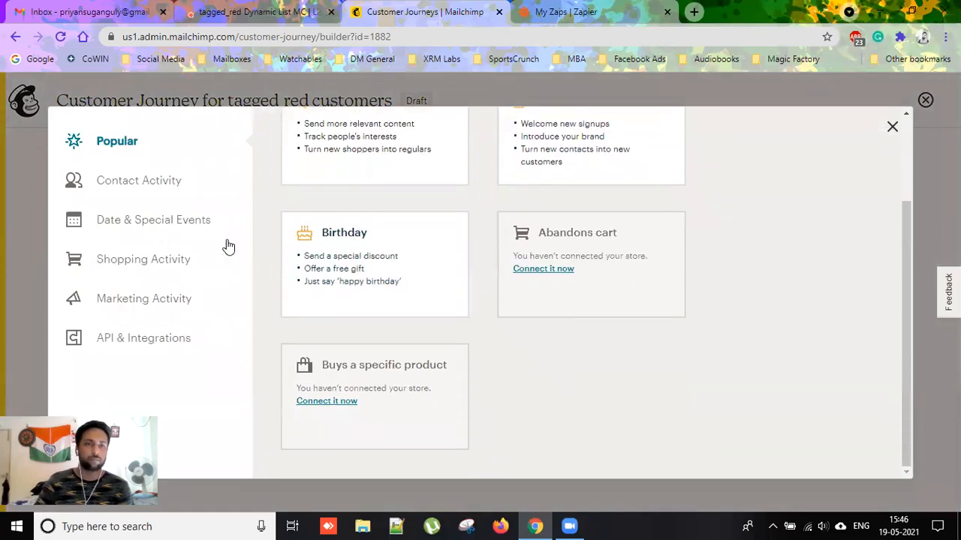
left_click(169, 185)
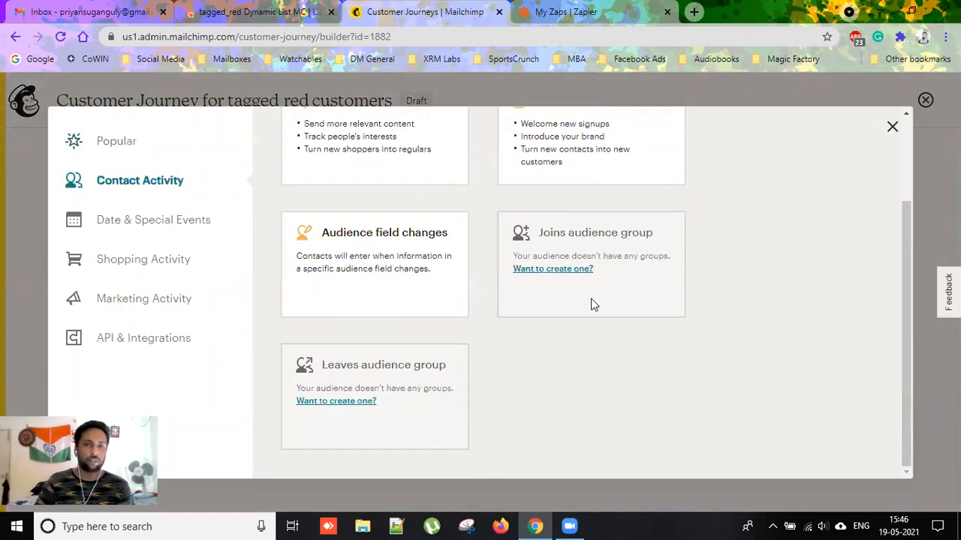
scroll(528, 375, "up", 2)
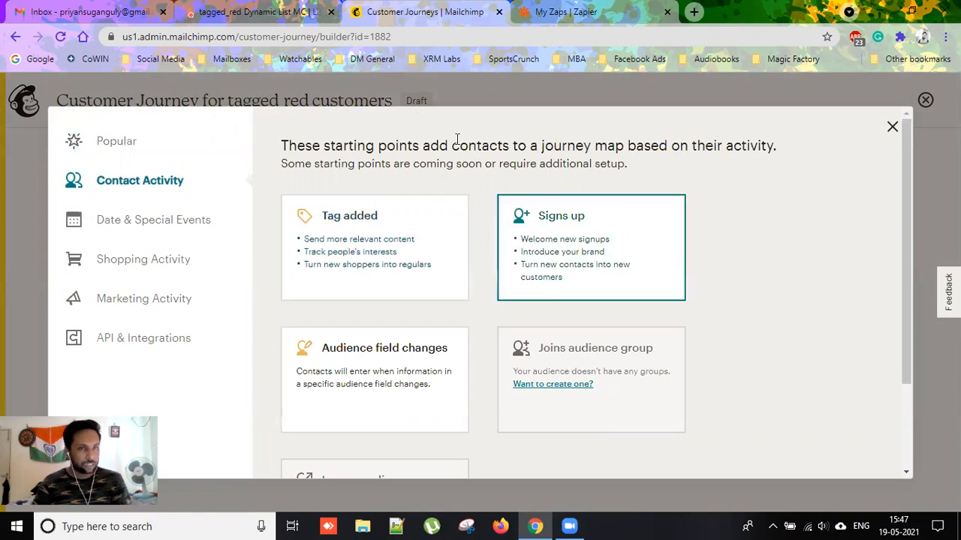
Save a Tag added starting point that triggers on the tagged_red tag.
left_click(369, 258)
left_click(439, 291)
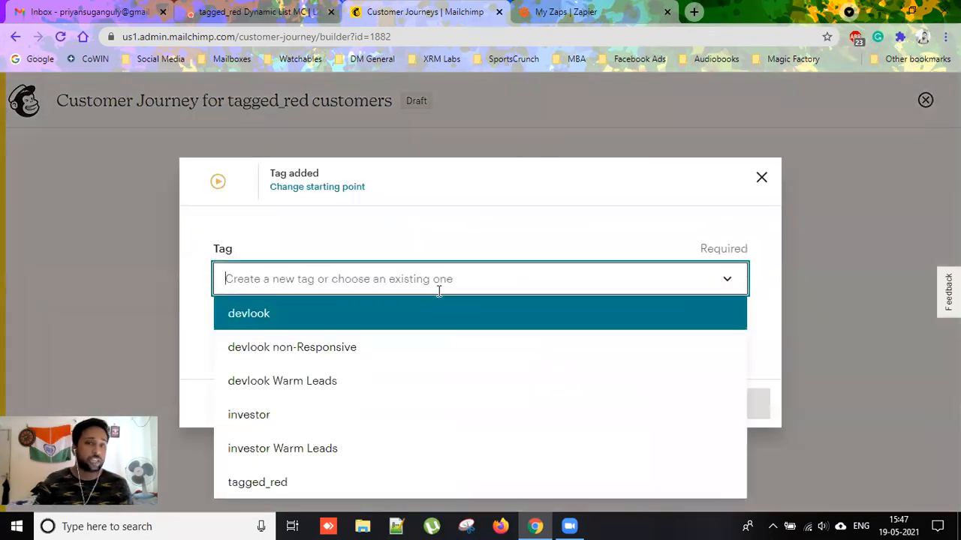
left_click(377, 482)
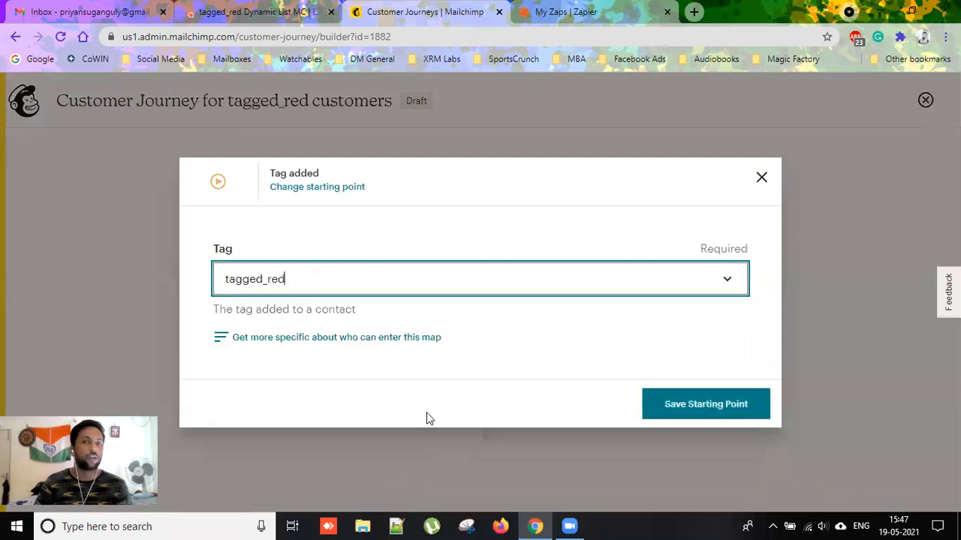
left_click(703, 411)
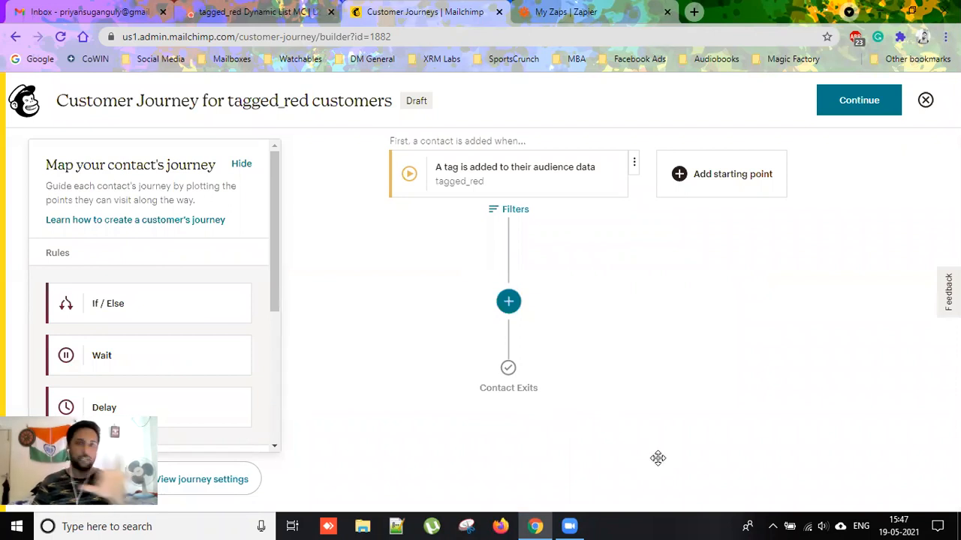
Add a Send email step after the starting point.
left_click(508, 302)
scroll(178, 343, "down", 3)
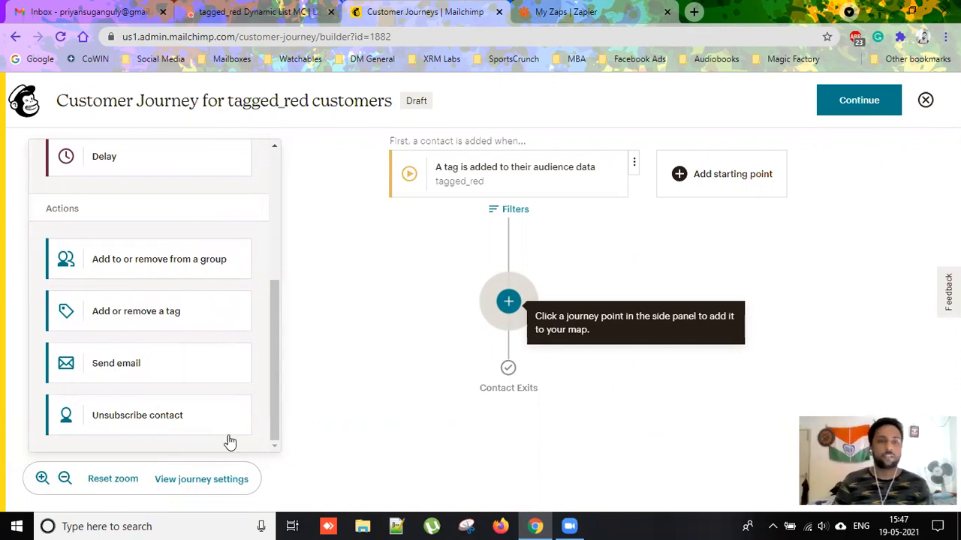
left_click(147, 382)
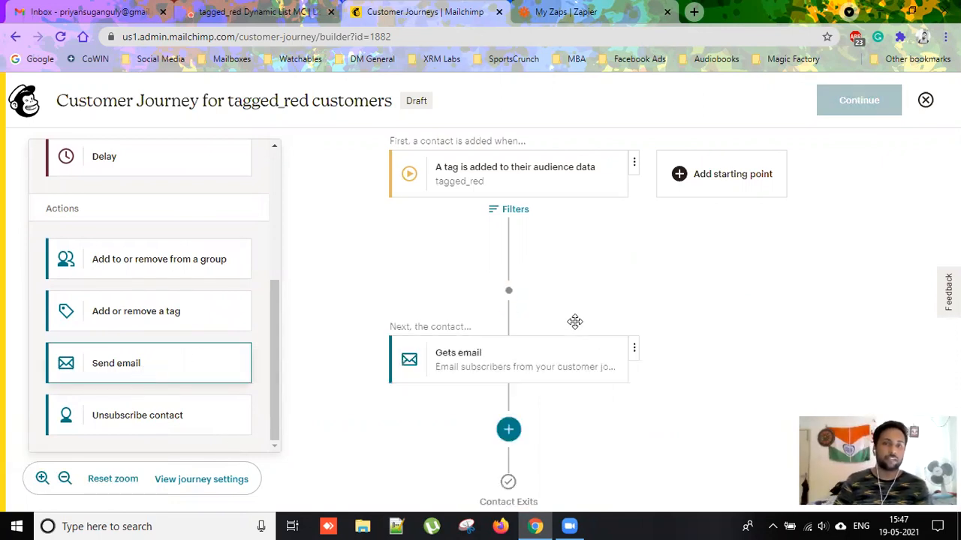
Rename the 'Gets email' step to 'Welcome Mail'.
left_click(521, 364)
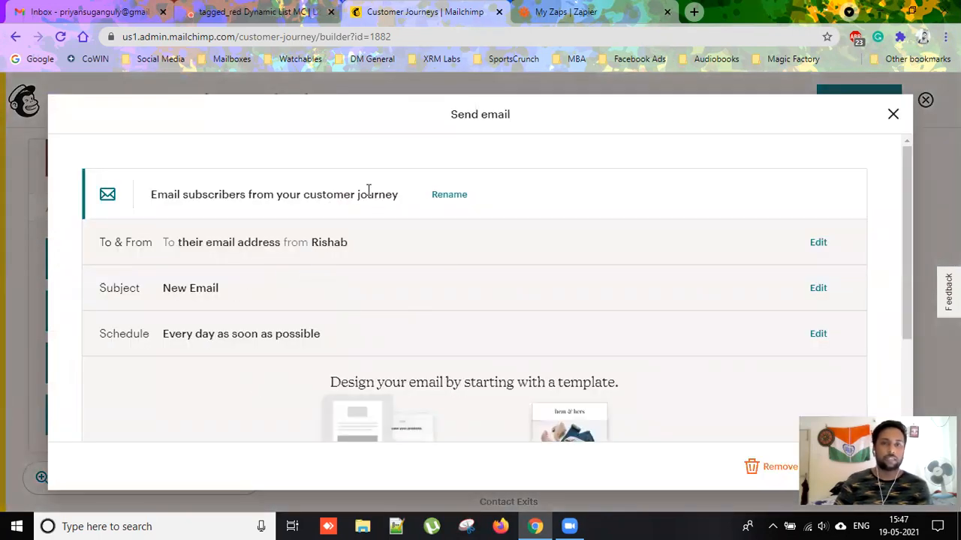
left_click(446, 196)
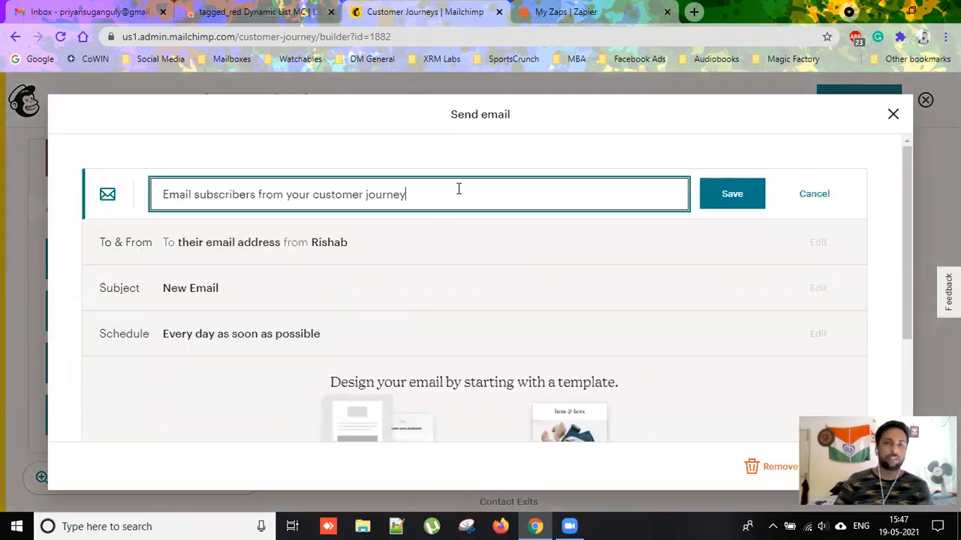
key("ctrl+a")
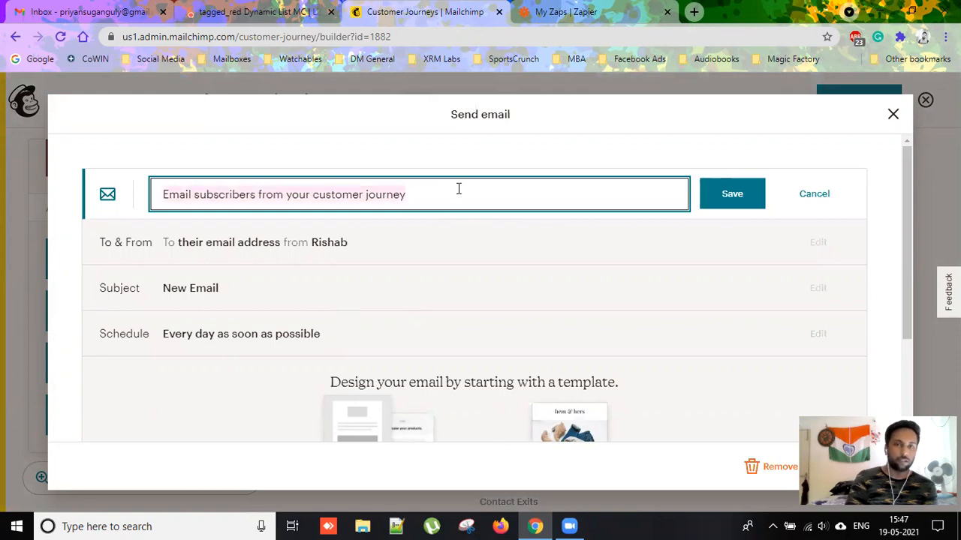
type("Welcome Mail")
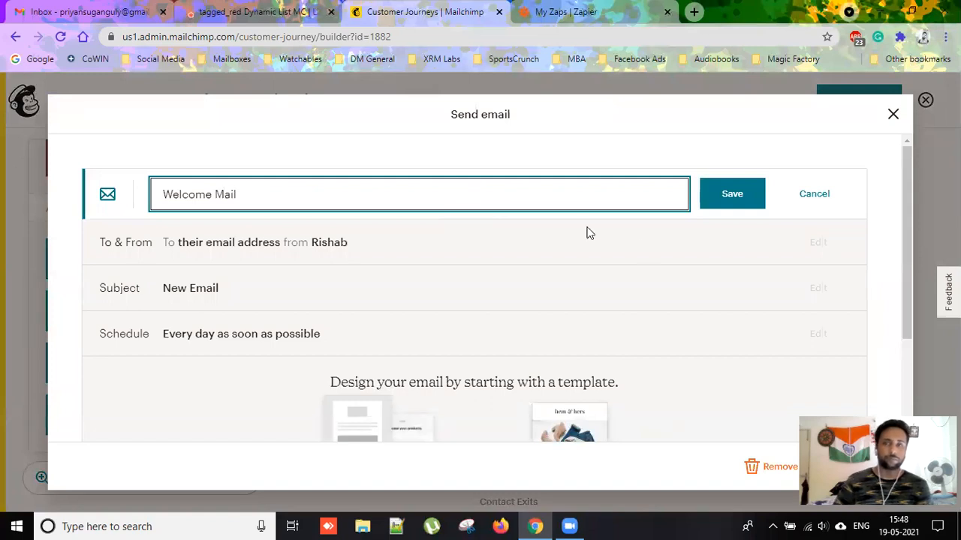
left_click(717, 202)
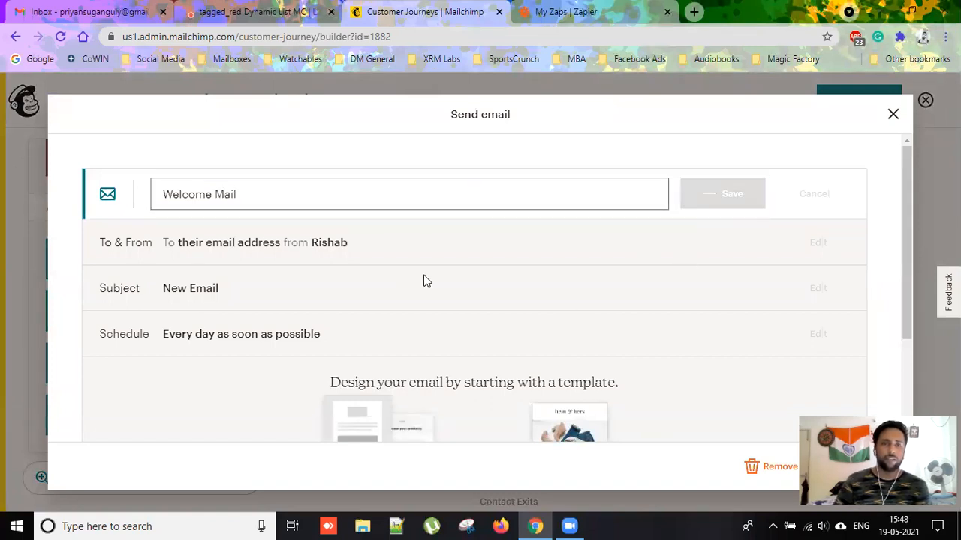
left_click(818, 243)
Save From Name 'ABC' and a company magicfactory.tech From Email address for Welcome Mail.
left_click(338, 388)
scroll(371, 333, "down", 3)
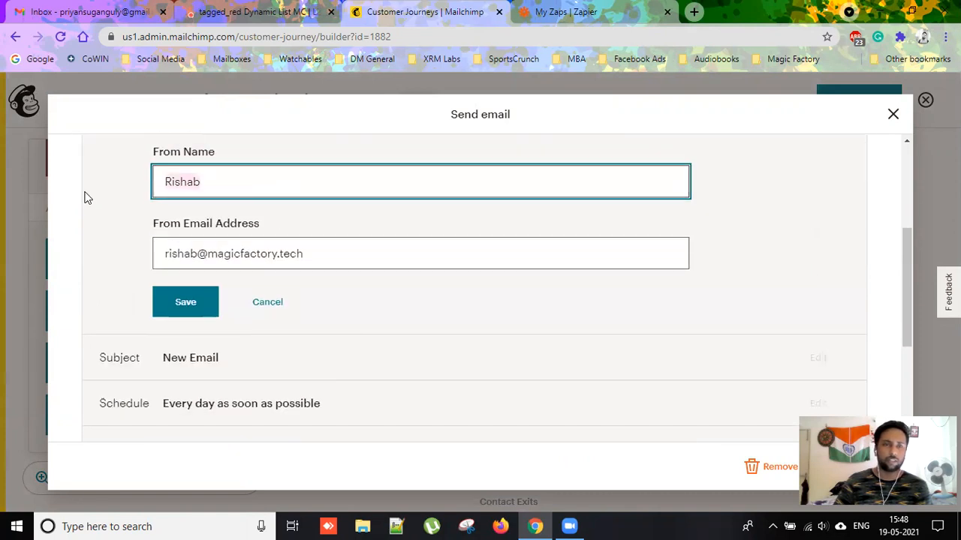
key("ctrl+a")
type("AB")
left_click(258, 250)
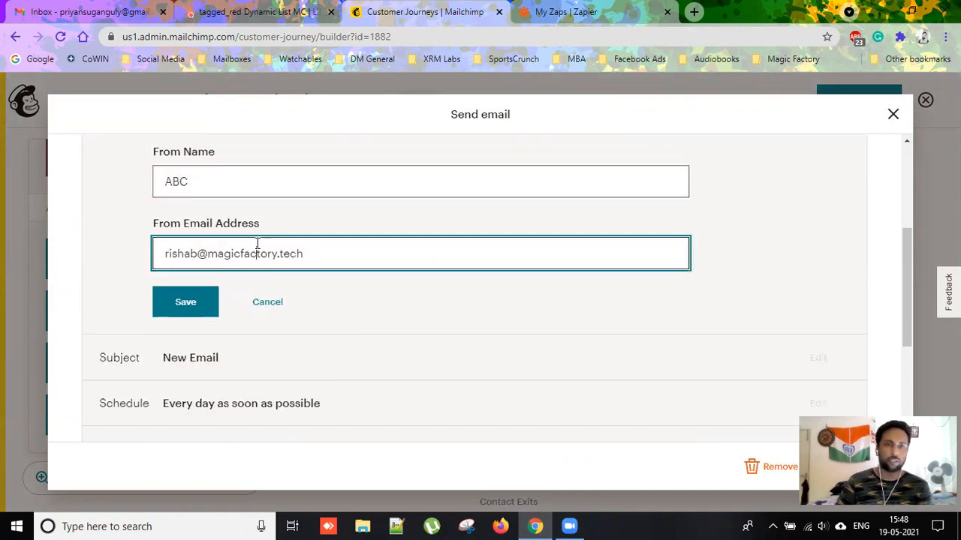
key("ctrl+a")
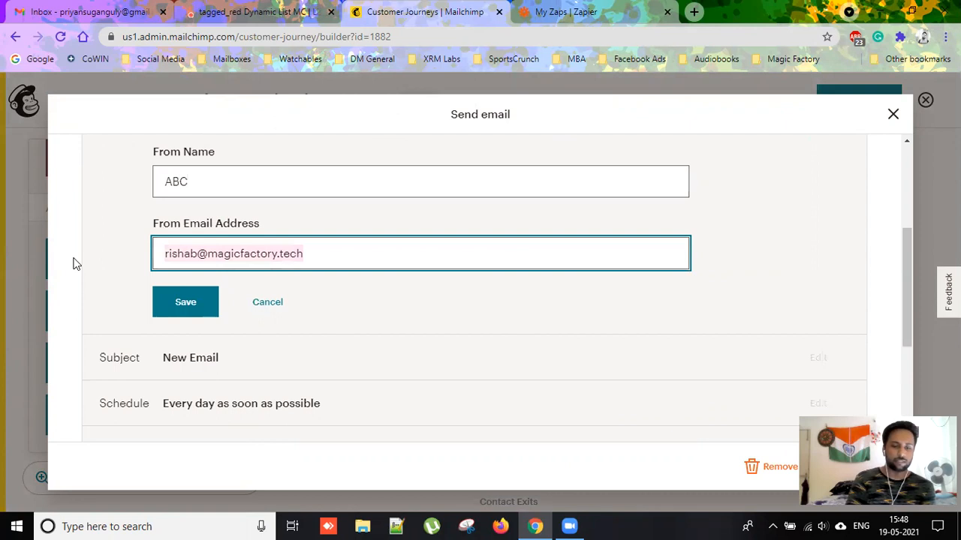
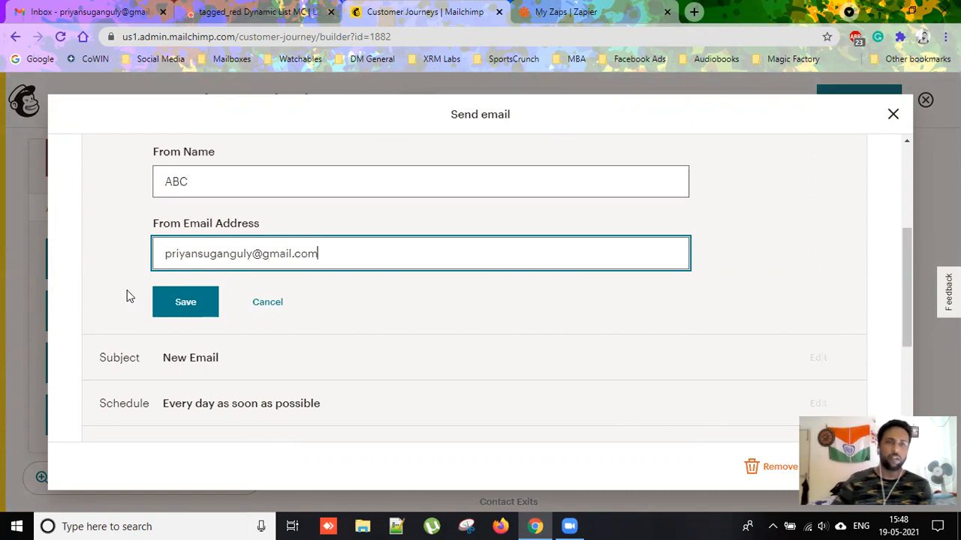
left_click(165, 304)
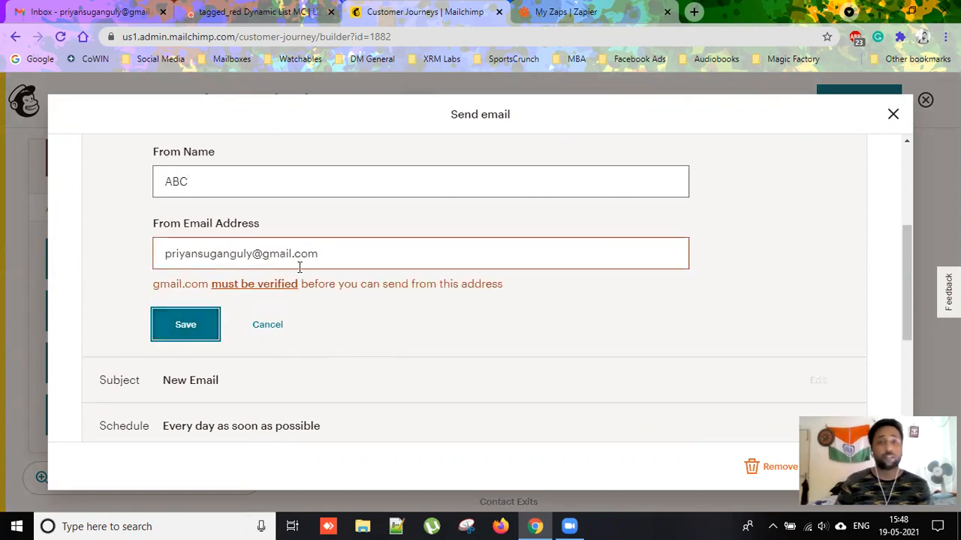
left_click_drag(332, 256, 165, 254)
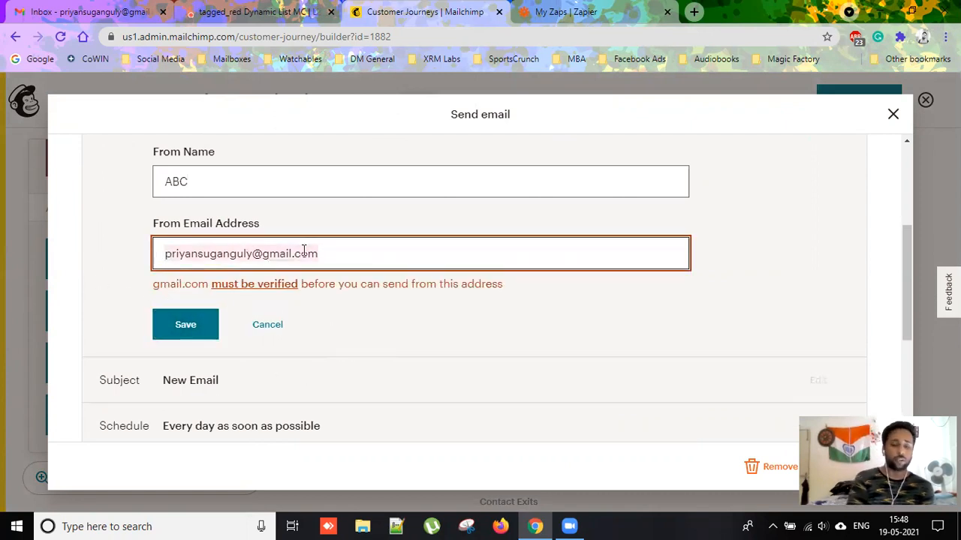
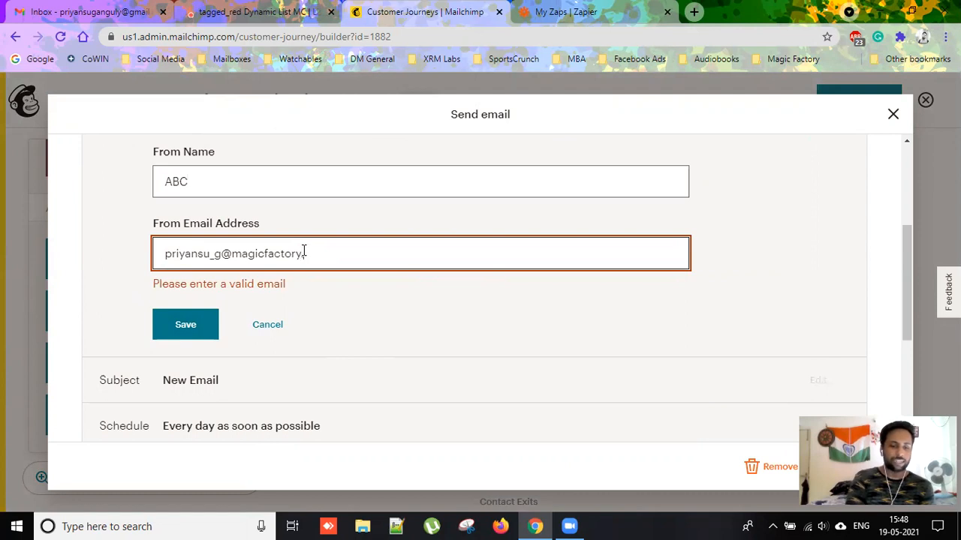
left_click(188, 307)
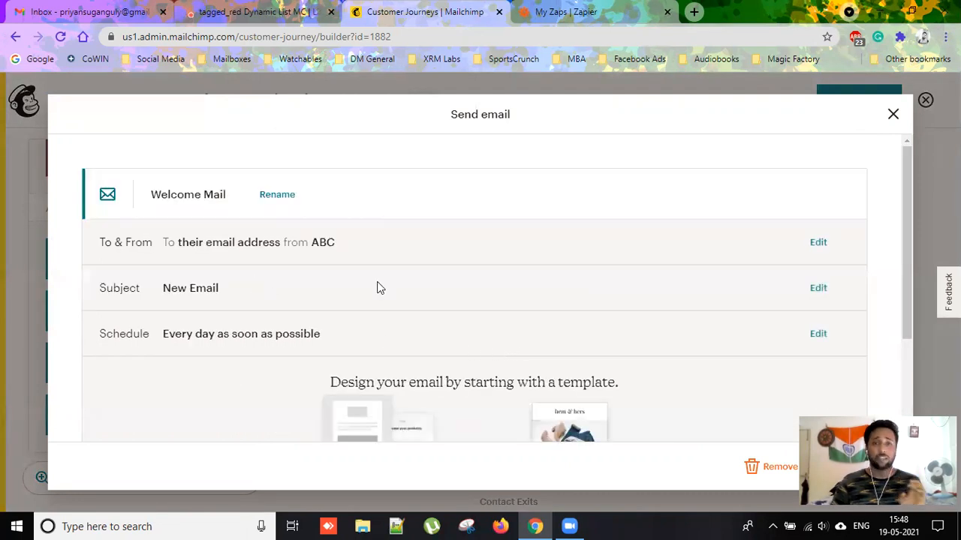
Set both the subject line and preview text to 'Welcome Mail'.
left_click(818, 288)
left_click(270, 365)
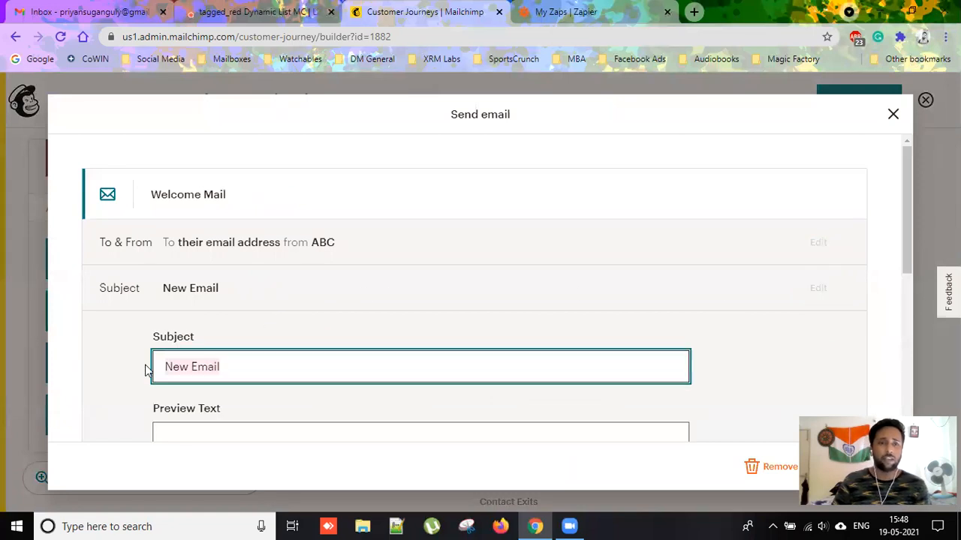
type("Welcome")
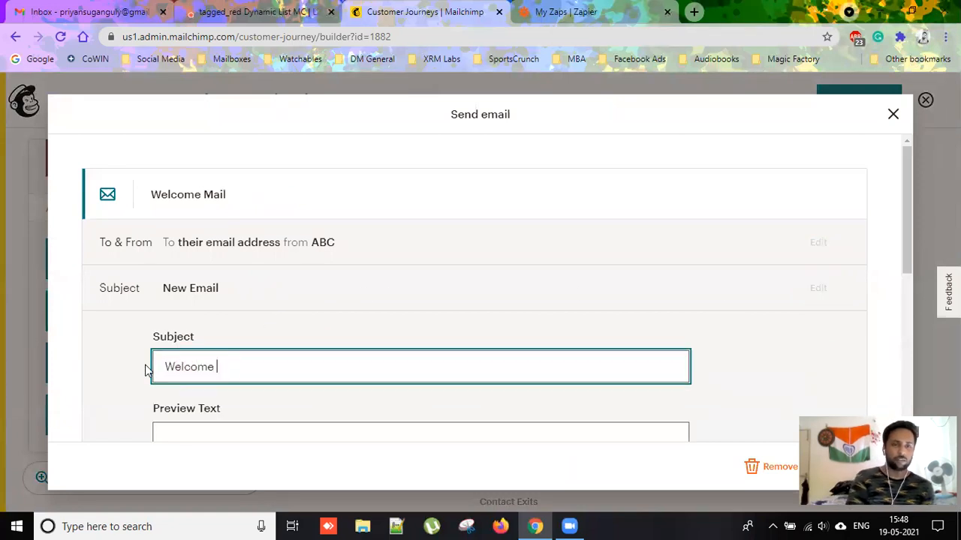
scroll(175, 364, "down", 3)
scroll(278, 186, "up", 2)
left_click(255, 337)
type("Welcome Mail")
left_click(187, 403)
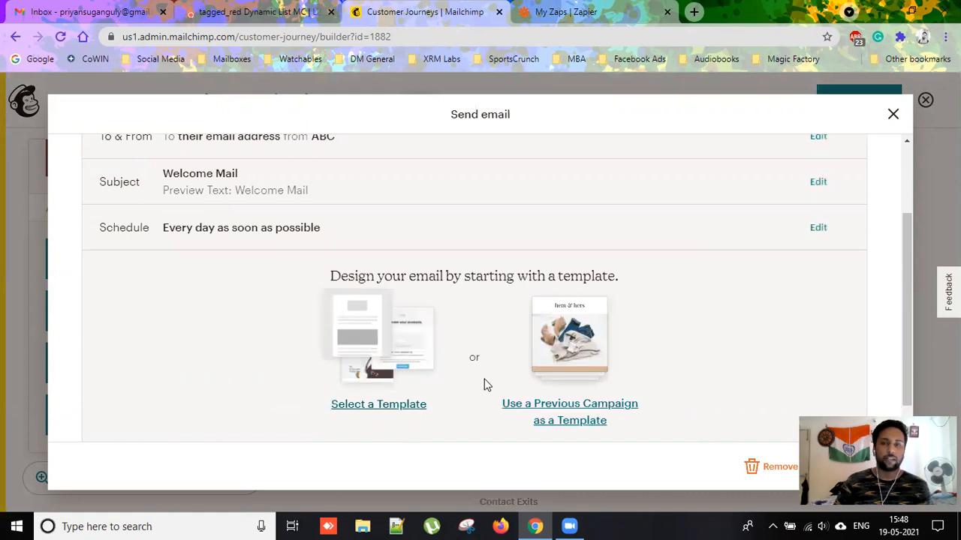
Design the email from the Simple Text template and open its text block.
left_click(409, 350)
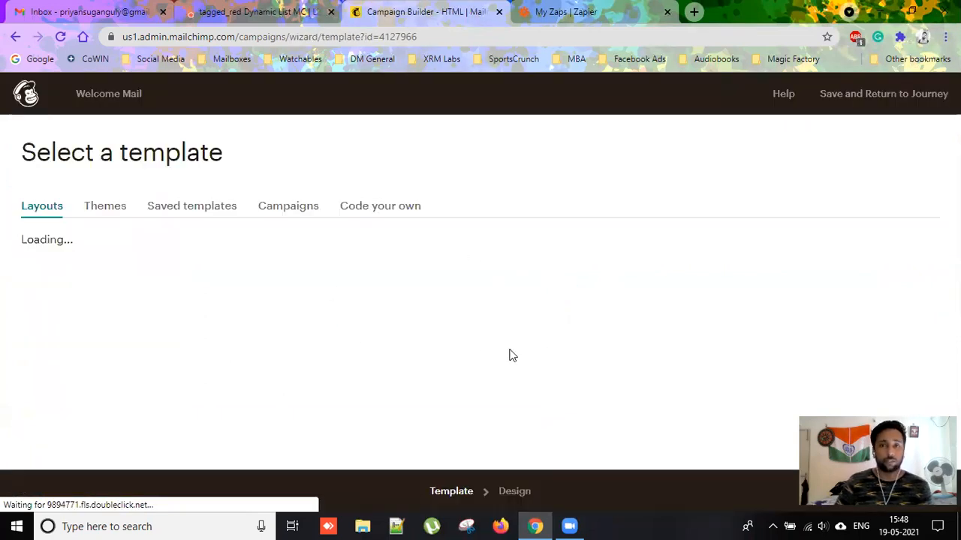
scroll(551, 317, "down", 6)
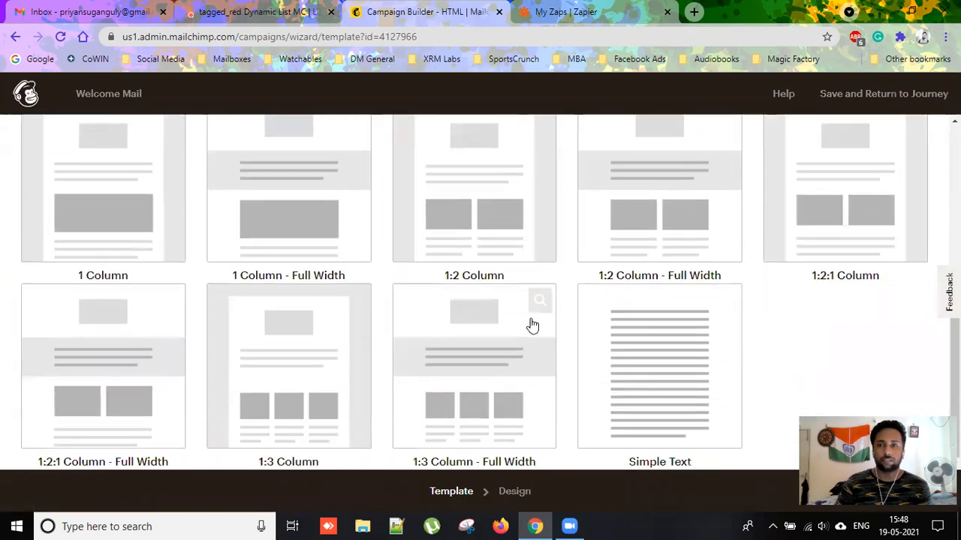
left_click(686, 340)
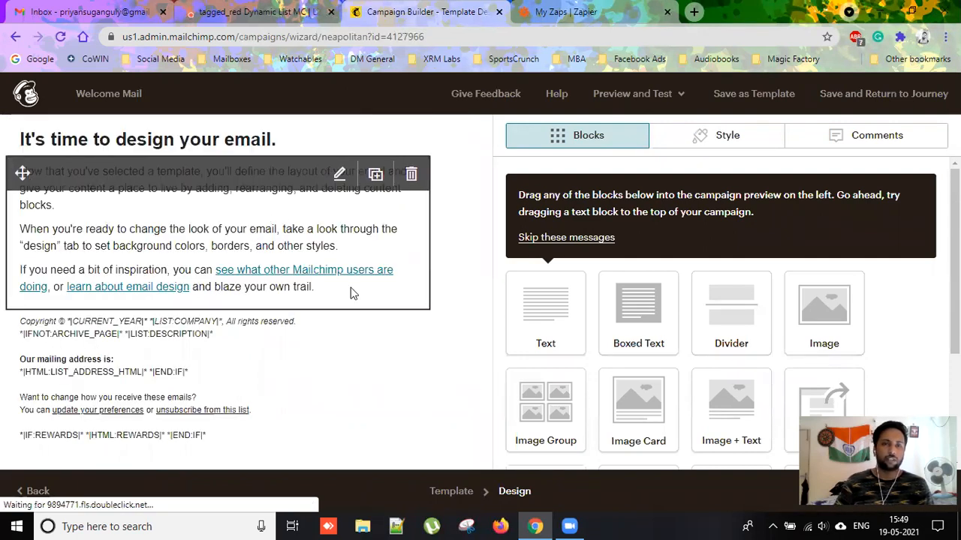
left_click(307, 244)
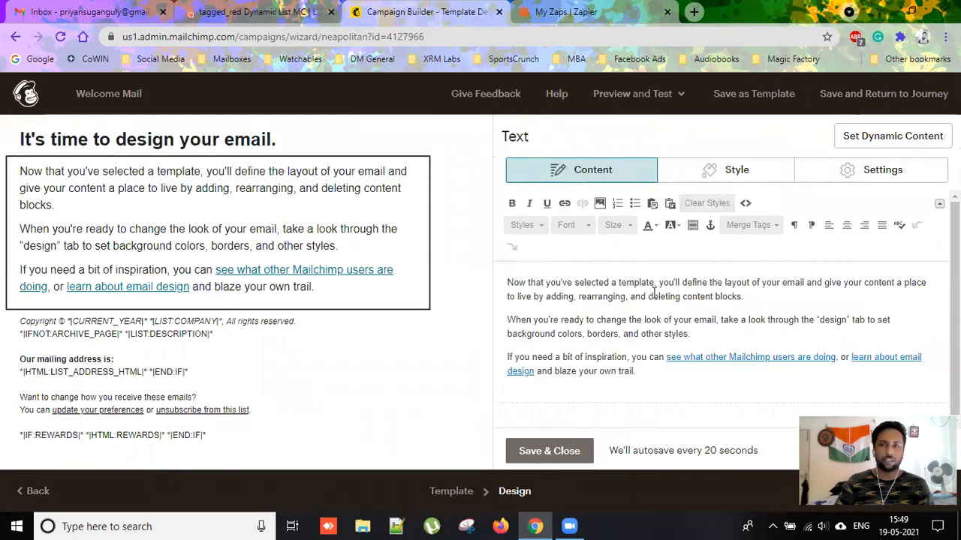
Replace the email body text with 'Welcome Mail', save the block and return to the journey.
double_click(665, 299)
type("Welcome Mail")
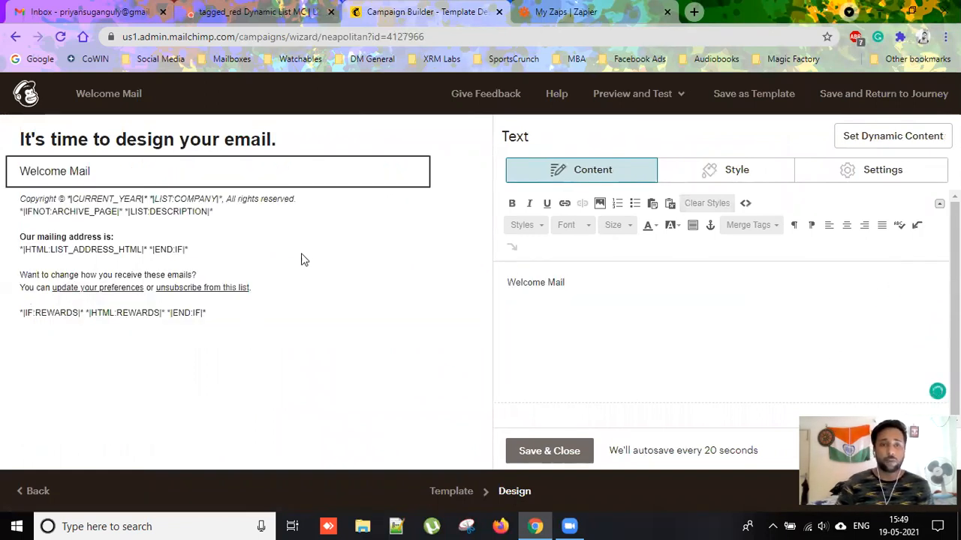
left_click(570, 451)
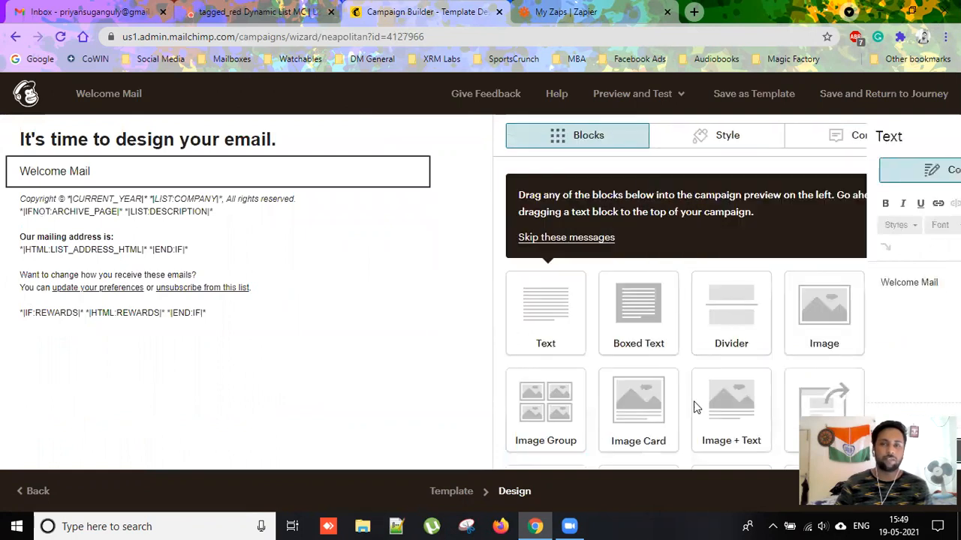
left_click(853, 95)
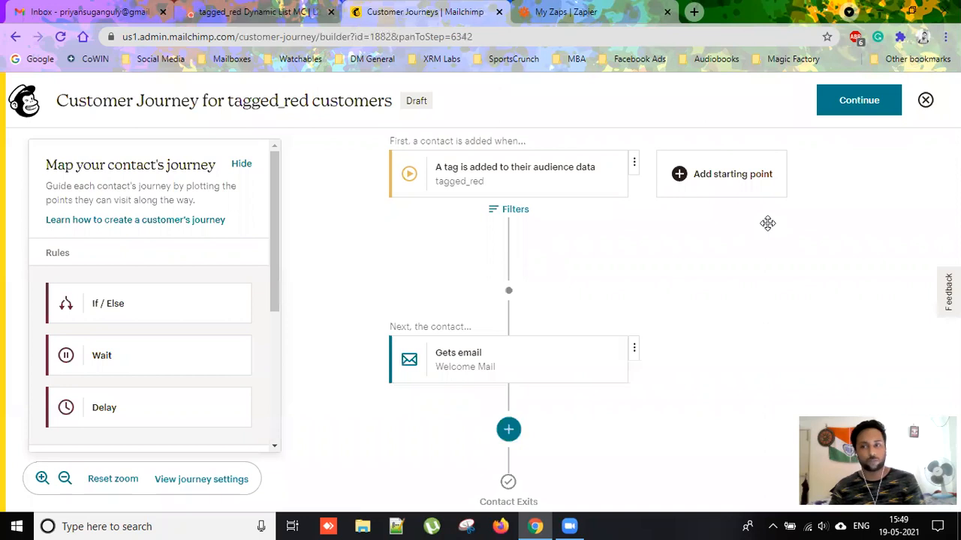
Insert an If / Else split after the Welcome Mail step, abandoning an extra Wait step.
left_click(147, 308)
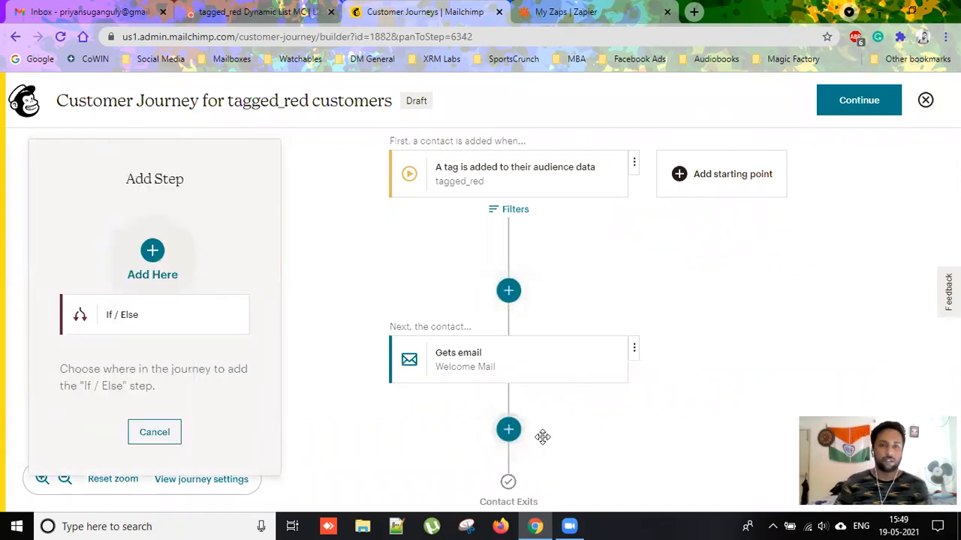
left_click(509, 430)
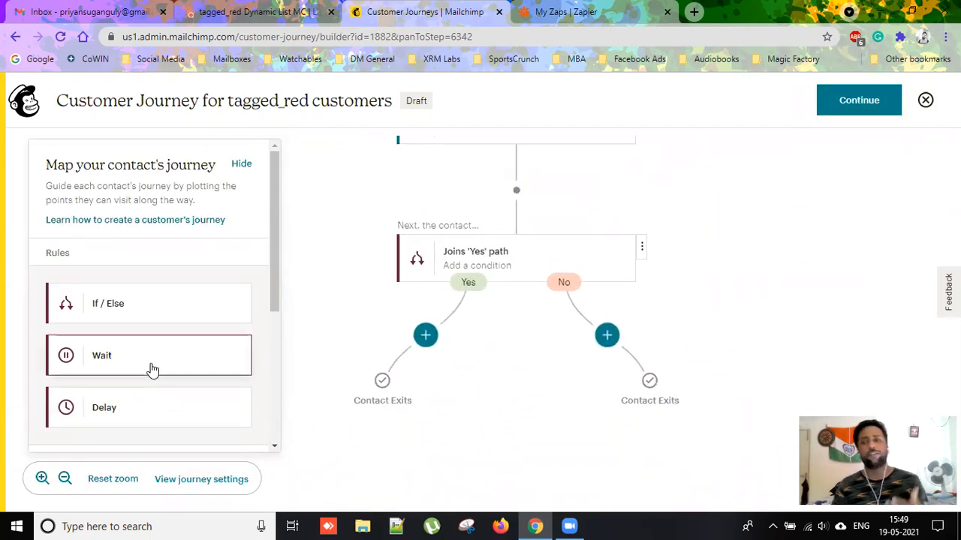
left_click(199, 373)
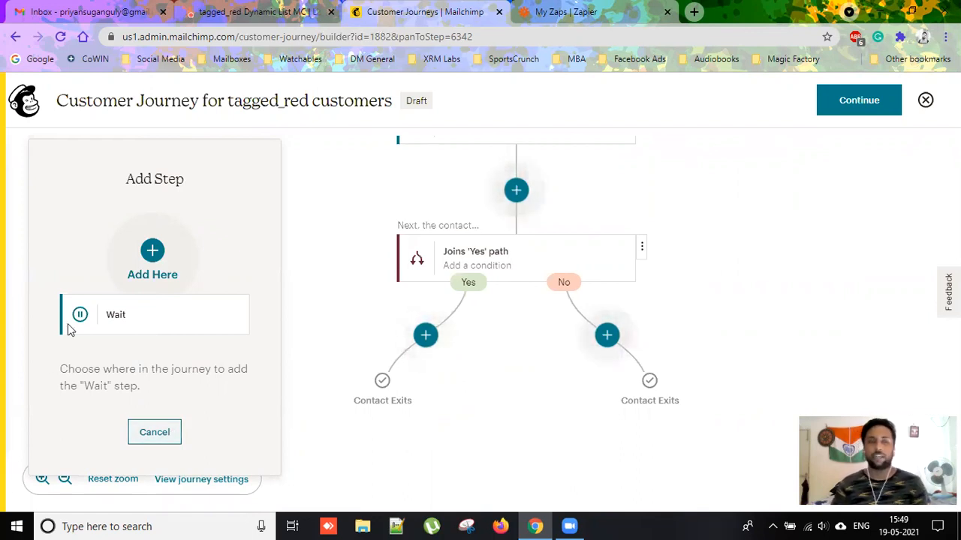
left_click(154, 433)
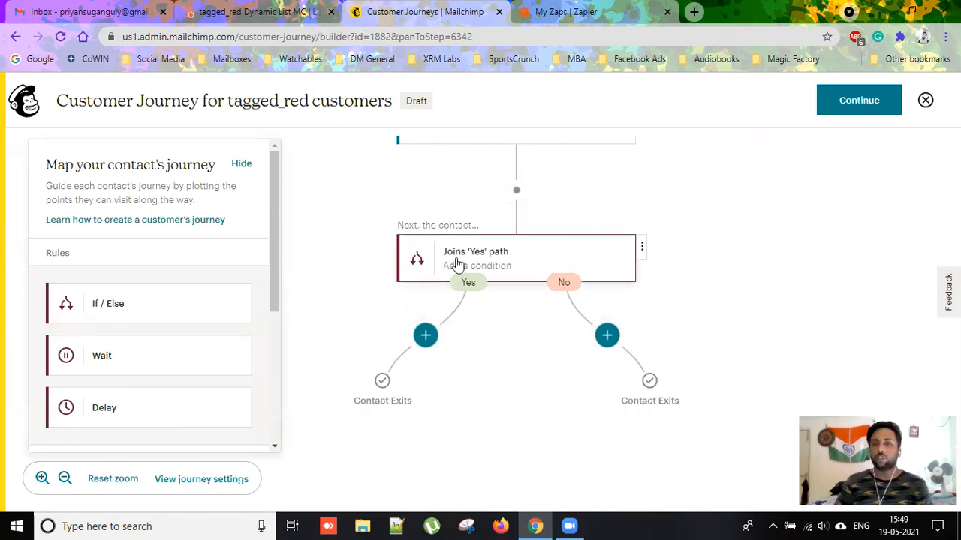
Set the If / Else condition to Campaign Activity, opened, Welcome Mail, and save it.
left_click(529, 264)
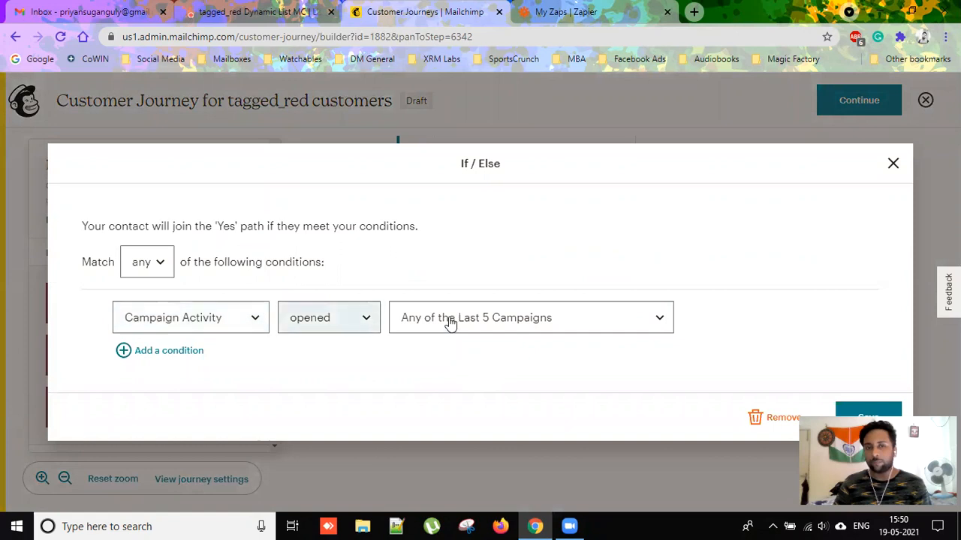
left_click(225, 318)
scroll(270, 405, "down", 1)
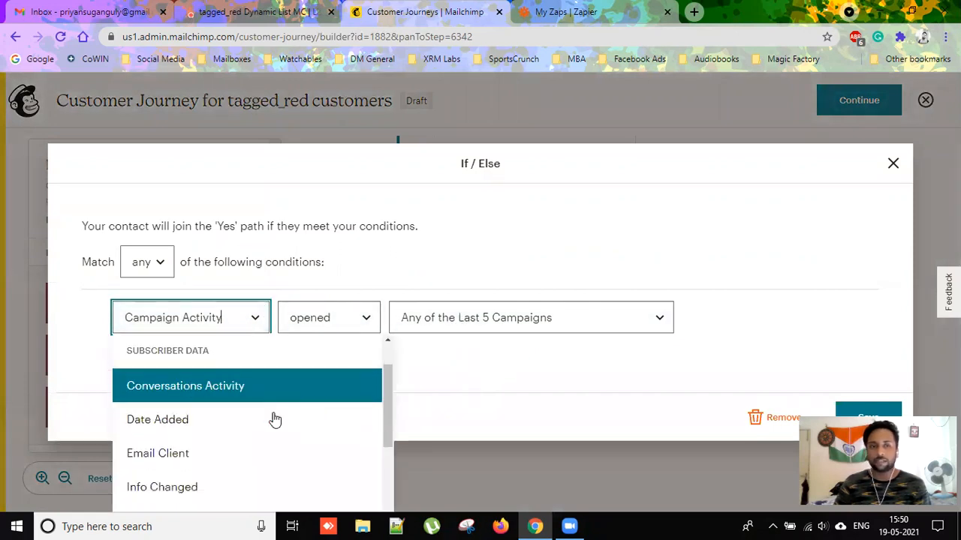
scroll(273, 422, "down", 3)
scroll(272, 423, "up", 5)
left_click(193, 386)
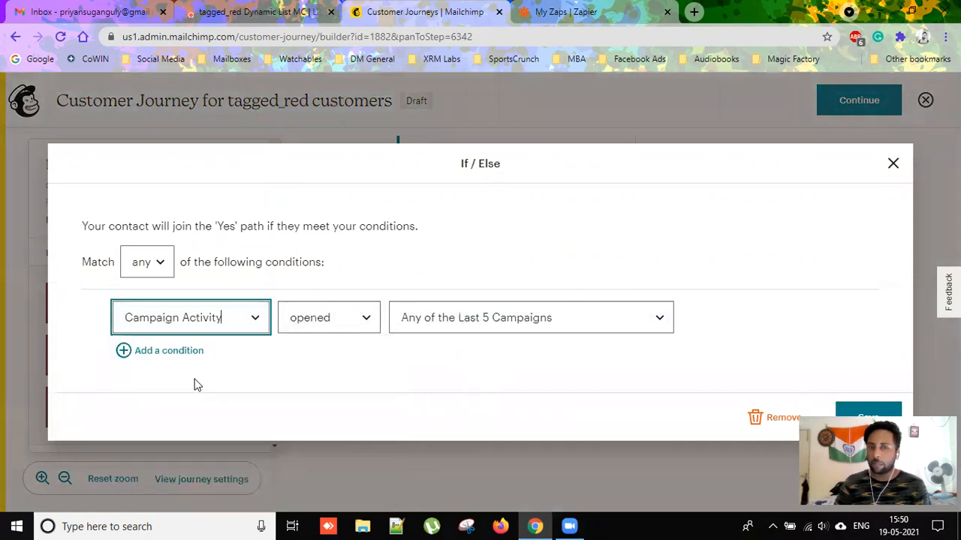
left_click(358, 316)
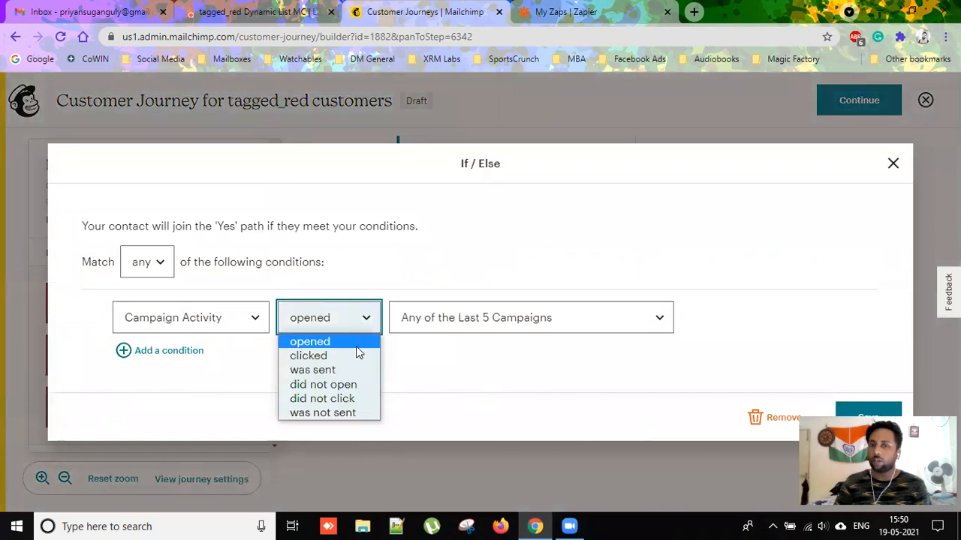
left_click(357, 346)
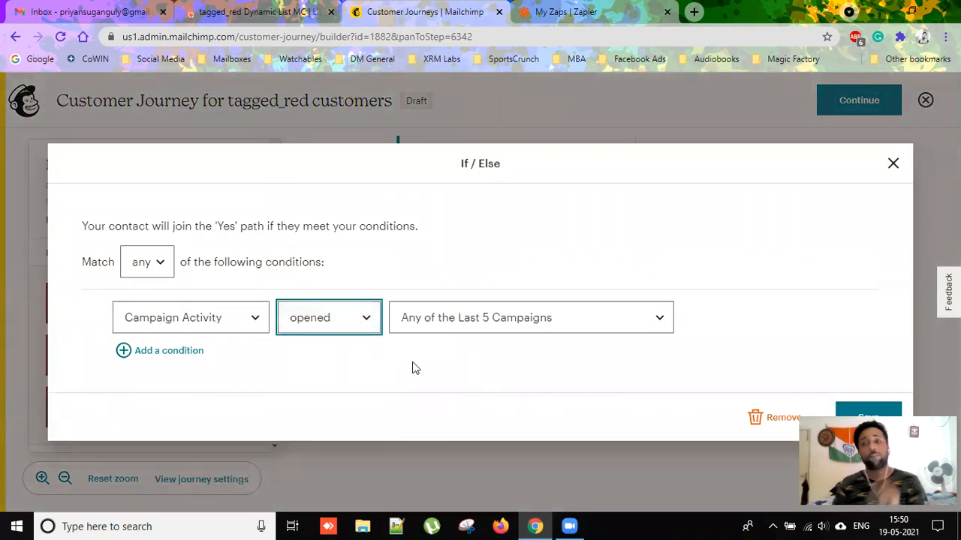
left_click(629, 328)
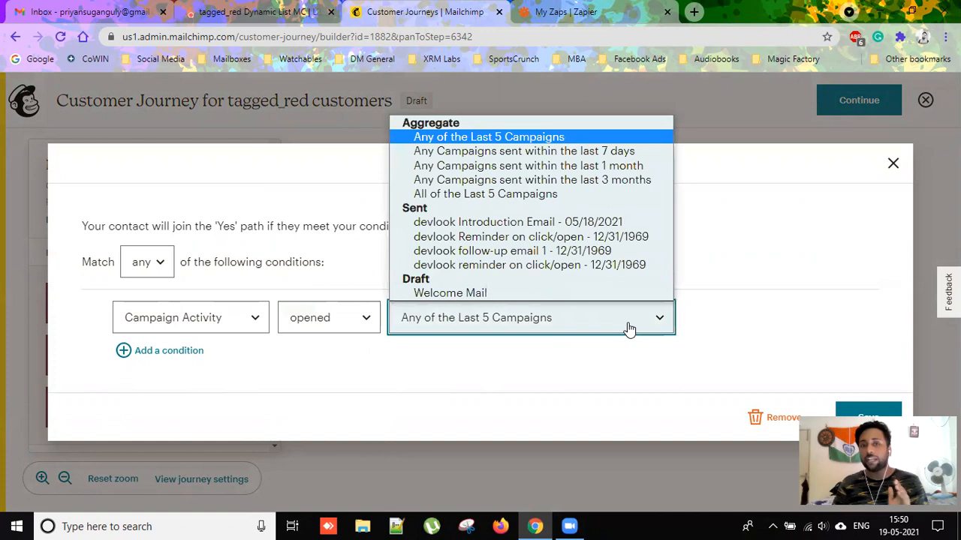
left_click(460, 293)
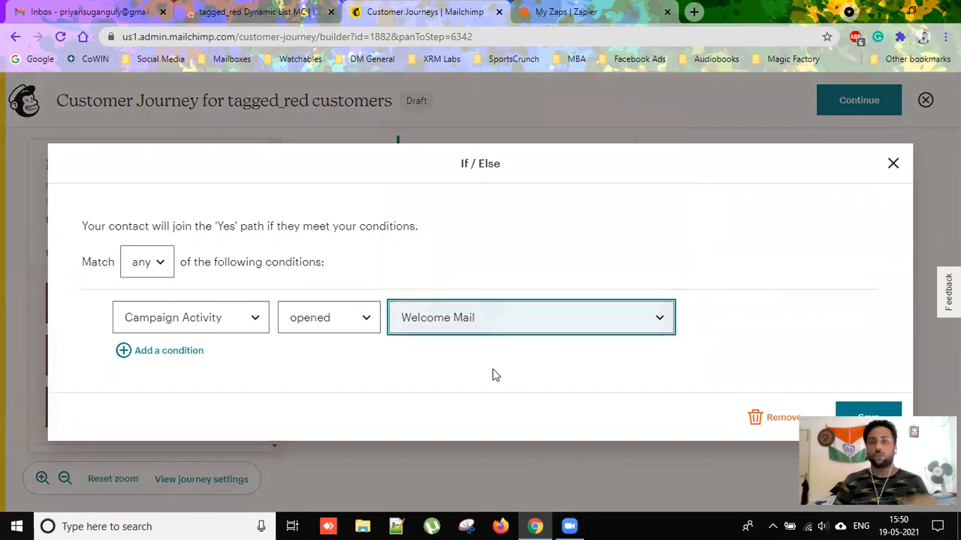
left_click(869, 414)
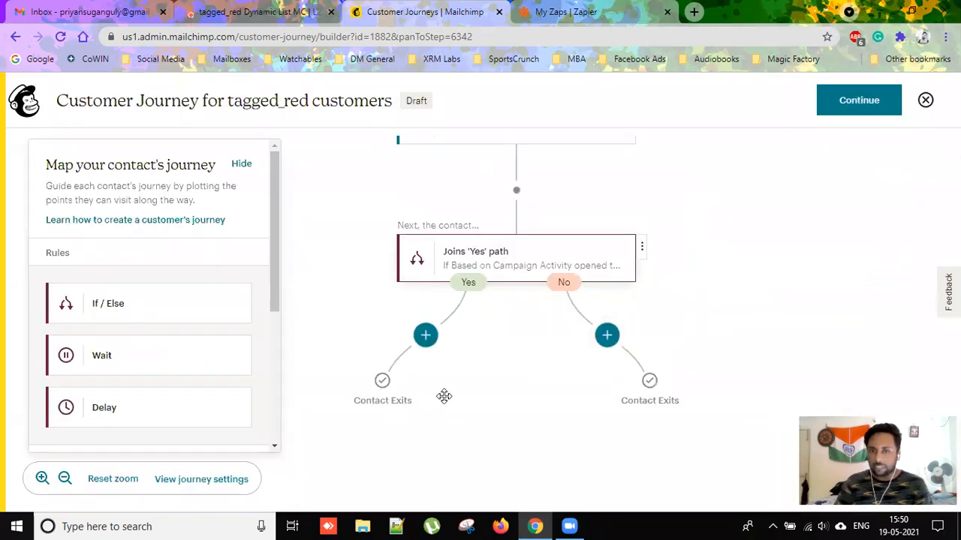
Add a send-email step on the Yes path.
left_click(425, 335)
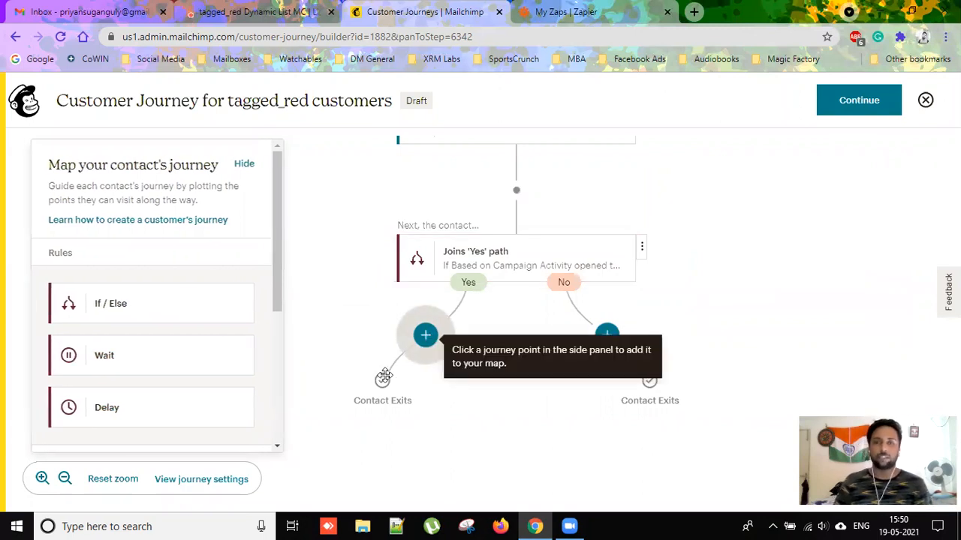
scroll(122, 394, "down", 3)
left_click(141, 374)
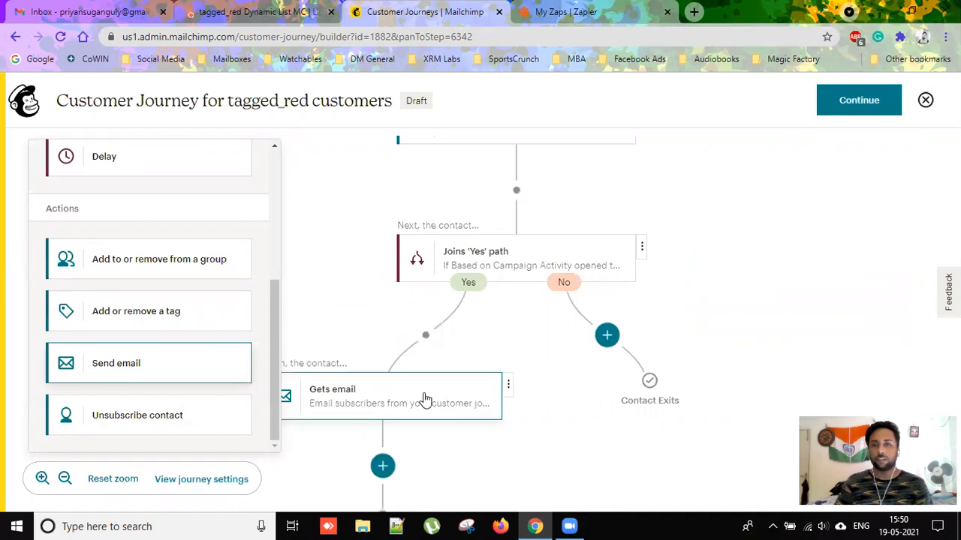
Add a tag step on the Yes path that adds the devlook Warm Leads tag.
left_click(425, 336)
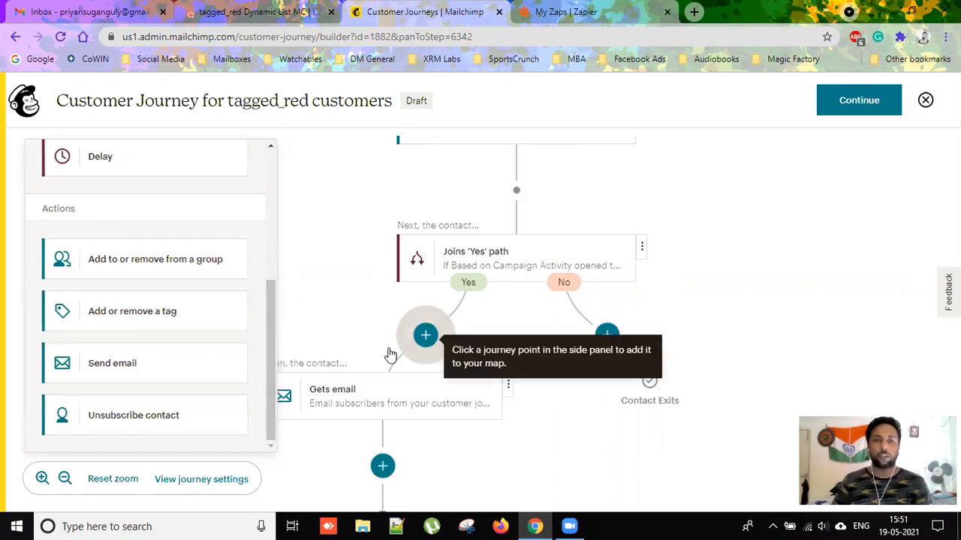
left_click(139, 317)
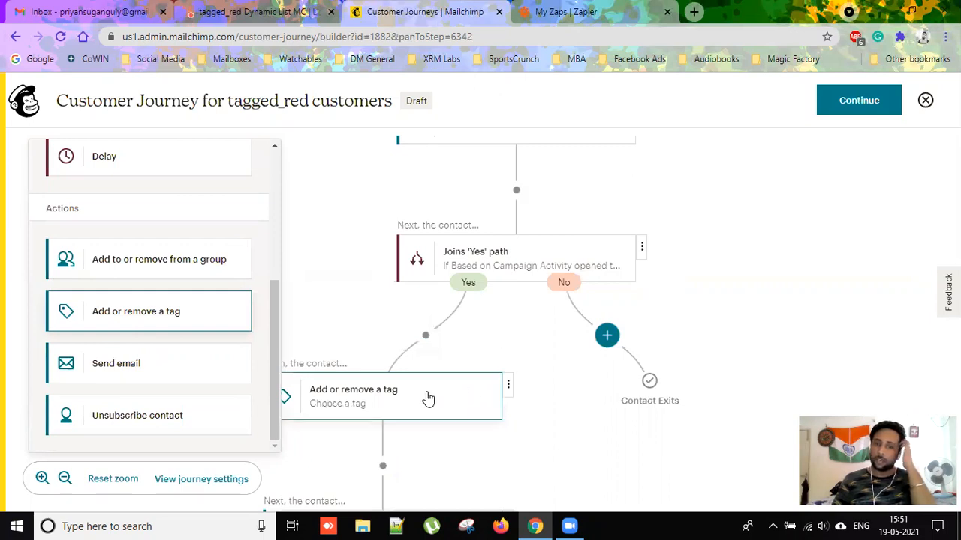
left_click(422, 398)
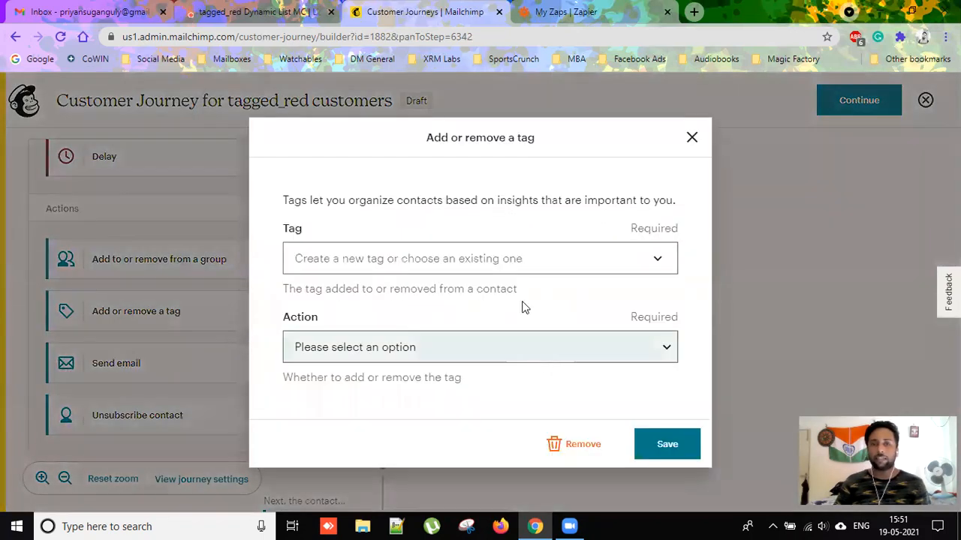
left_click(581, 258)
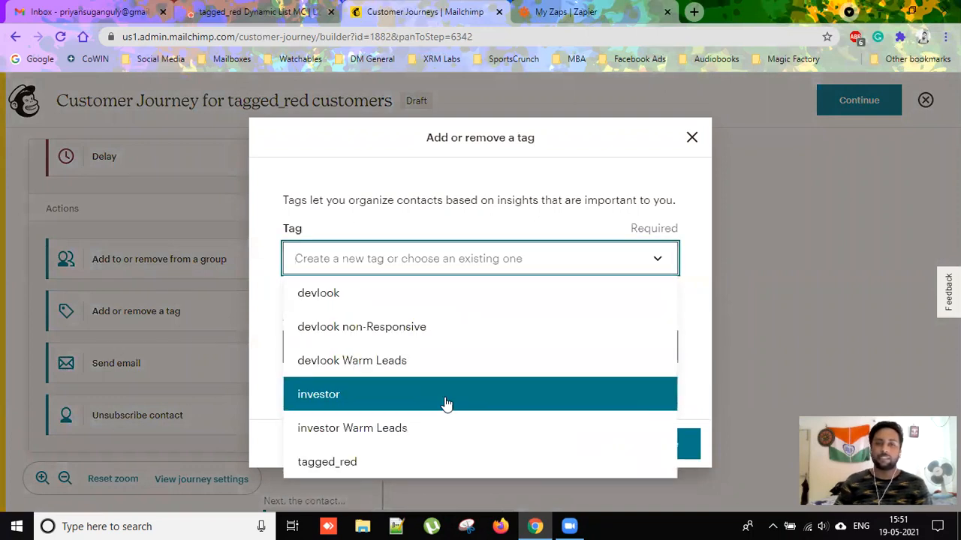
left_click(381, 372)
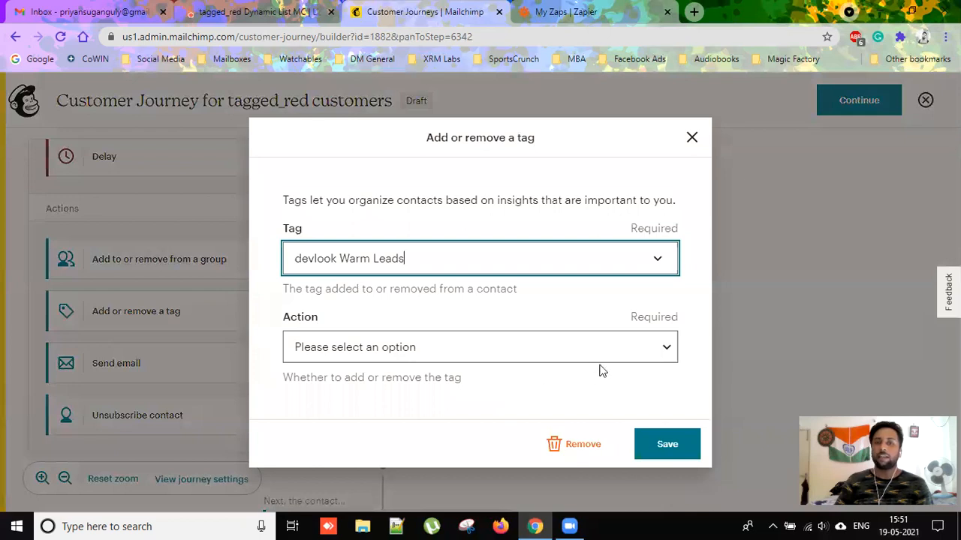
left_click(630, 359)
left_click(440, 388)
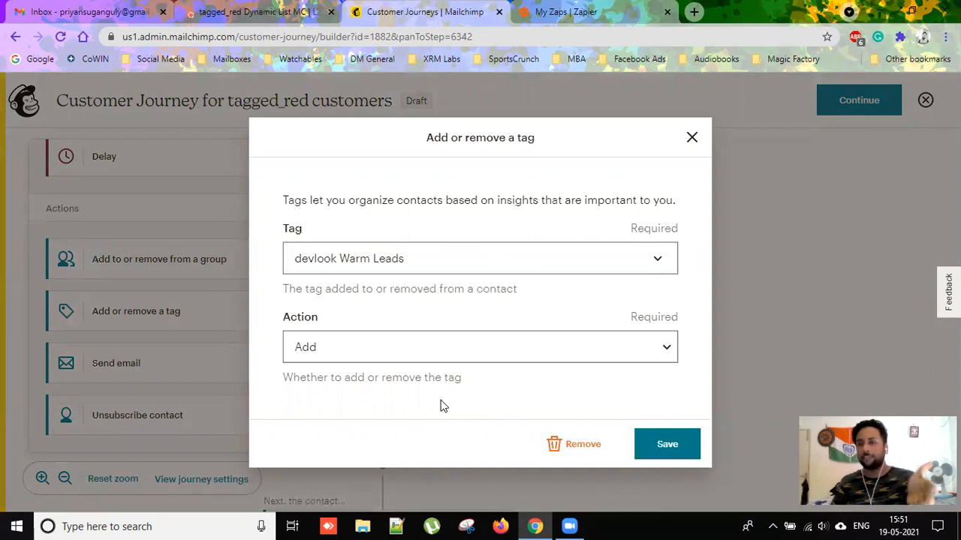
left_click(676, 447)
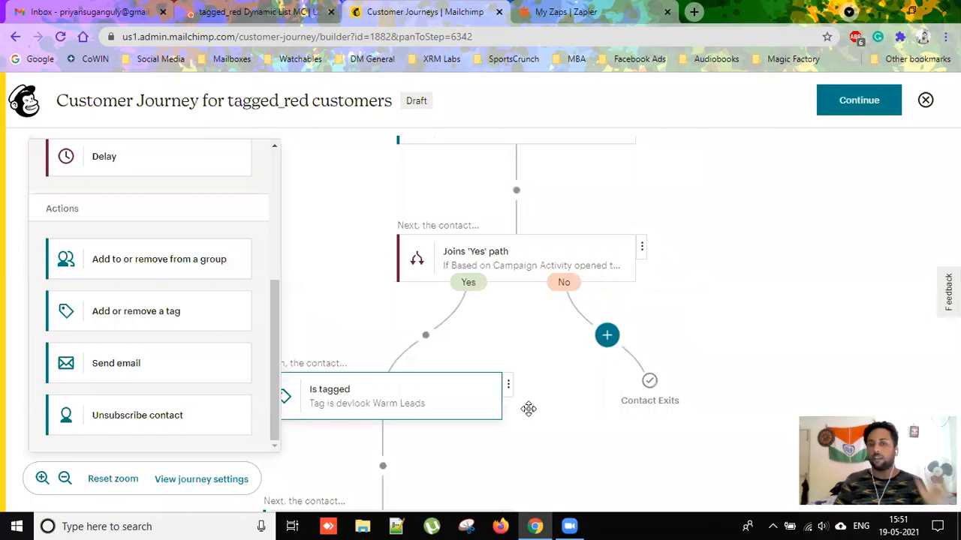
left_click(512, 372)
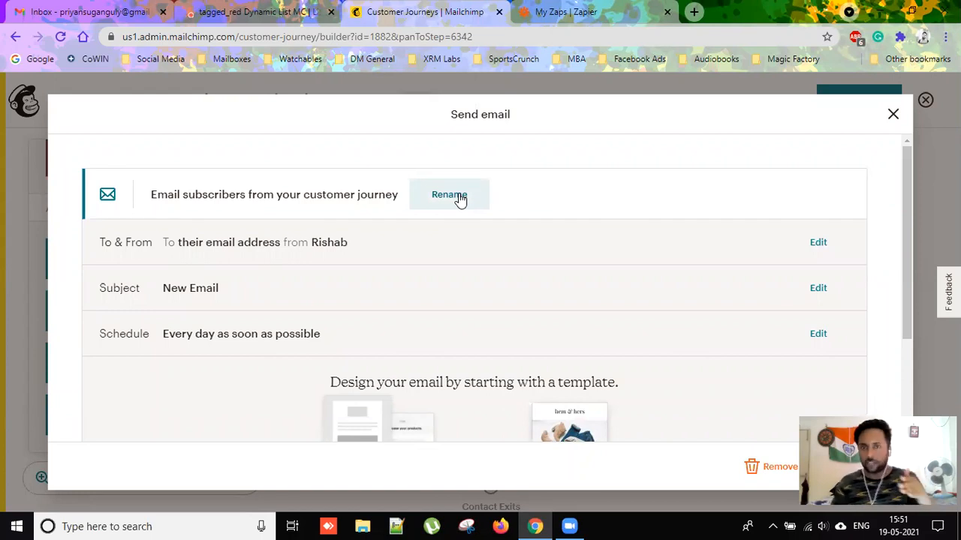
Rename the Yes-path email to 'You opened our Mail!'.
left_click(460, 199)
left_click_drag(420, 196, 105, 207)
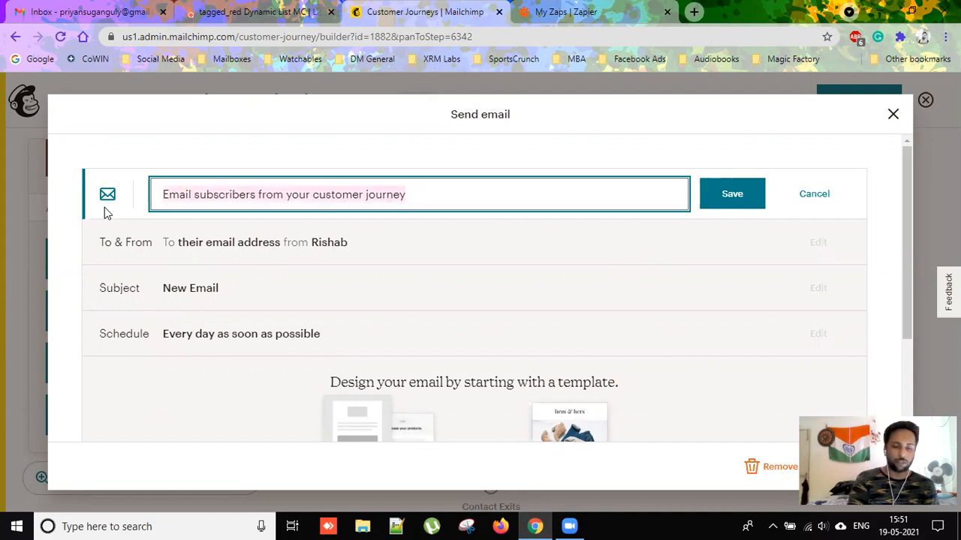
type("You op")
type("ened our ")
type("mma")
key("BackSpace")
key("BackSpace")
key("BackSpace")
type("Mail!")
key("ctrl+a")
key("ctrl+c")
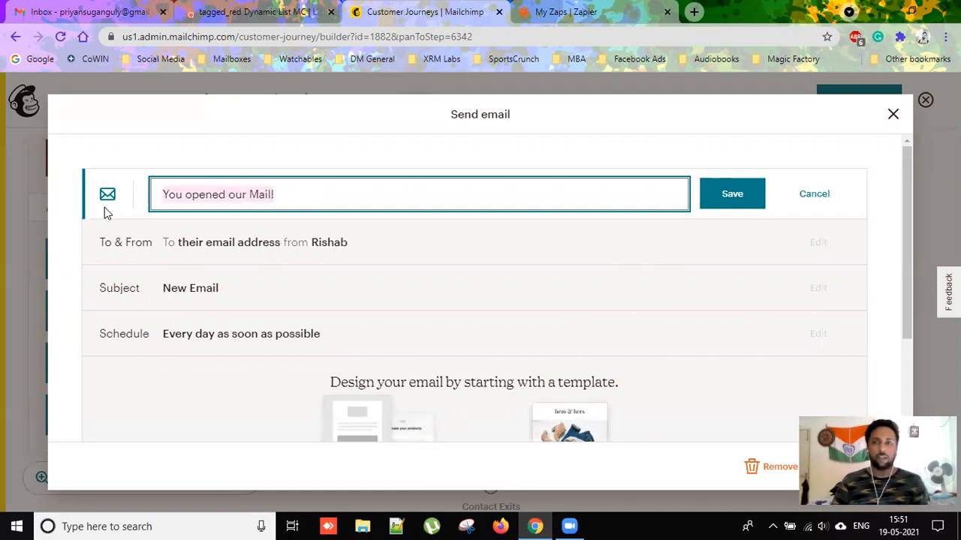
left_click(751, 193)
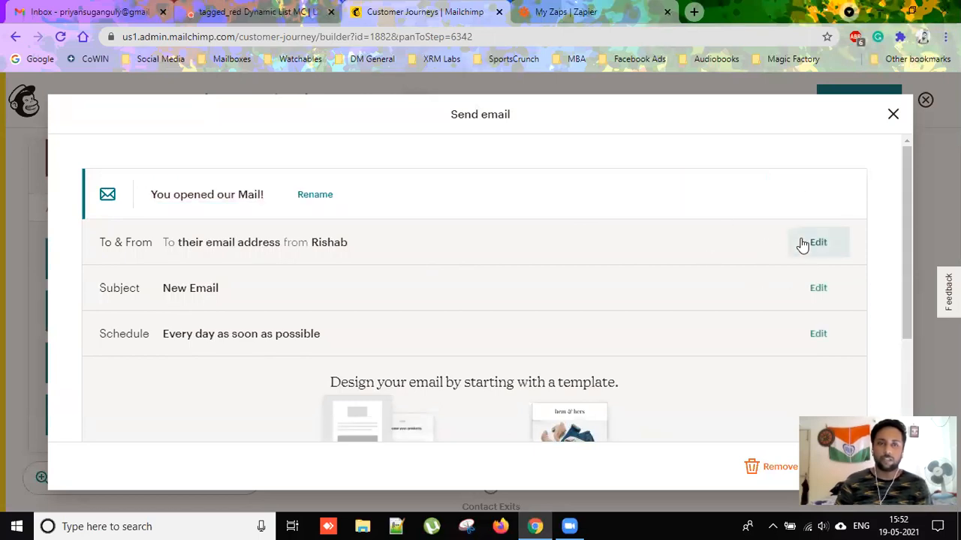
Set the sender name to ABC, change the sender address's user part, and save.
left_click(821, 253)
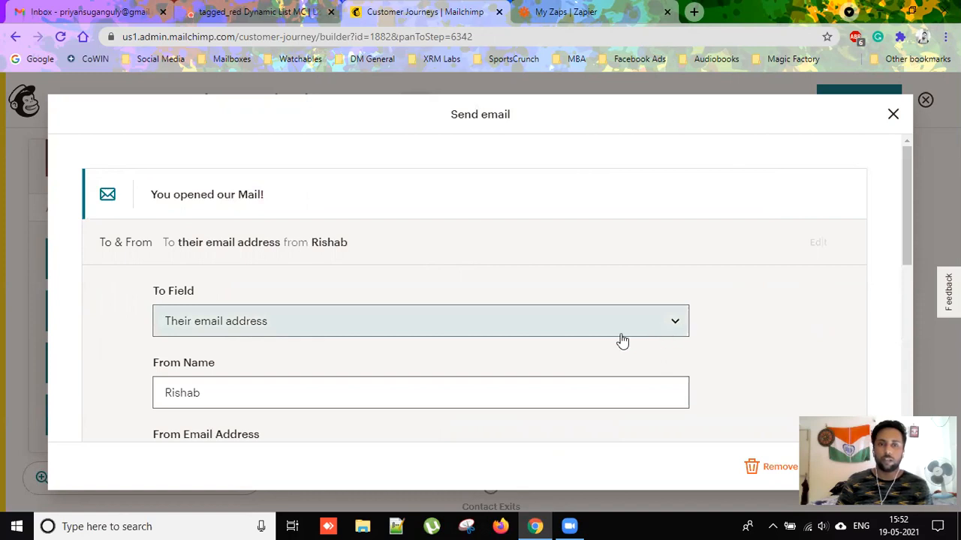
left_click(601, 394)
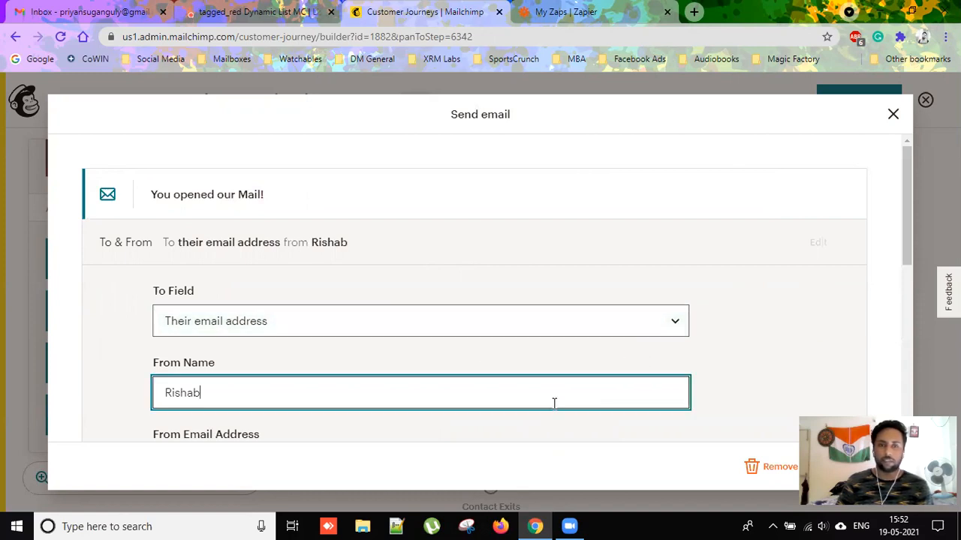
key("ctrl+a")
type("ABC")
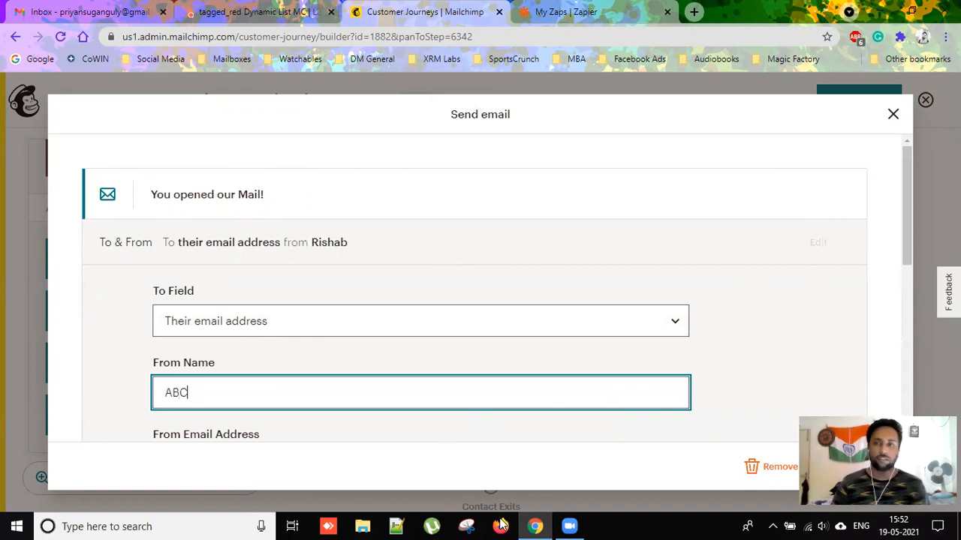
scroll(292, 287, "down", 3)
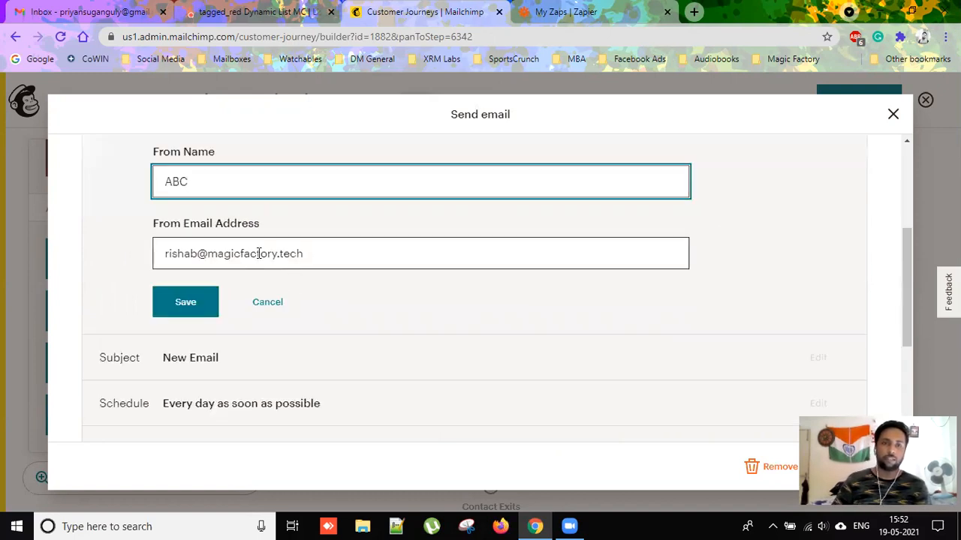
left_click_drag(197, 254, 114, 249)
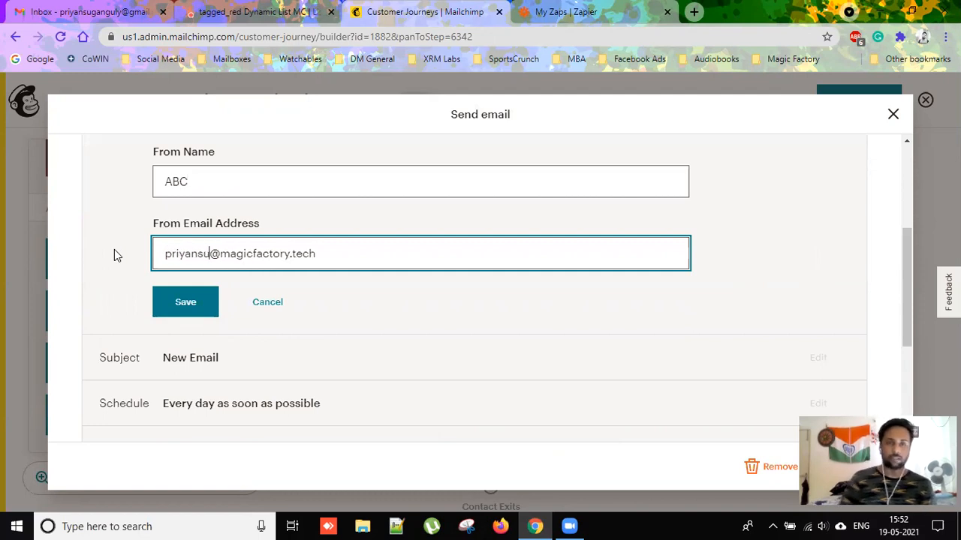
left_click(180, 301)
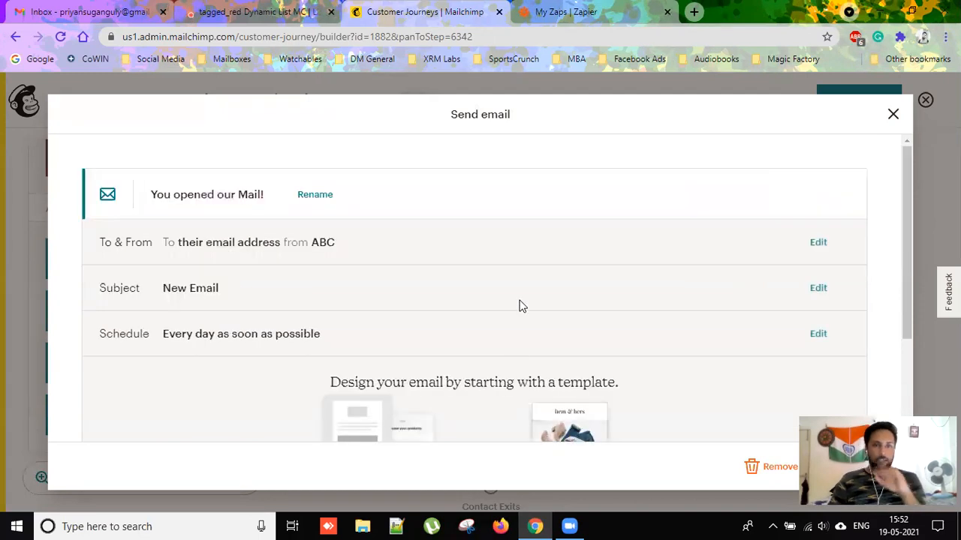
left_click(817, 288)
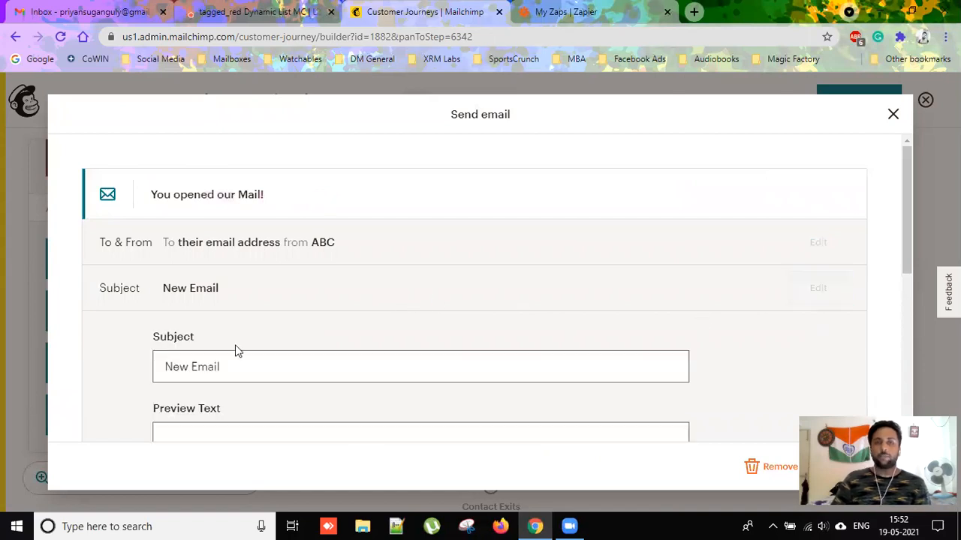
Set both subject and preview text to 'You opened our Mail!'.
scroll(253, 369, "down", 1)
left_click_drag(245, 299, 92, 303)
key("ctrl+v")
left_click(300, 367)
key("ctrl+v")
left_click(210, 440)
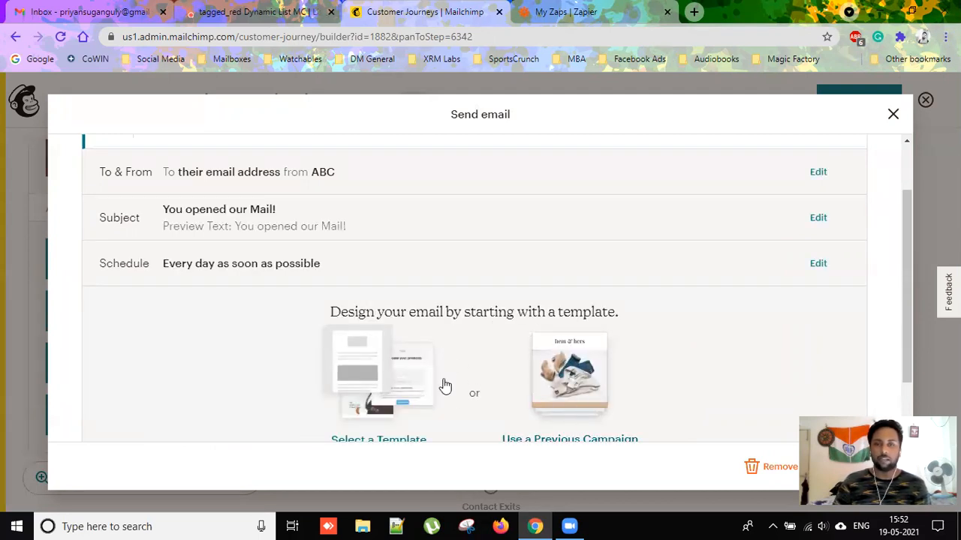
Use the Simple Text template with body 'You opened our Mail!', then return to the journey.
scroll(400, 342, "down", 1)
left_click(400, 341)
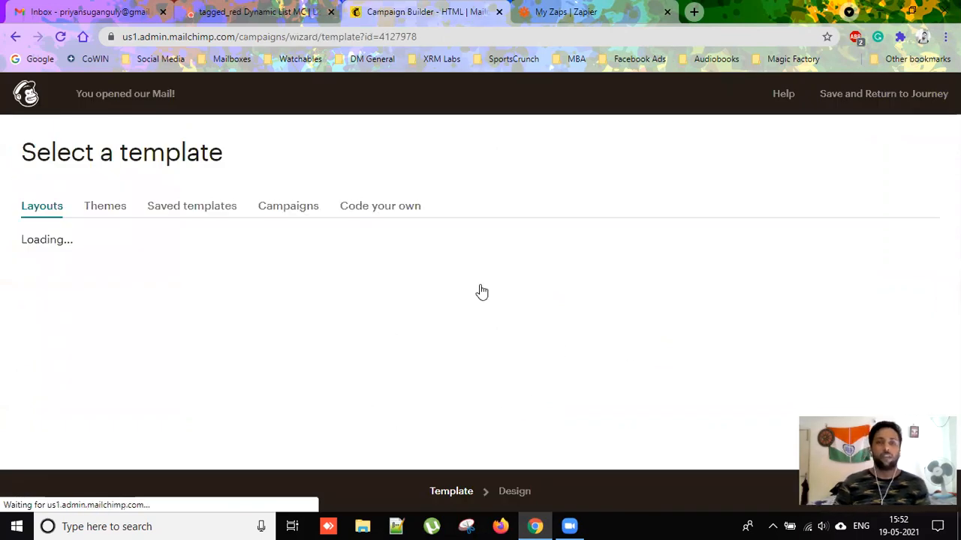
scroll(574, 315, "down", 5)
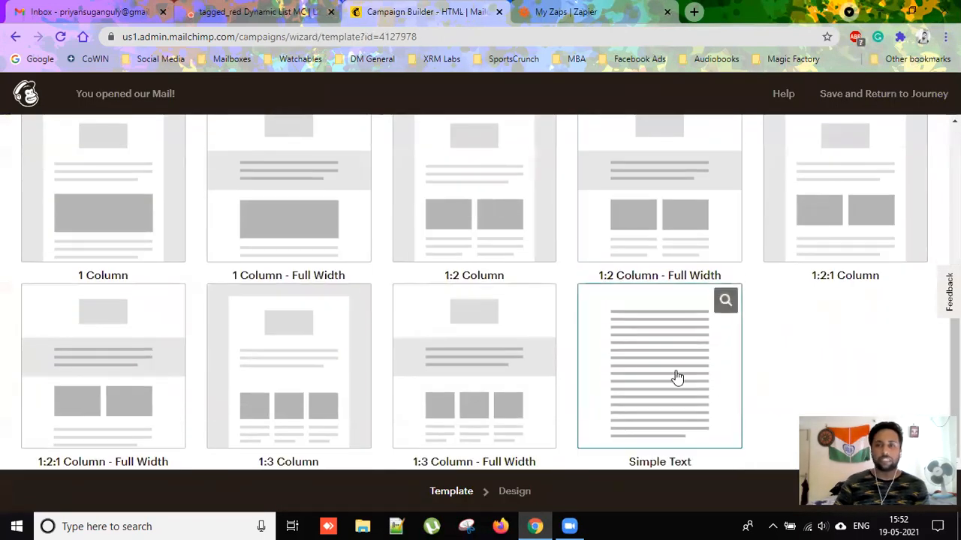
left_click(676, 377)
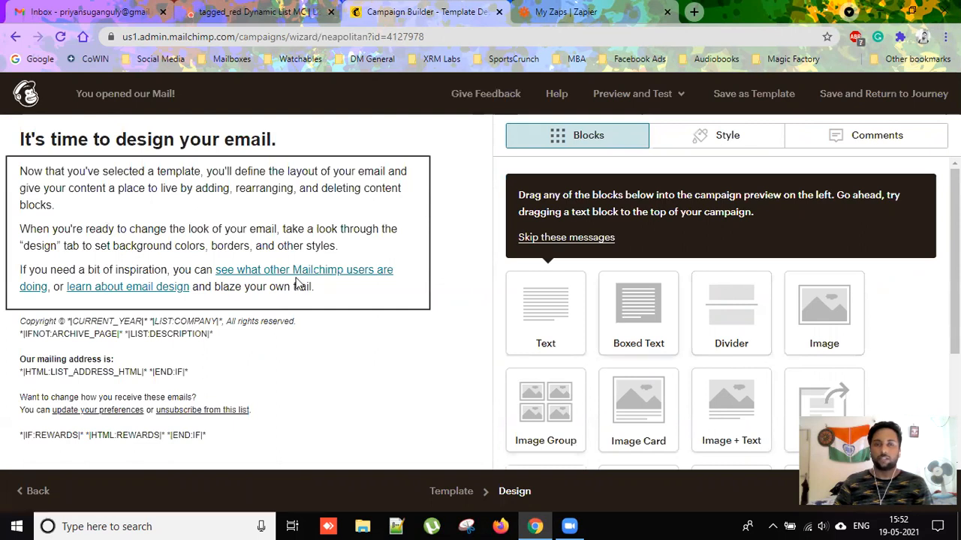
left_click(297, 284)
key("ctrl+a")
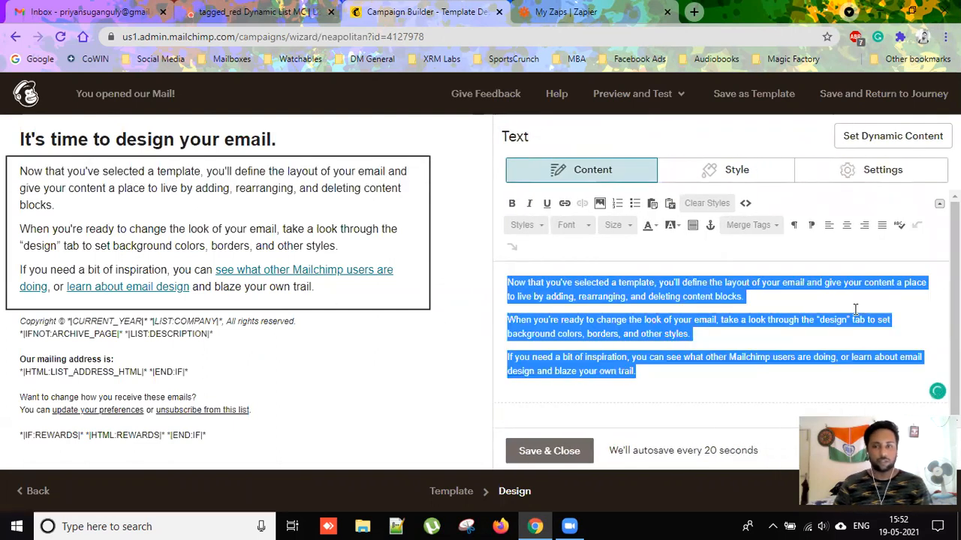
key("ctrl+v")
left_click(556, 450)
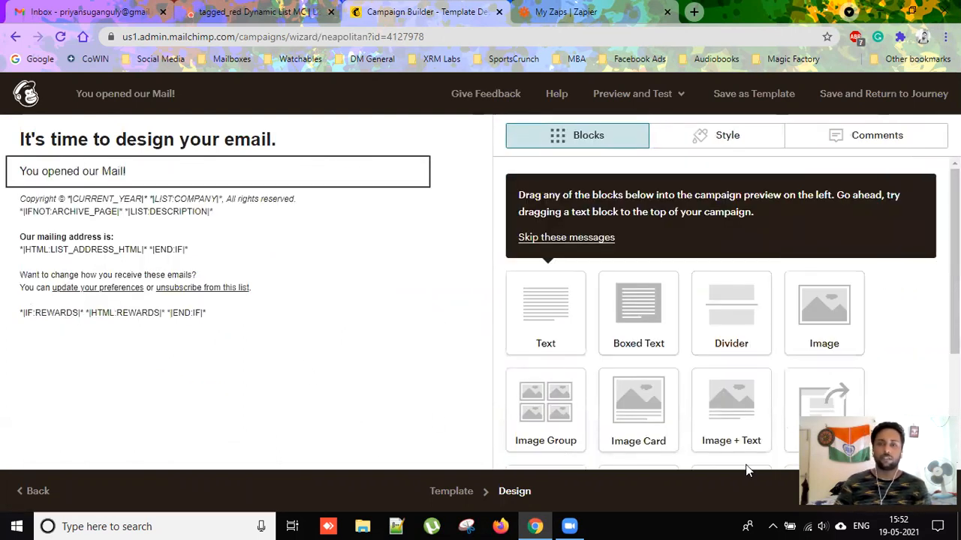
left_click(926, 95)
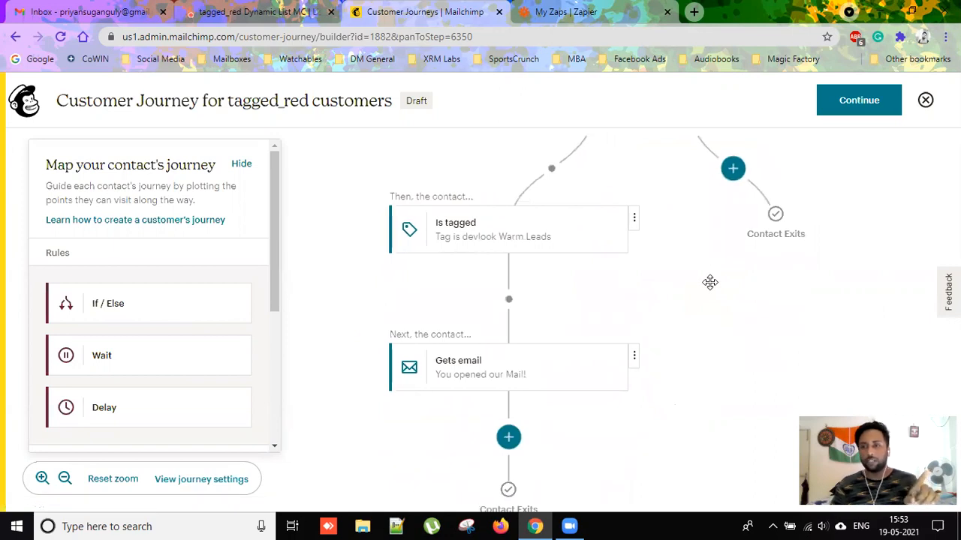
Add a Send email step on the If/Else No branch.
left_click_drag(744, 298, 741, 298)
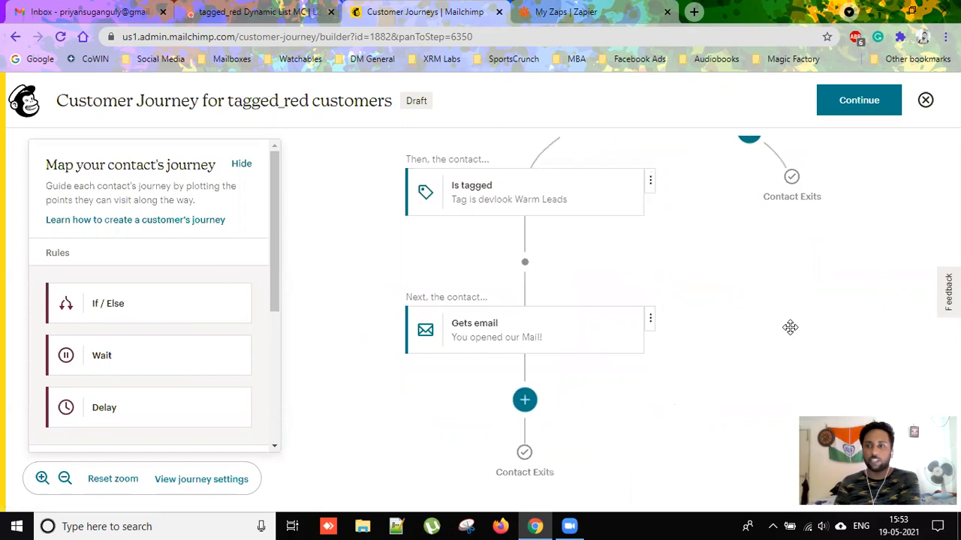
left_click_drag(785, 307, 669, 390)
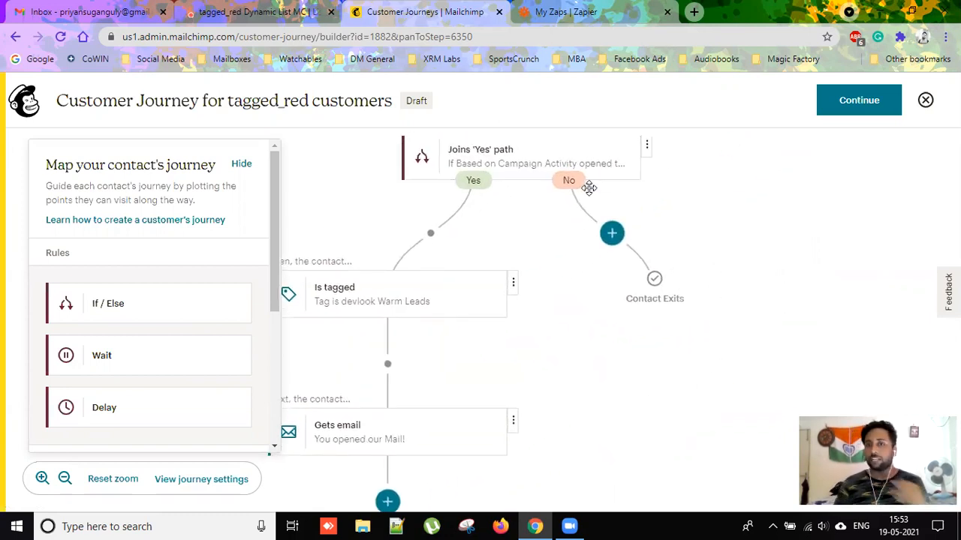
left_click(609, 233)
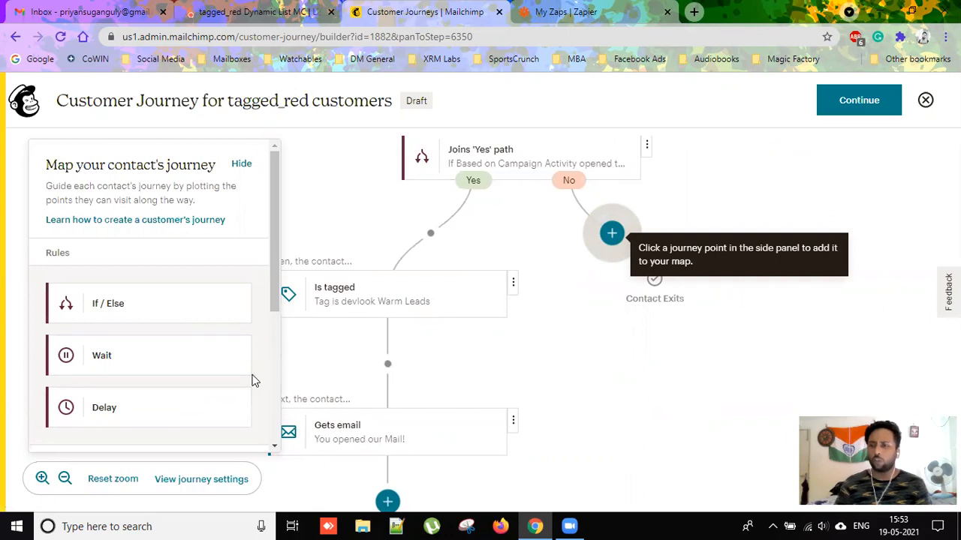
scroll(180, 349, "down", 3)
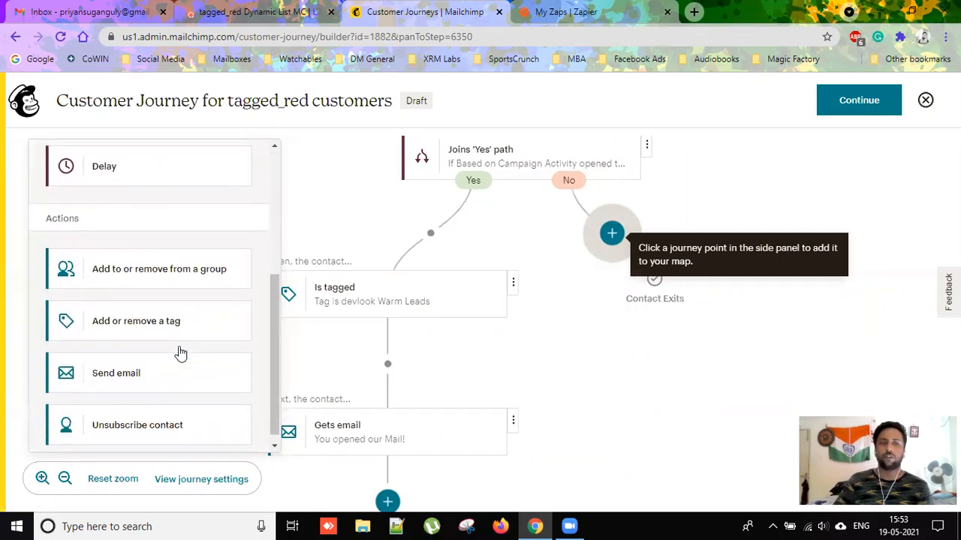
left_click(250, 364)
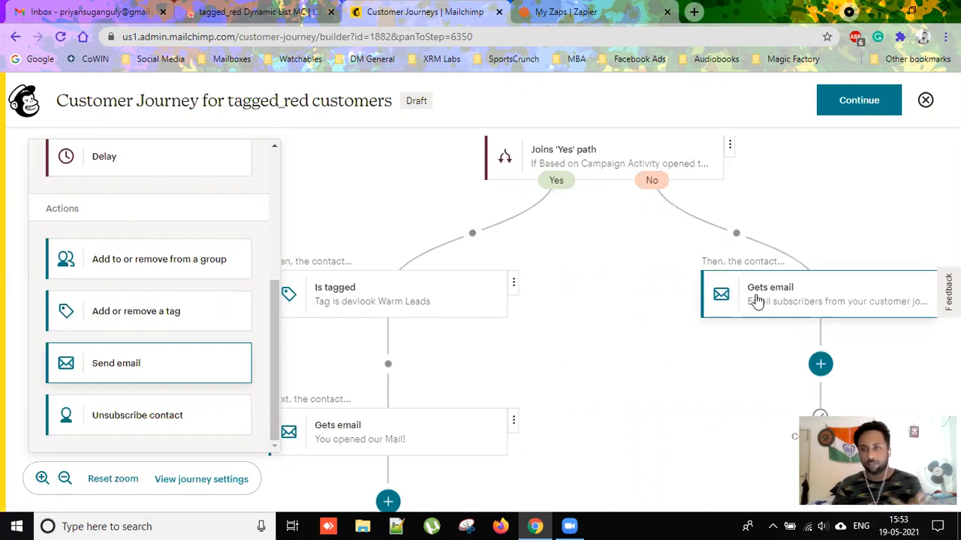
Rename the No-branch email to 'Follow-up Mail1'.
left_click(805, 298)
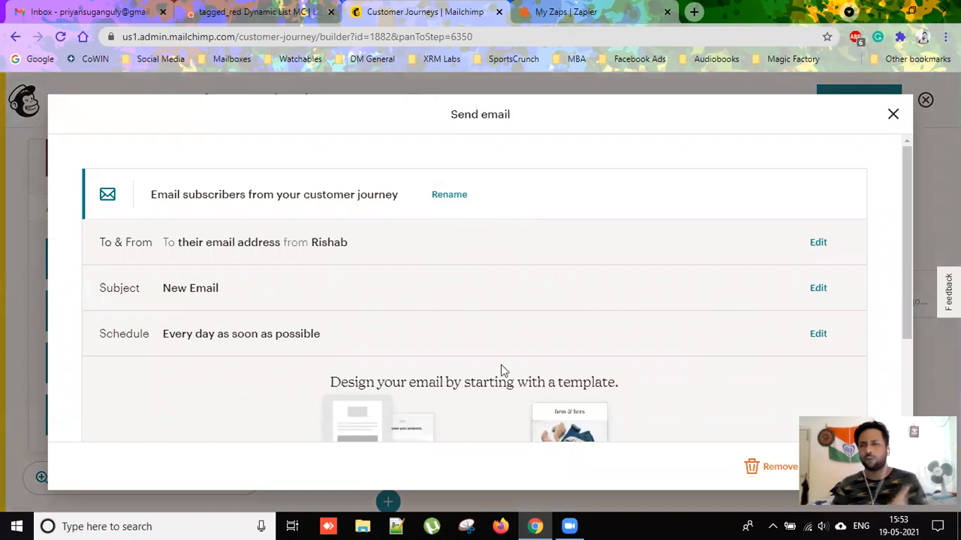
left_click(448, 194)
left_click_drag(406, 194, 107, 195)
type("Follow-up Mail1")
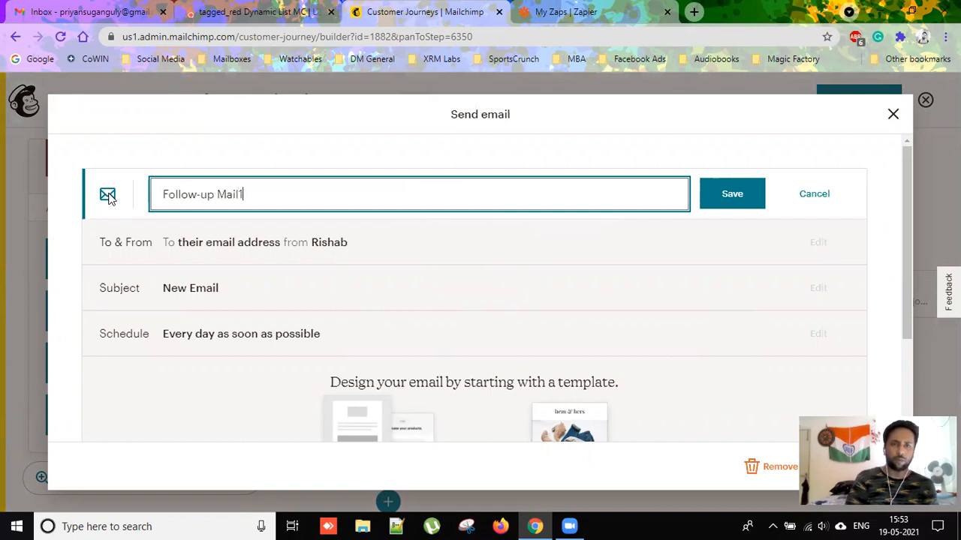
left_click(619, 213)
key("ctrl+c")
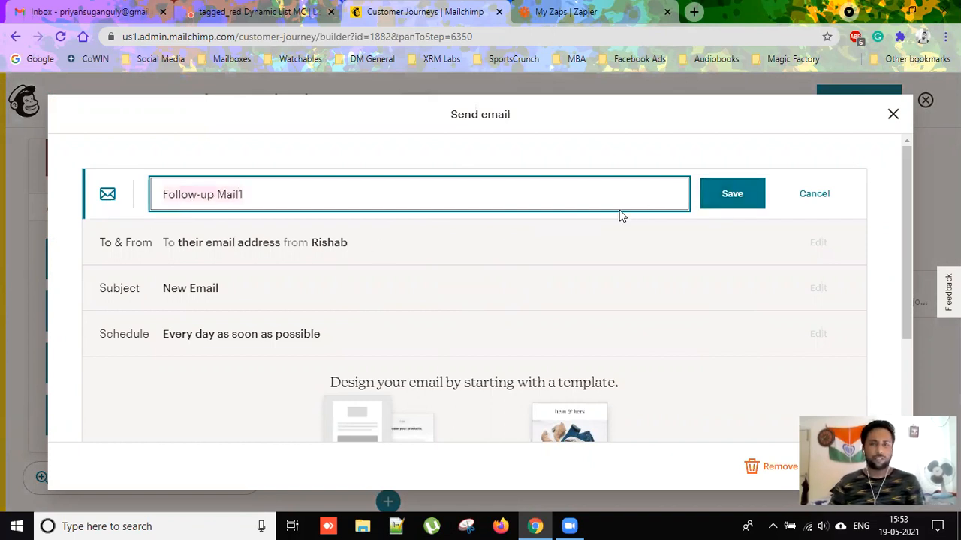
left_click(730, 194)
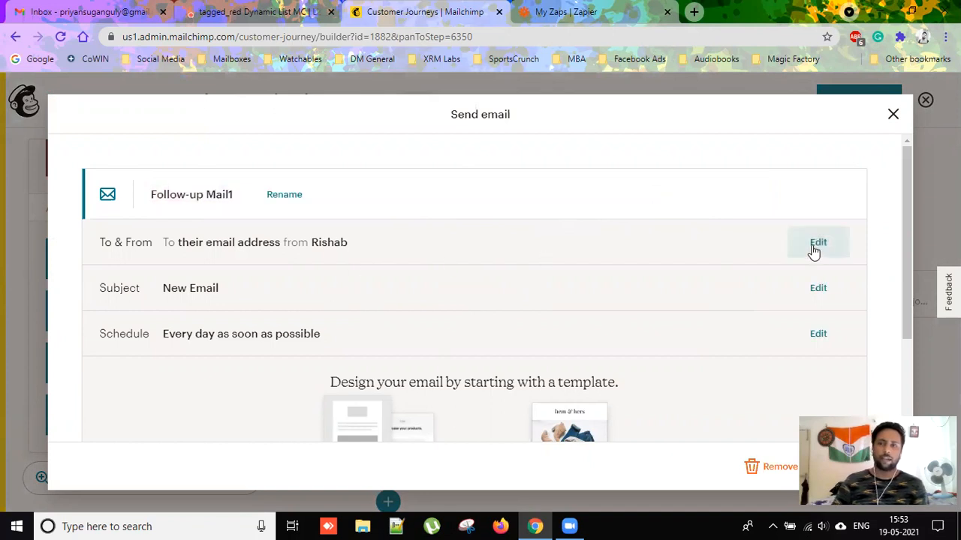
Set the sender name to ABC with a new sender address, and save.
left_click(816, 242)
double_click(245, 392)
type("ABC")
scroll(49, 393, "down", 3)
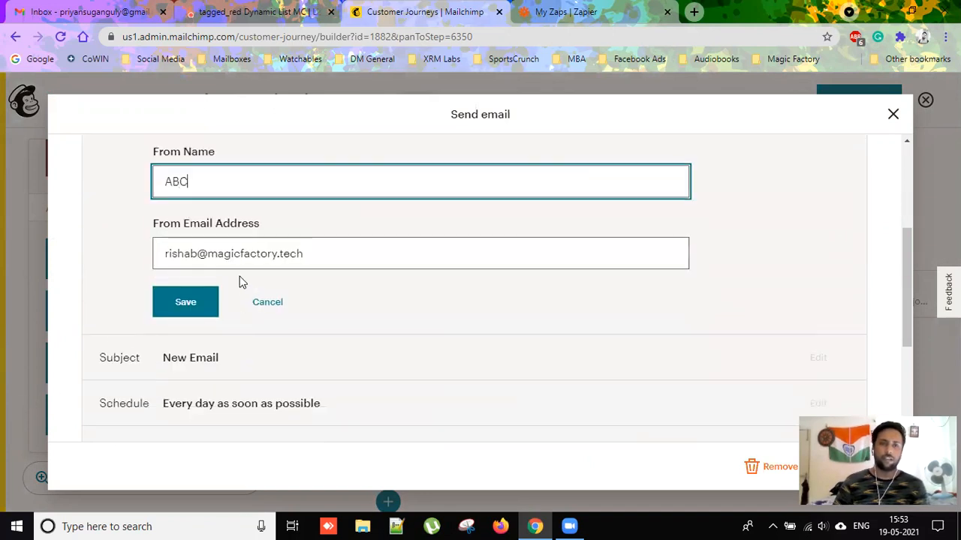
double_click(190, 253)
key("BackSpace")
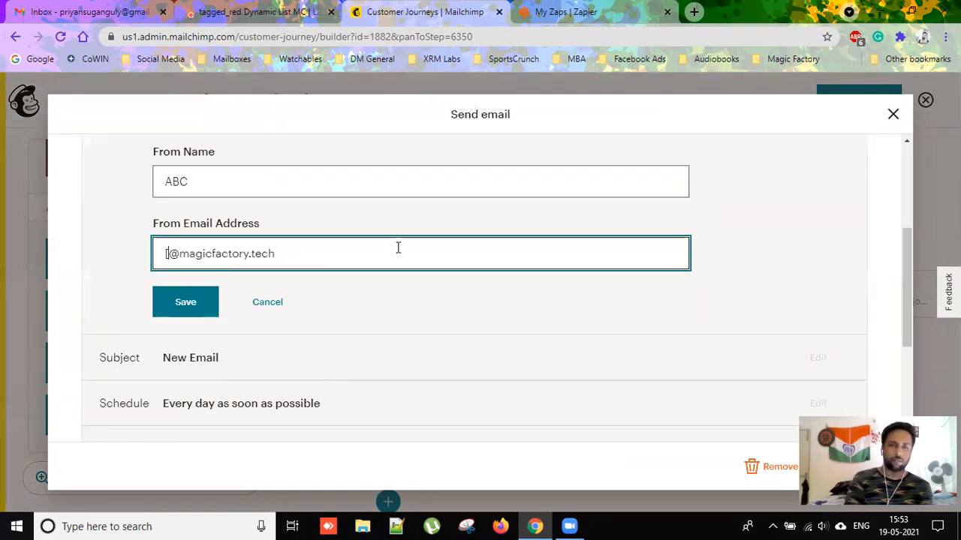
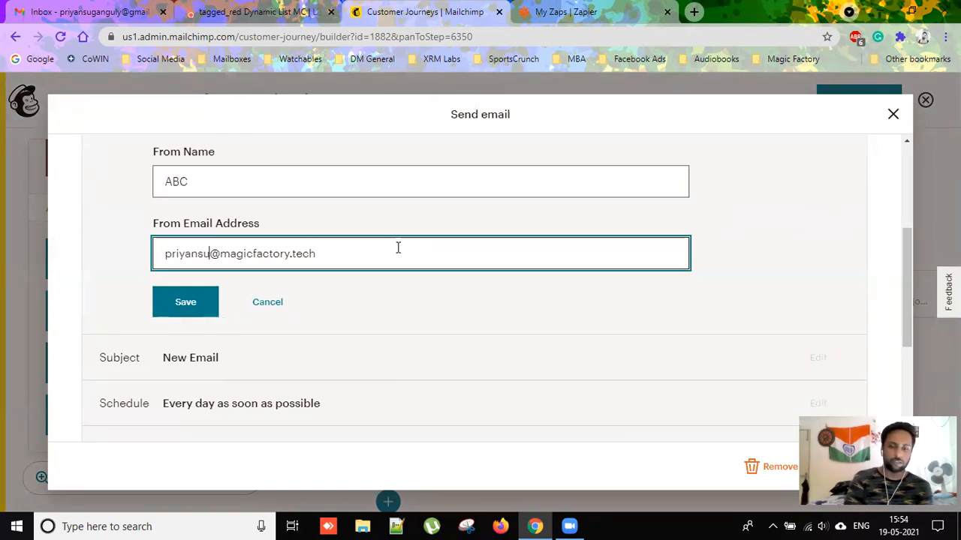
left_click(195, 306)
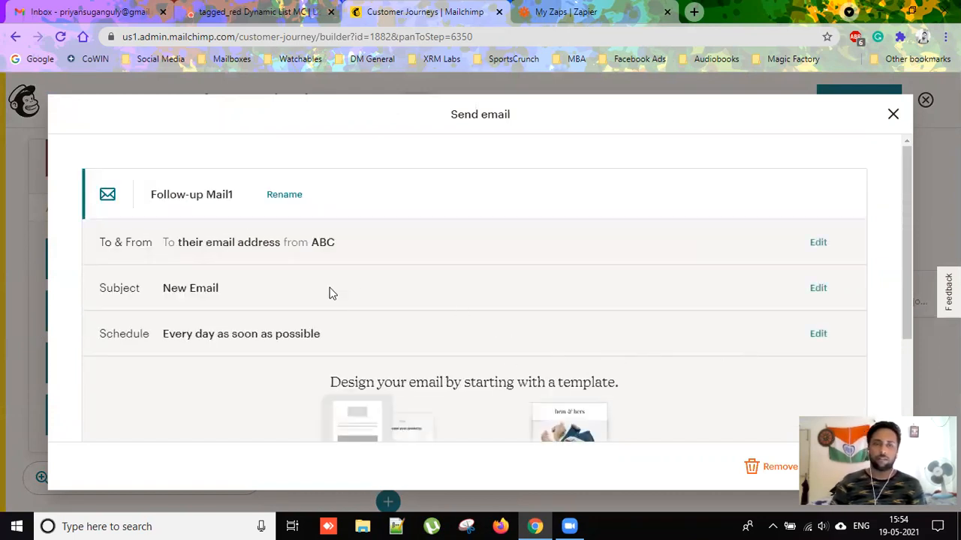
Set both subject and preview text to 'Follow-up Mail1'.
left_click(818, 288)
left_click_drag(263, 368, 117, 370)
key("ctrl+v")
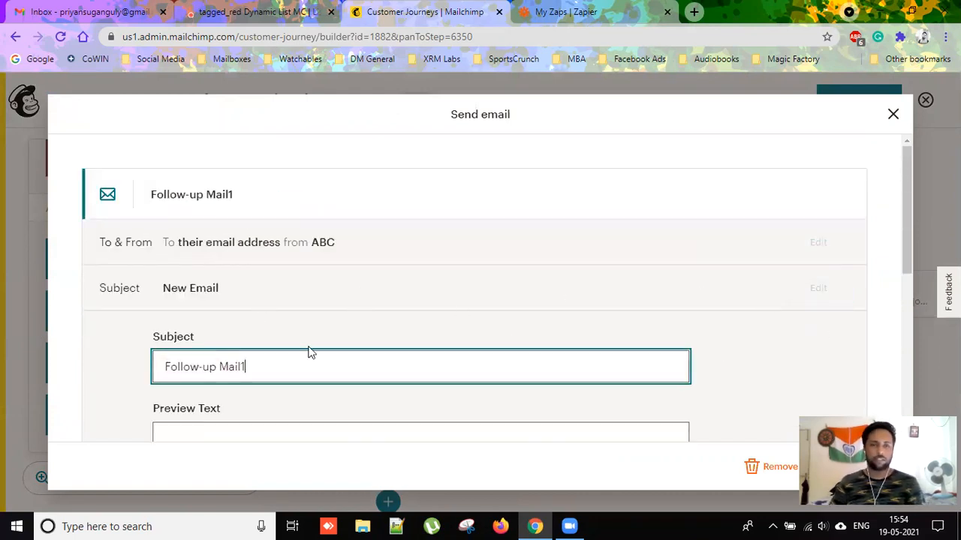
scroll(300, 350, "down", 3)
left_click(285, 225)
key("ctrl+v")
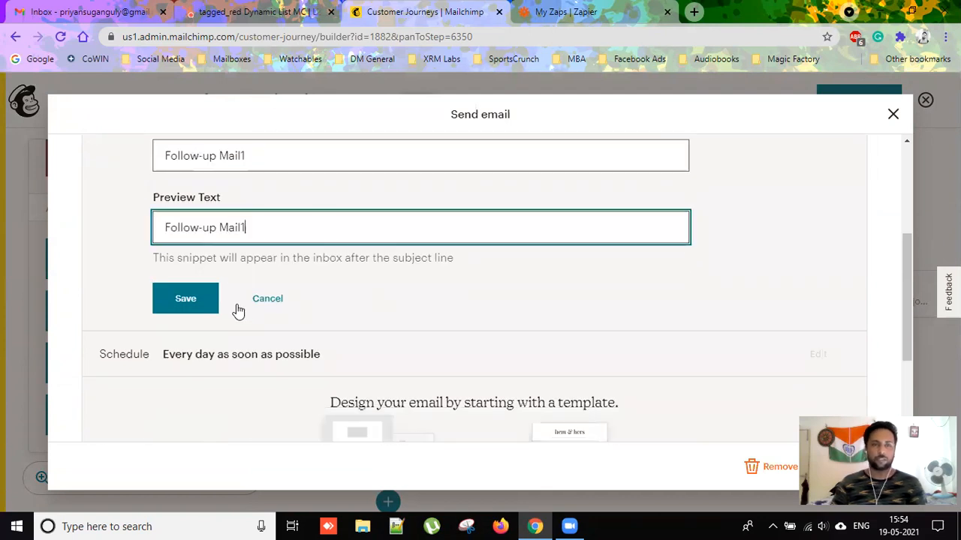
left_click(198, 308)
scroll(626, 392, "down", 2)
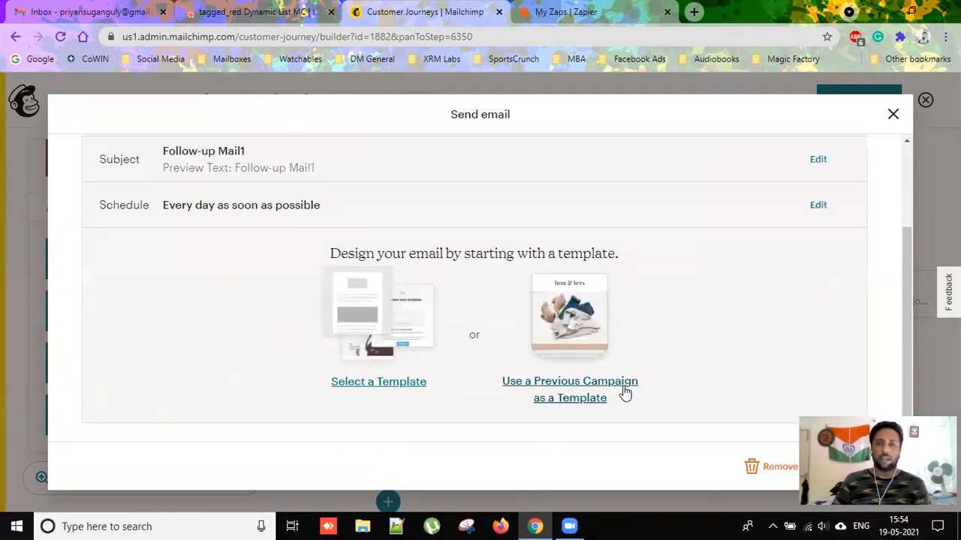
left_click(593, 375)
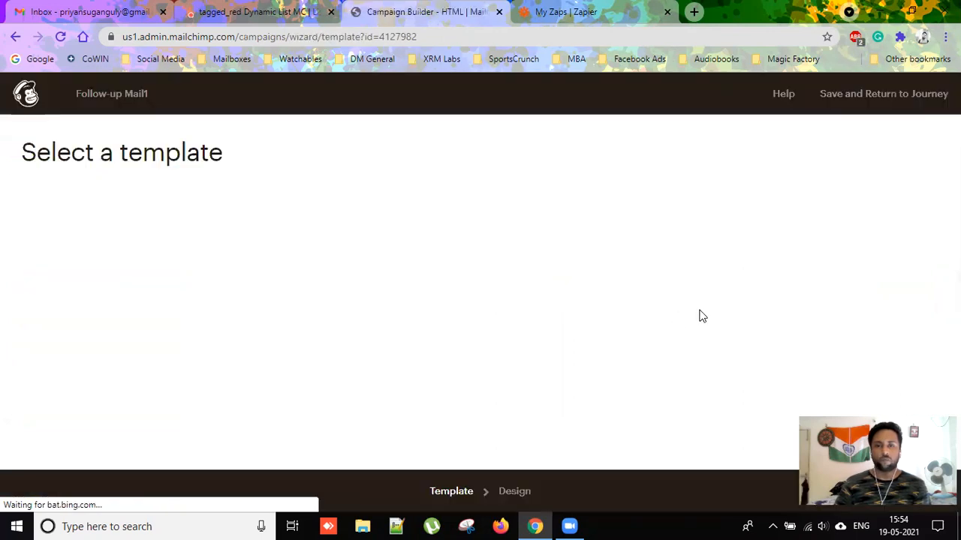
Replace the email body with 'Follow-up Mail1', save the block and return to the journey.
scroll(462, 340, "down", 6)
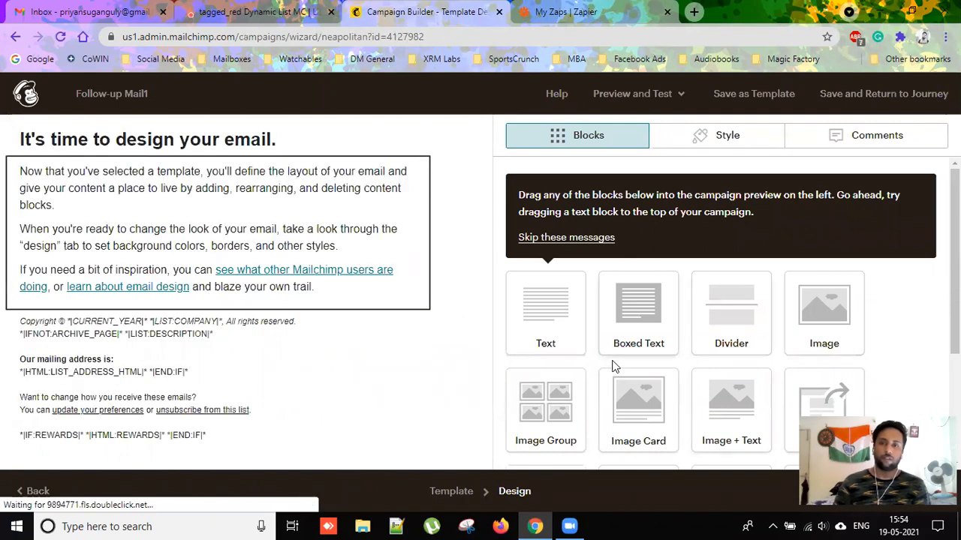
key("ctrl+a")
key("ctrl+v")
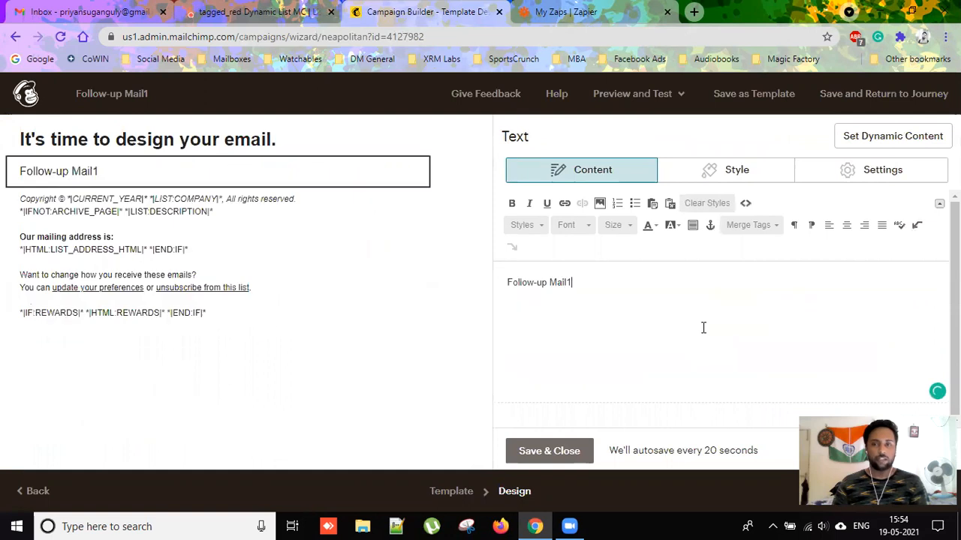
left_click(575, 451)
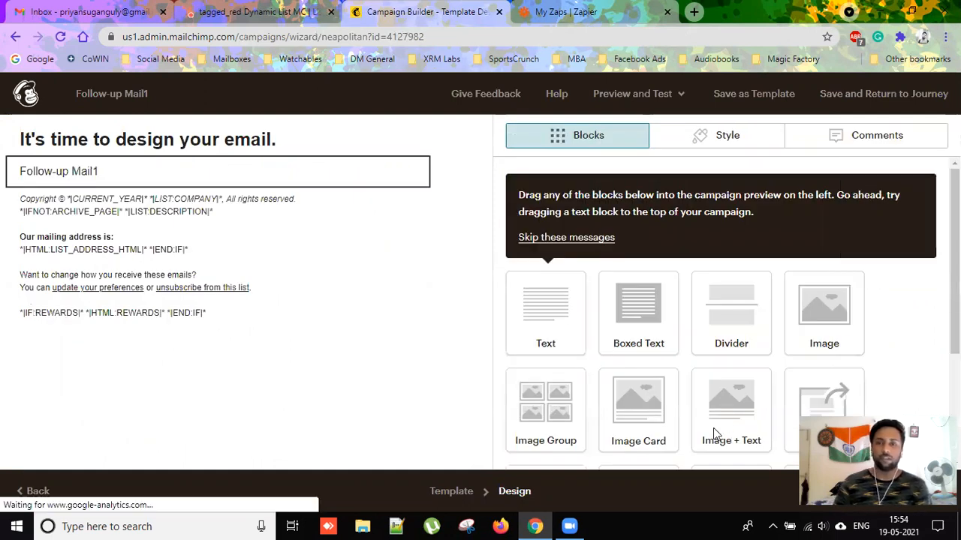
left_click(884, 95)
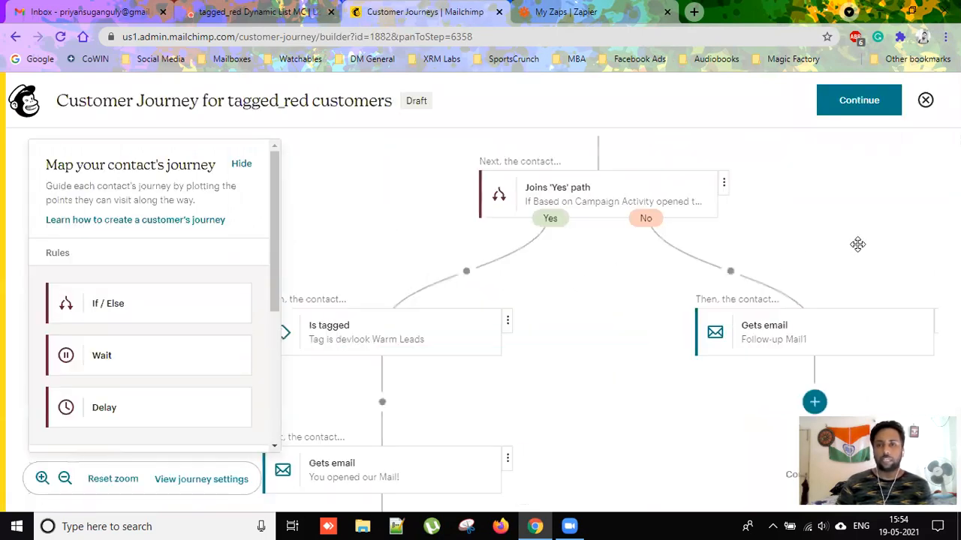
left_click_drag(621, 271, 592, 377)
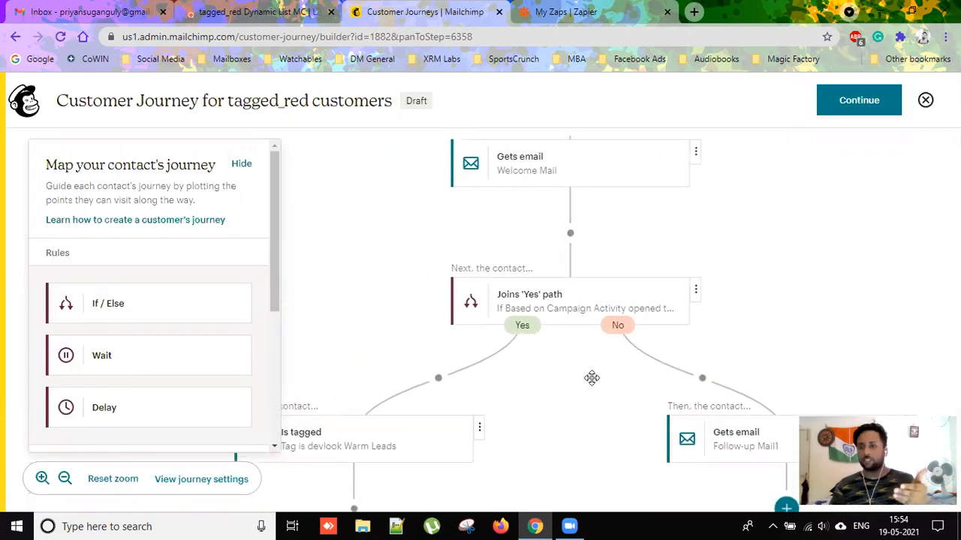
scroll(744, 275, "up", 5)
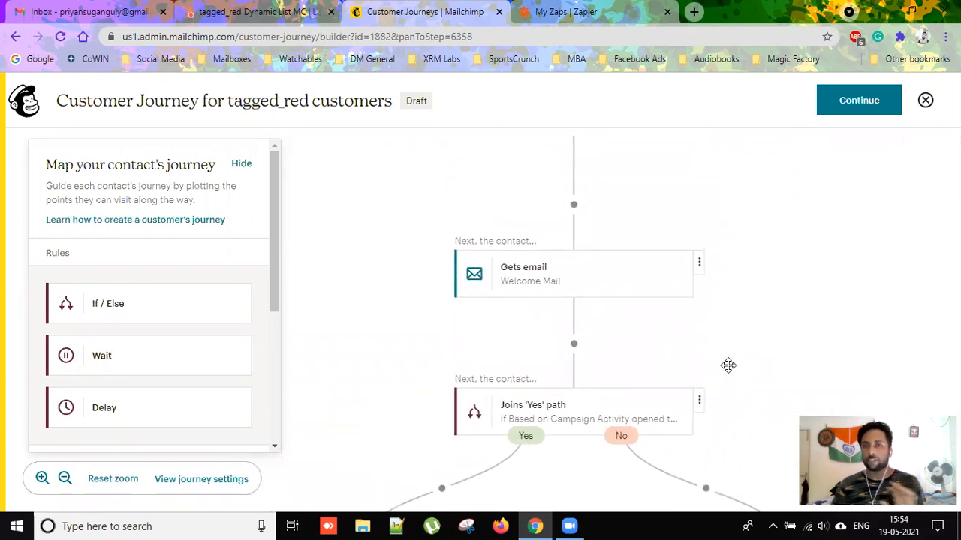
left_click_drag(754, 300, 748, 227)
left_click_drag(695, 362, 706, 262)
left_click_drag(743, 329, 804, 217)
left_click_drag(600, 356, 694, 358)
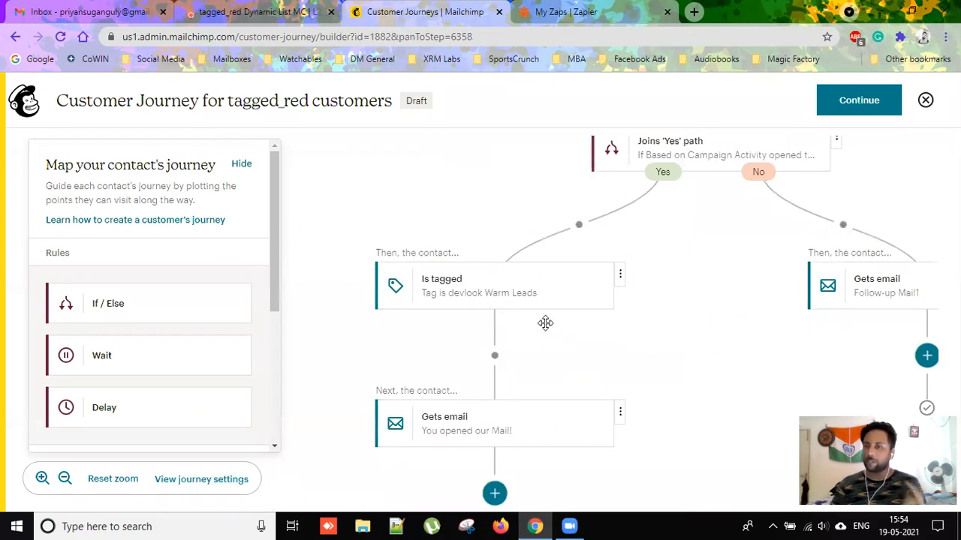
left_click_drag(630, 377, 624, 327)
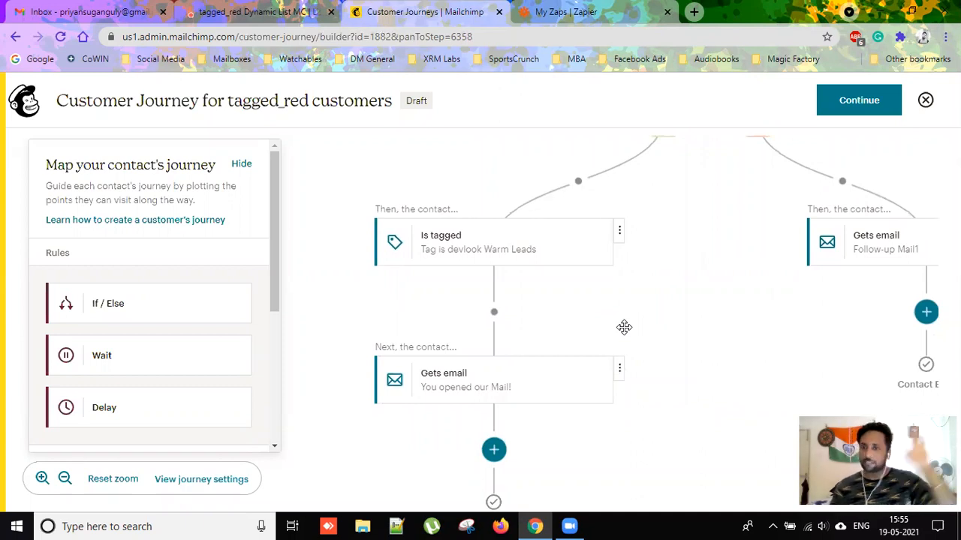
left_click_drag(650, 324, 662, 300)
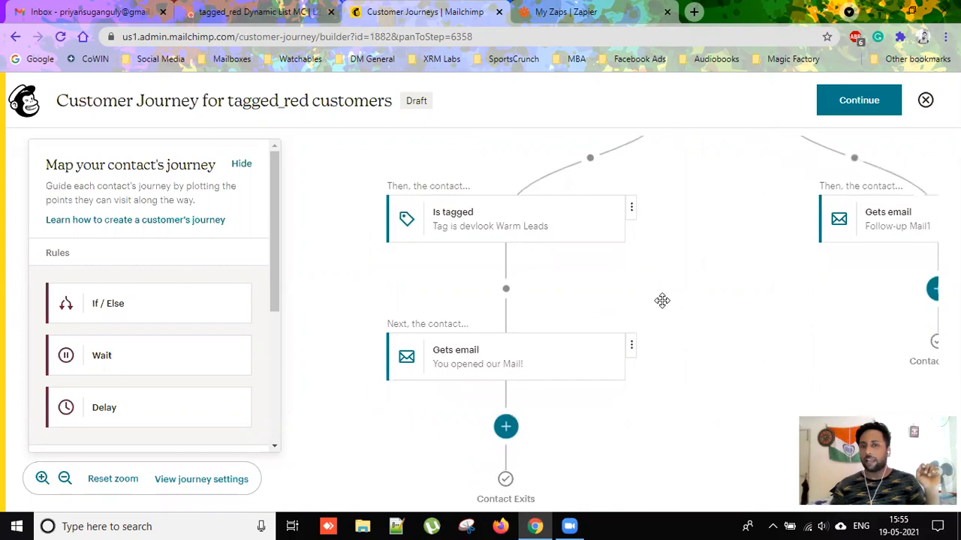
left_click_drag(592, 294, 476, 292)
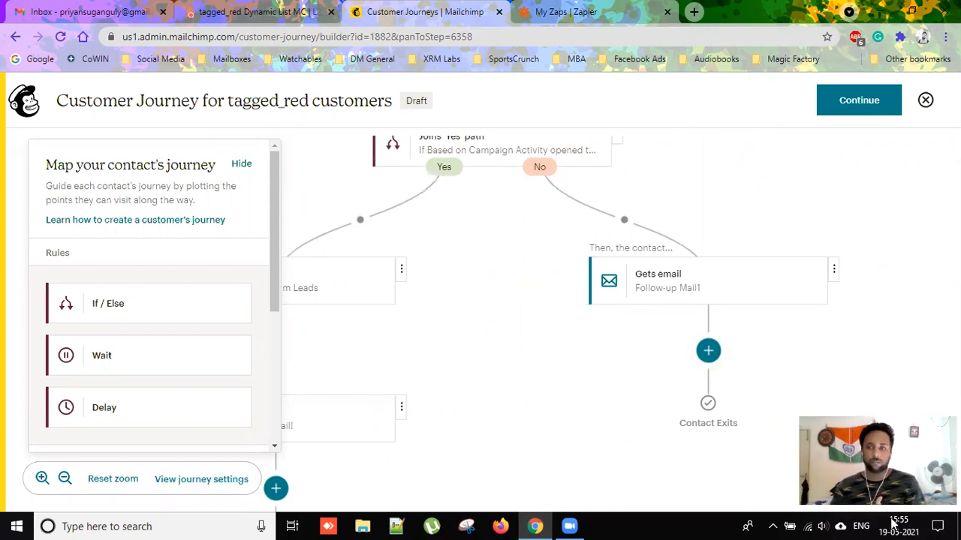
left_click_drag(568, 322, 659, 345)
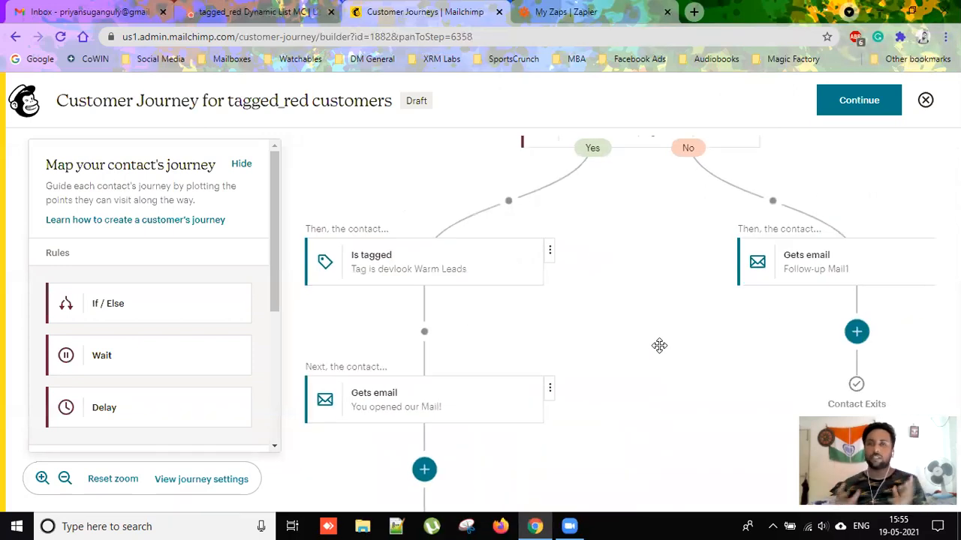
Review the journey's send issues, note the emails' missing content, close, and switch to Zapier.
left_click(873, 106)
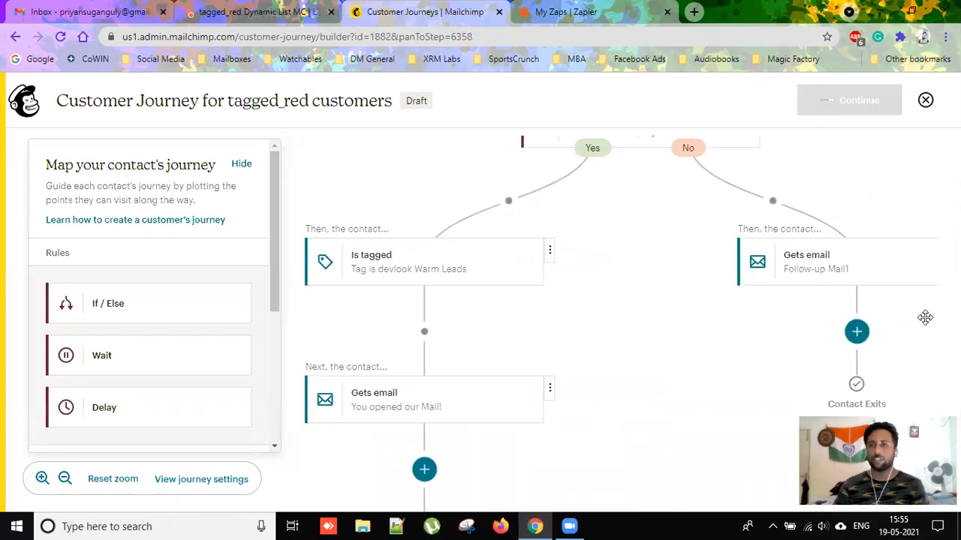
scroll(523, 300, "down", 1)
scroll(521, 305, "up", 1)
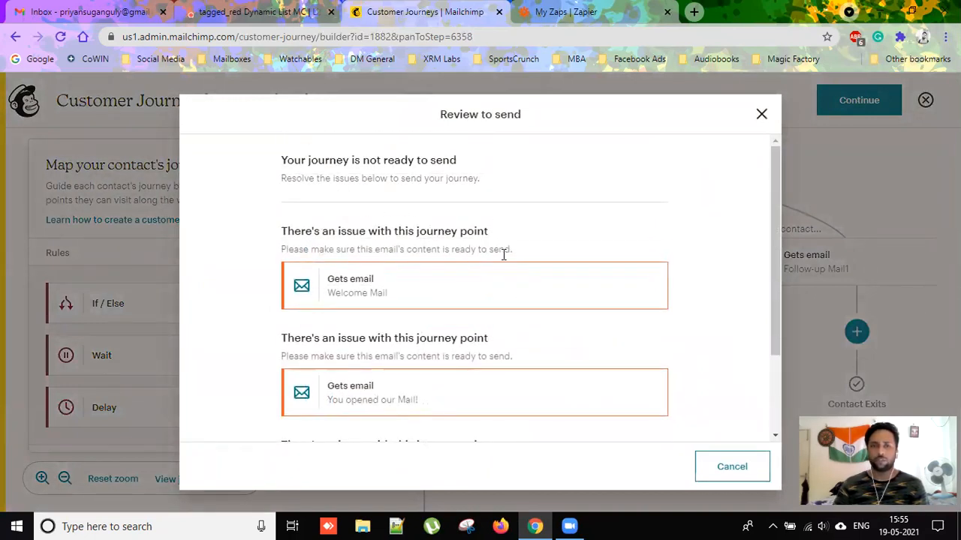
scroll(475, 315, "down", 3)
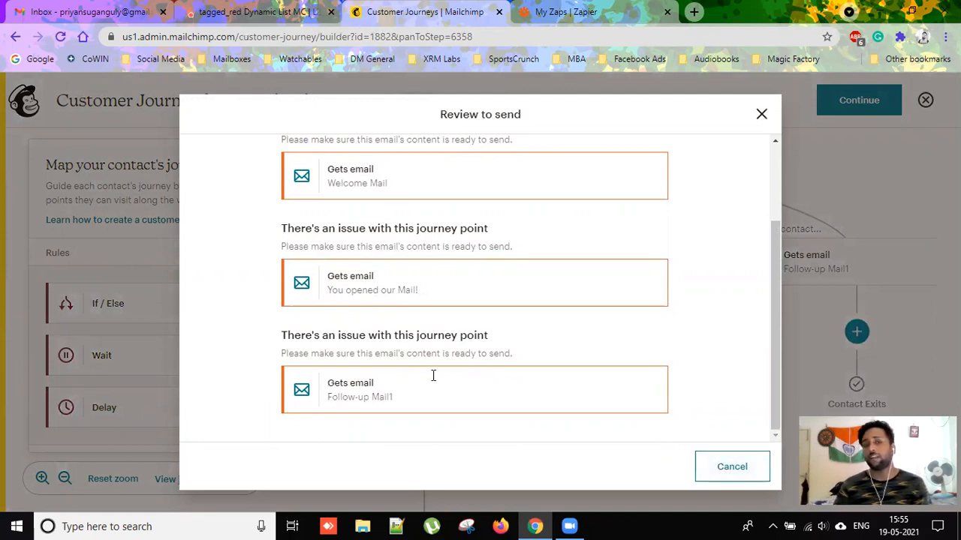
left_click_drag(335, 353, 484, 353)
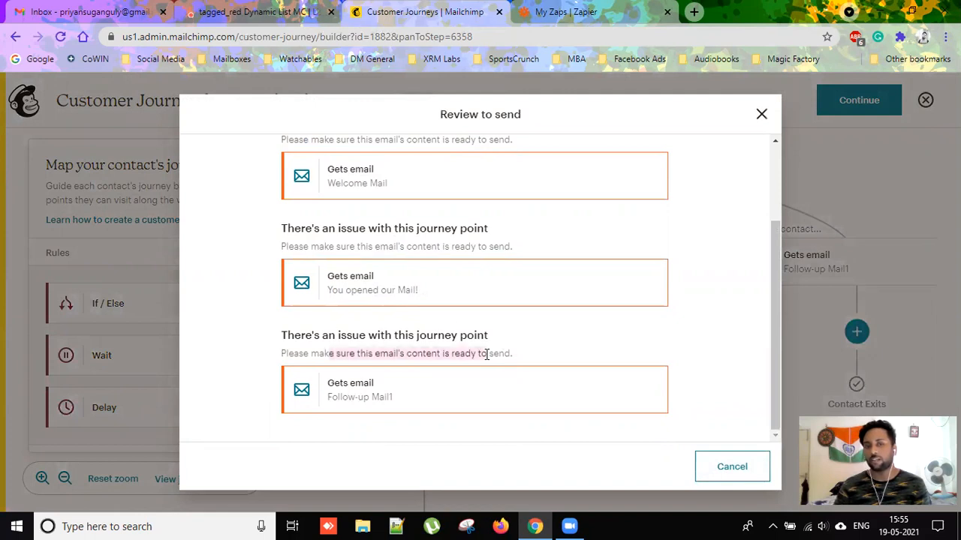
left_click_drag(350, 246, 529, 248)
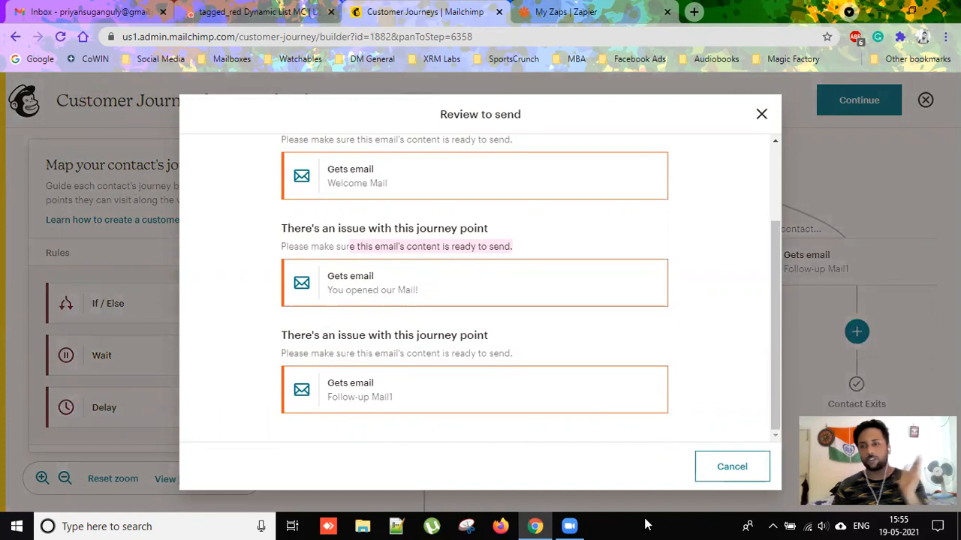
left_click(742, 475)
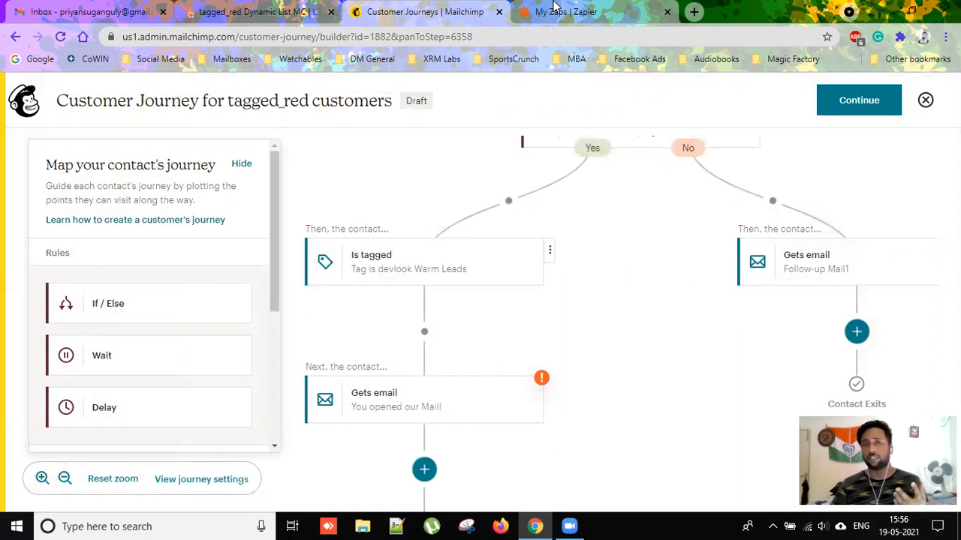
key("ctrl+Tab")
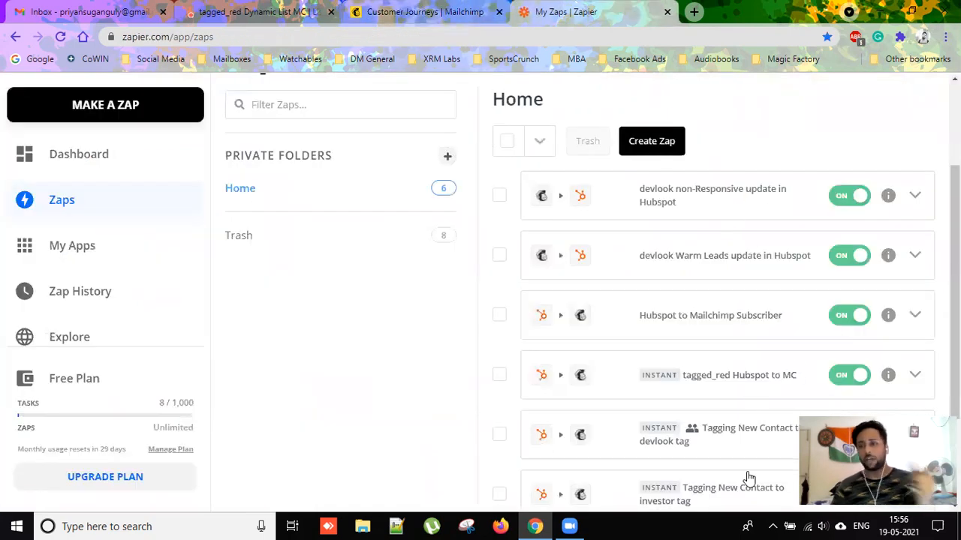